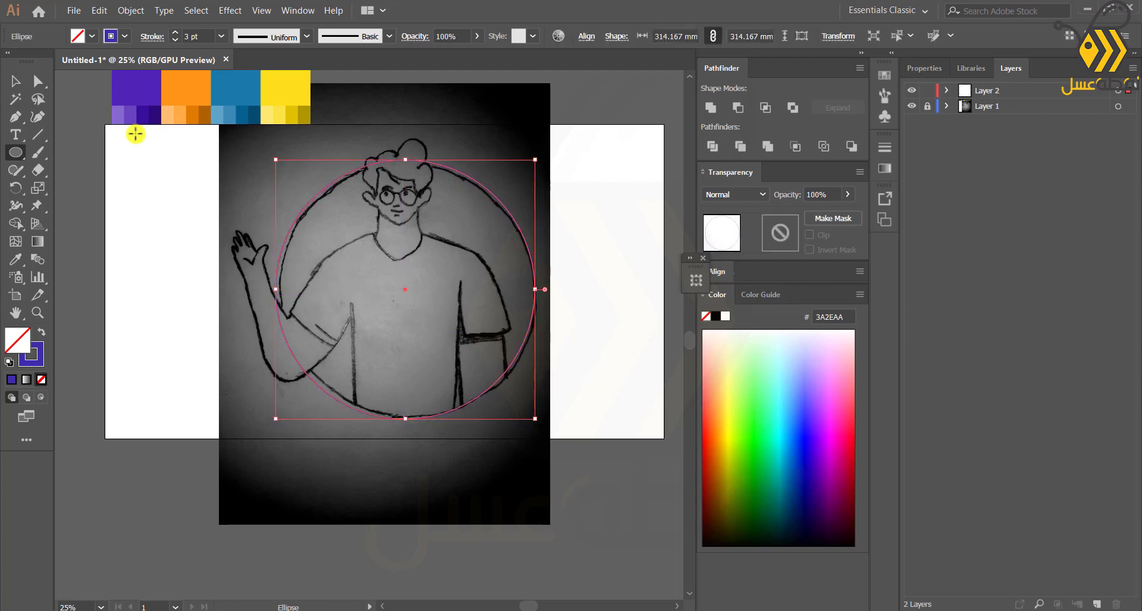
# Start a Pen path at the circle's lower edge, up the shirt's side line, and curve it along the raised arm's underside toward the elbow.
pyautogui.click(16, 81)
pyautogui.click(232, 376)
pyautogui.scroll(1, 372, 383)
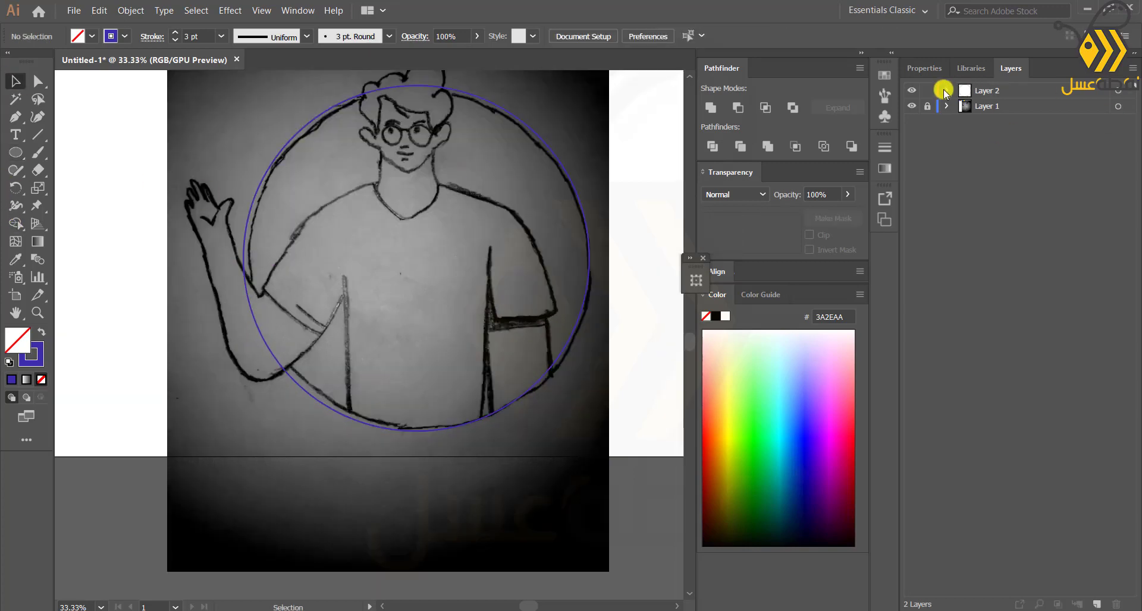
pyautogui.press('p')
pyautogui.click(349, 417)
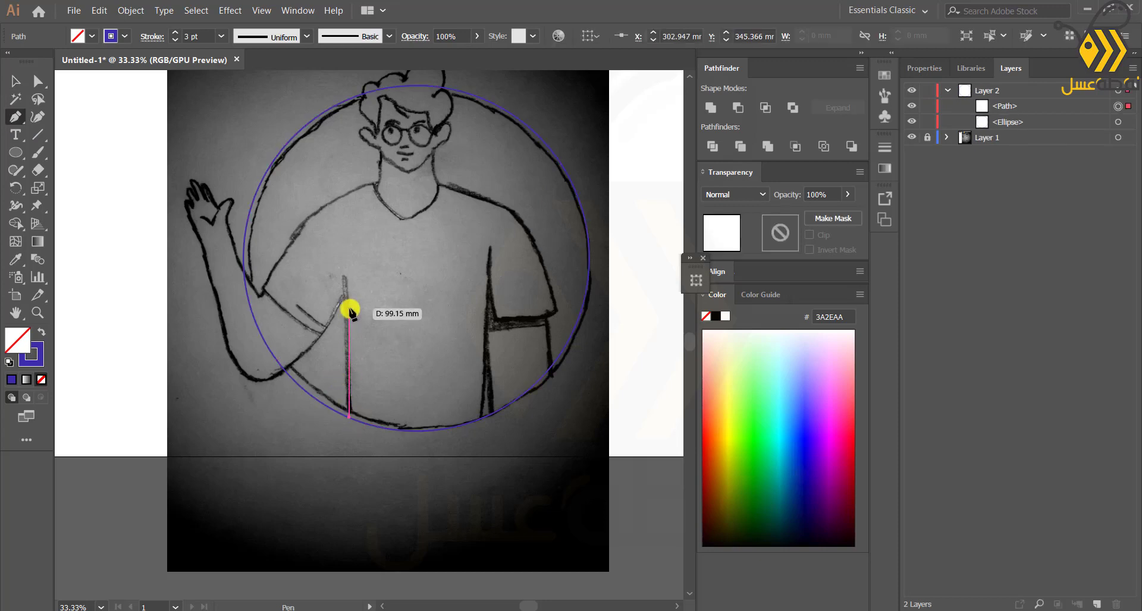
pyautogui.click(344, 293)
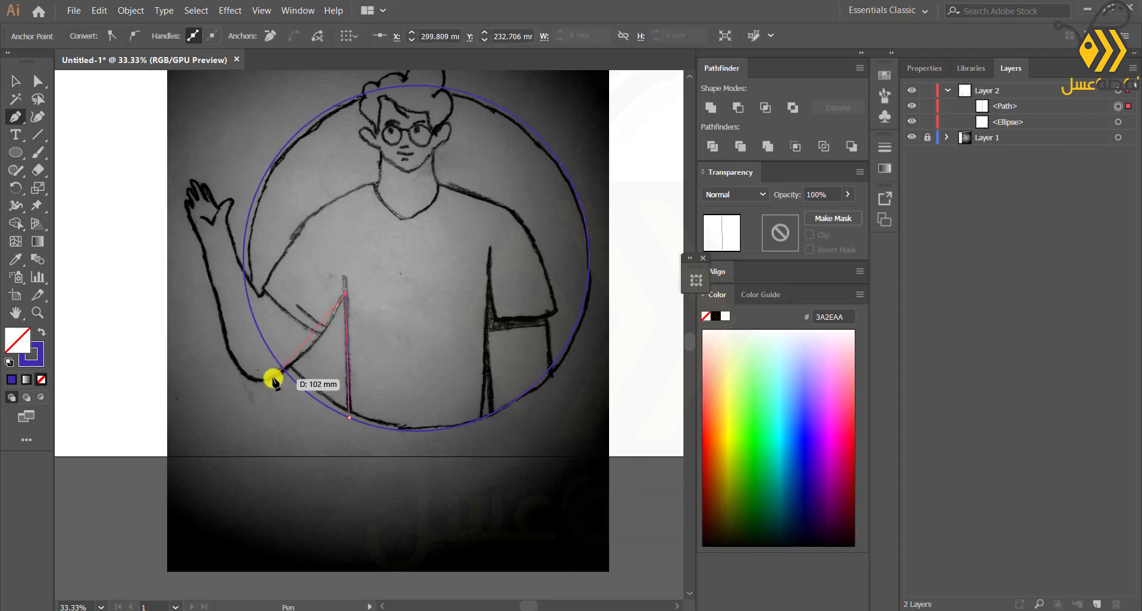
pyautogui.scroll(2, 259, 404)
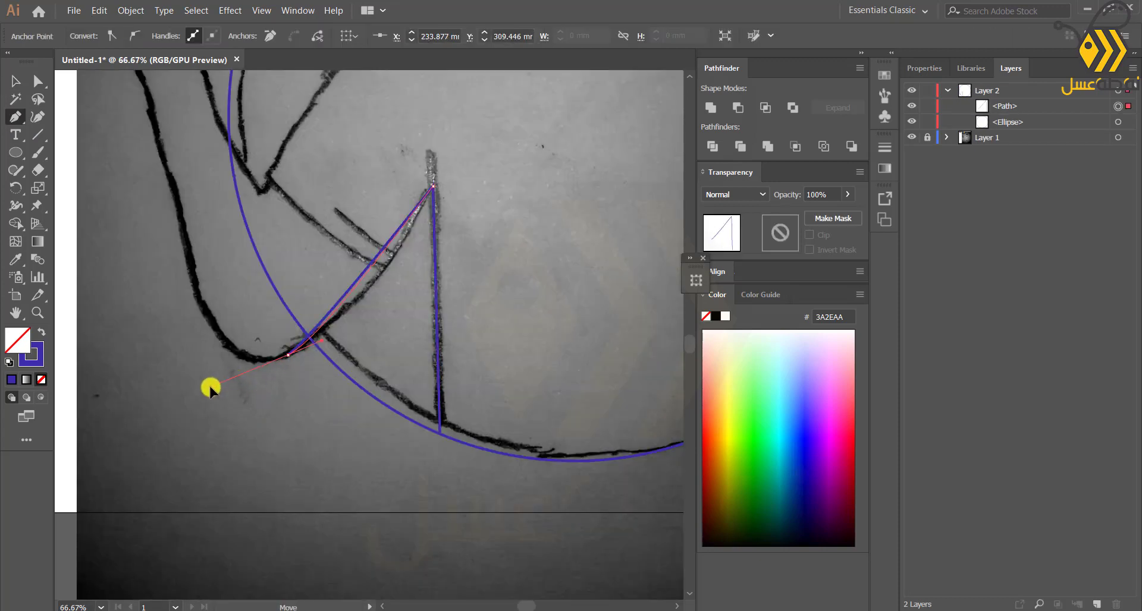
pyautogui.moveTo(242, 377); pyautogui.dragTo(242, 378)
pyautogui.moveTo(333, 333); pyautogui.dragTo(377, 310)
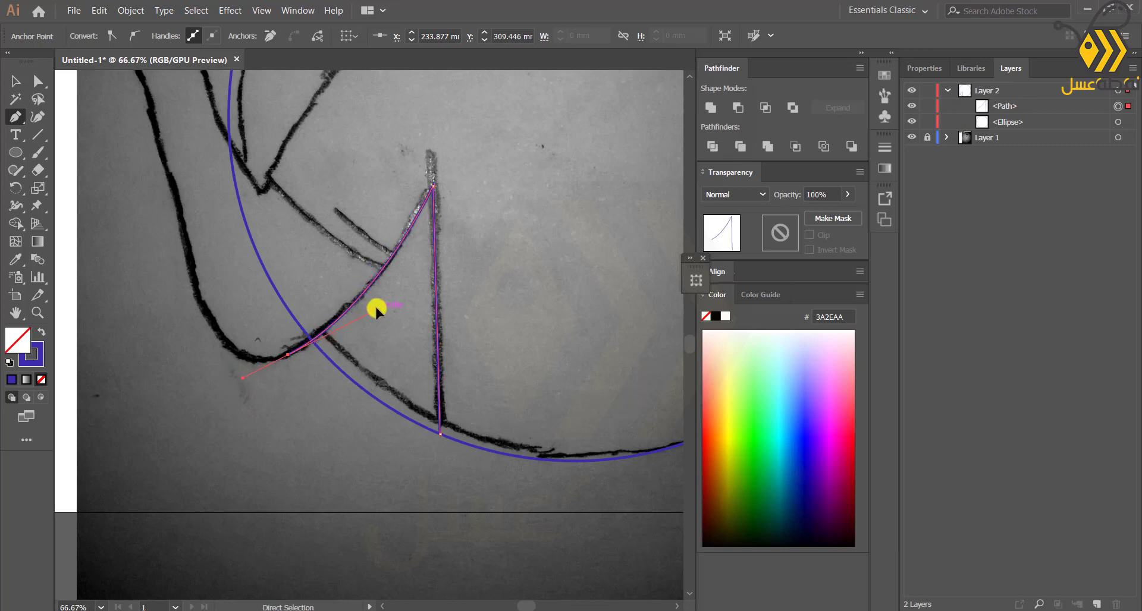
# Continue the path around the elbow and up the outer forearm to the base of the little finger.
pyautogui.moveTo(306, 378); pyautogui.dragTo(422, 426)
pyautogui.moveTo(311, 347); pyautogui.dragTo(306, 321)
pyautogui.scroll(3, 288, 293)
pyautogui.moveTo(253, 162)
pyautogui.mouseDown()
pyautogui.moveTo(230, 137)
pyautogui.moveTo(229, 222)
pyautogui.moveTo(247, 235)
pyautogui.mouseUp()
pyautogui.scroll(6, 255, 153)
pyautogui.scroll(-2, 260, 150)
pyautogui.moveTo(193, 151); pyautogui.dragTo(246, 209)
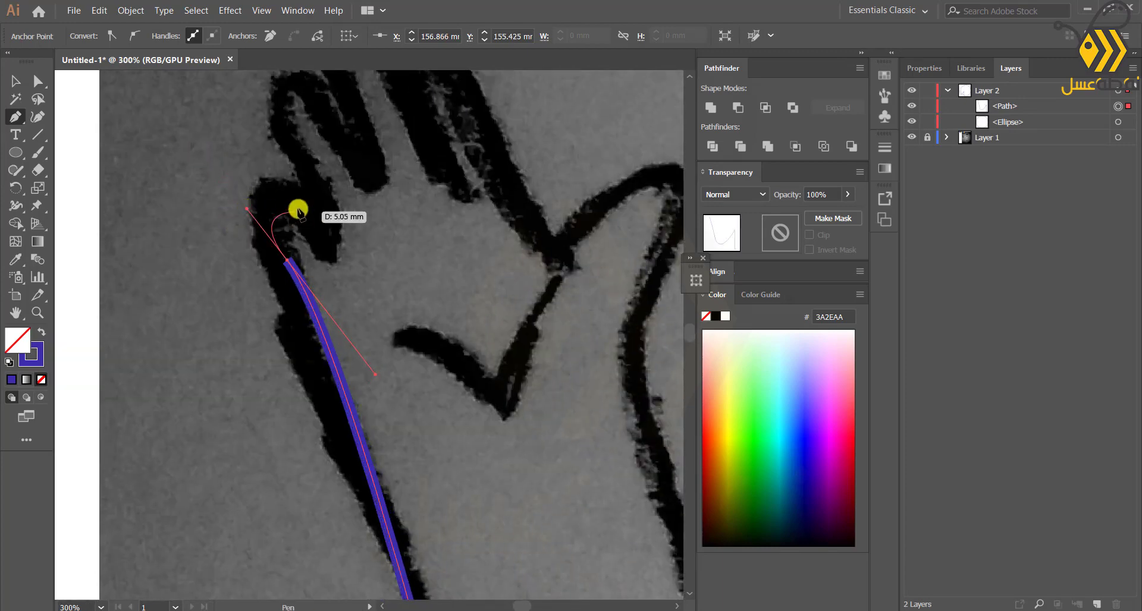
# Trace the little, ring and middle fingers of the raised hand with curved Pen segments.
pyautogui.moveTo(324, 246); pyautogui.dragTo(362, 299)
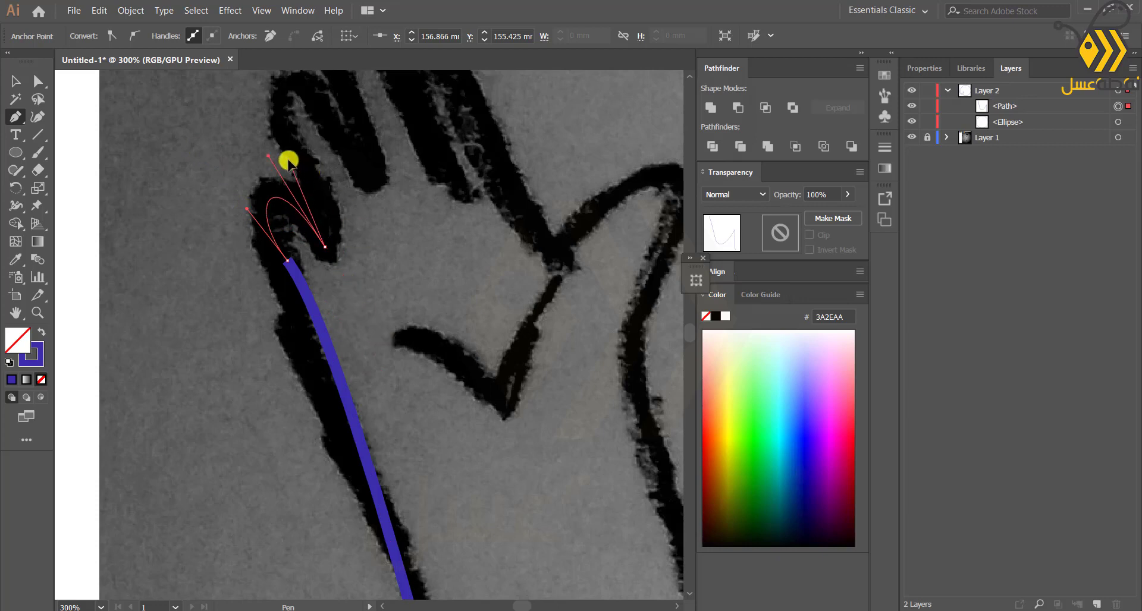
pyautogui.moveTo(288, 163); pyautogui.dragTo(289, 162)
pyautogui.scroll(5, 300, 238)
pyautogui.moveTo(279, 235); pyautogui.dragTo(295, 226)
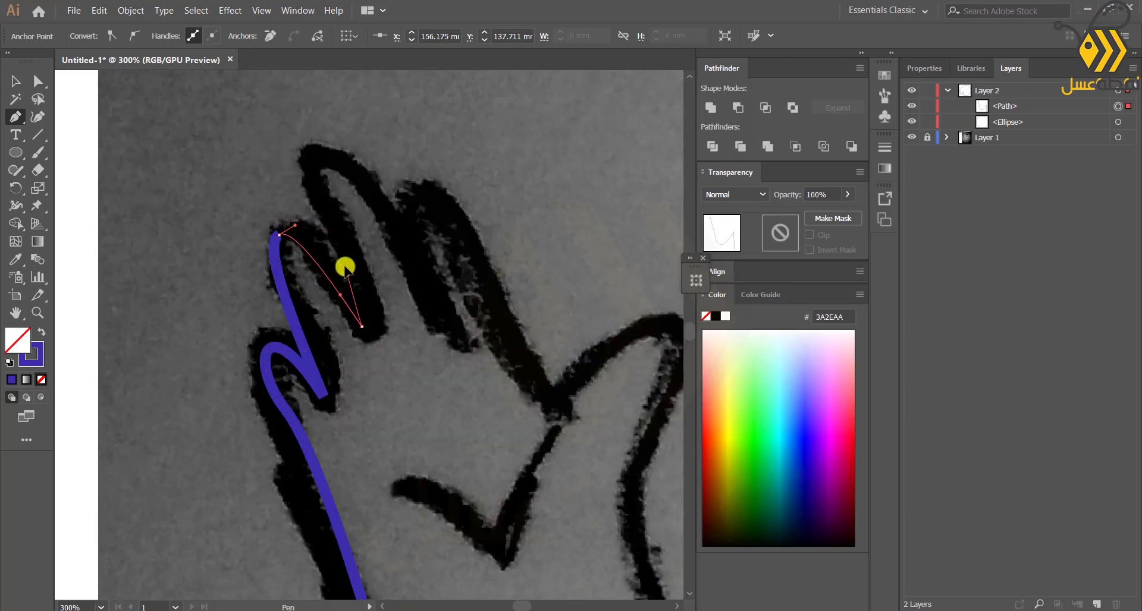
pyautogui.moveTo(313, 160); pyautogui.dragTo(333, 152)
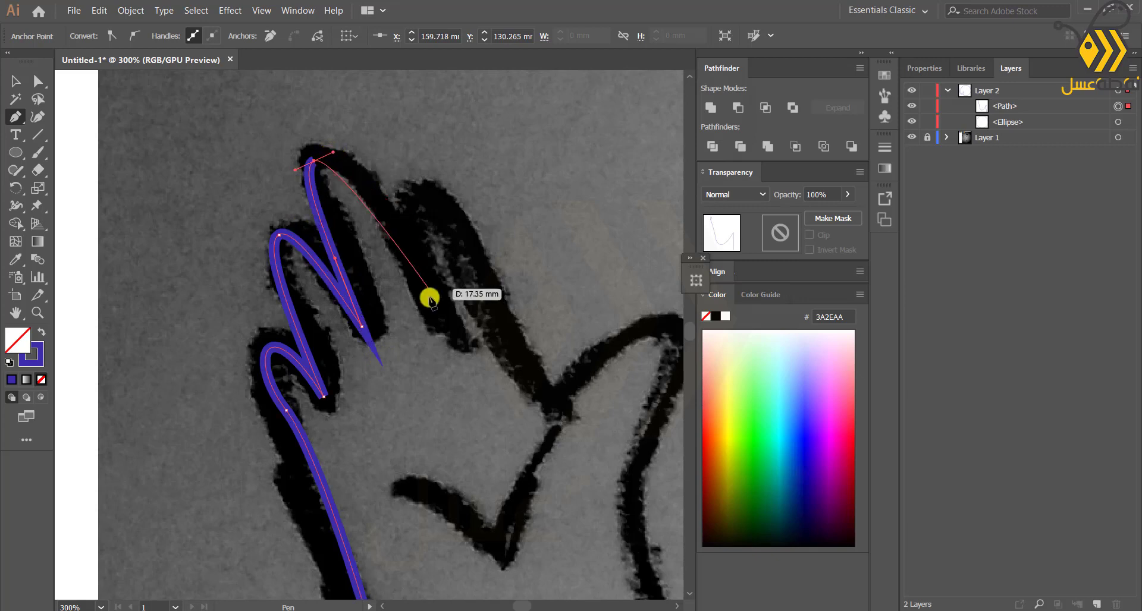
pyautogui.moveTo(440, 323); pyautogui.dragTo(468, 402)
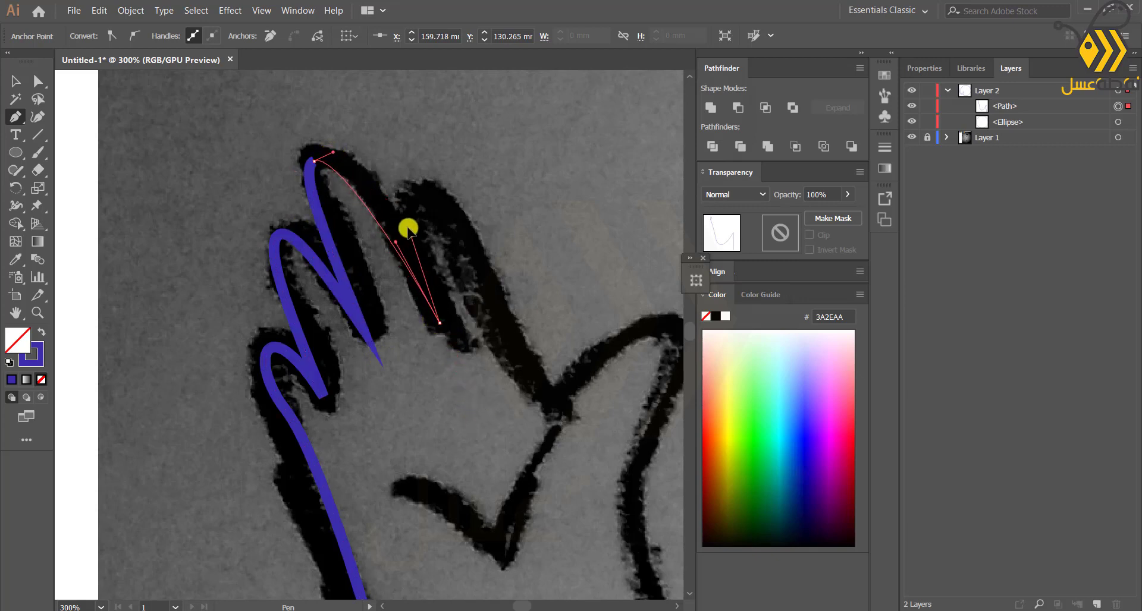
# Continue the hand outline over the index finger, into the thumb crease and around the thumb to the wrist.
pyautogui.moveTo(409, 230); pyautogui.dragTo(434, 189)
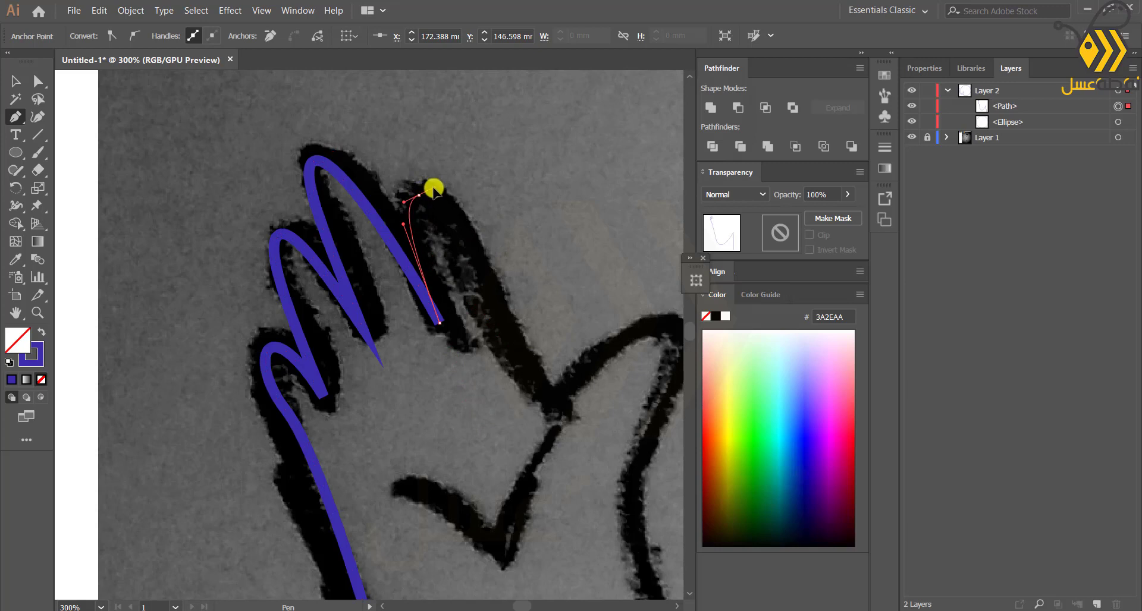
pyautogui.moveTo(549, 398); pyautogui.dragTo(597, 342)
pyautogui.hscroll(2, 573, 348)
pyautogui.moveTo(544, 480); pyautogui.dragTo(442, 396)
pyautogui.moveTo(504, 217)
pyautogui.mouseDown()
pyautogui.moveTo(516, 229)
pyautogui.moveTo(490, 237)
pyautogui.moveTo(500, 199)
pyautogui.mouseUp()
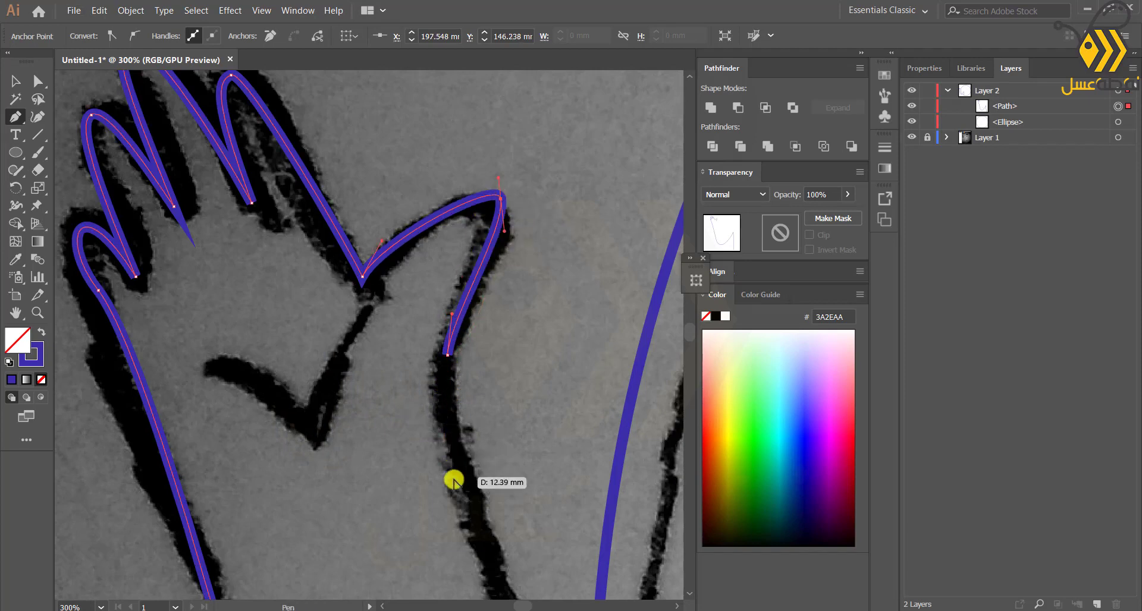
# Trace the inner forearm from the wrist down to the sleeve corner, ending just inside the sleeve.
pyautogui.hotkey('ctrl', '1')
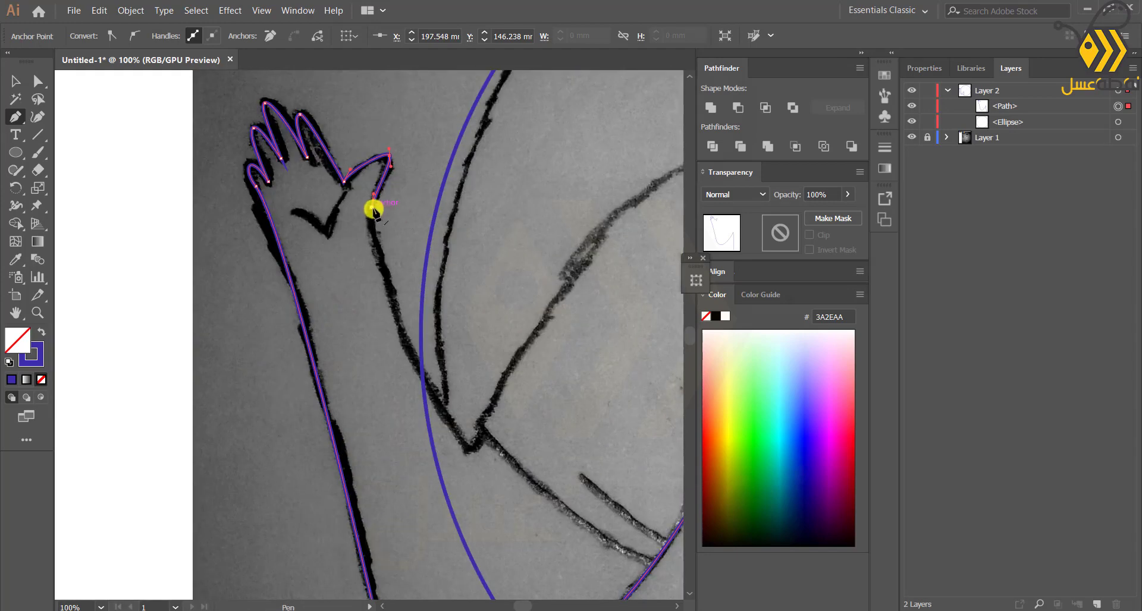
pyautogui.click(372, 208)
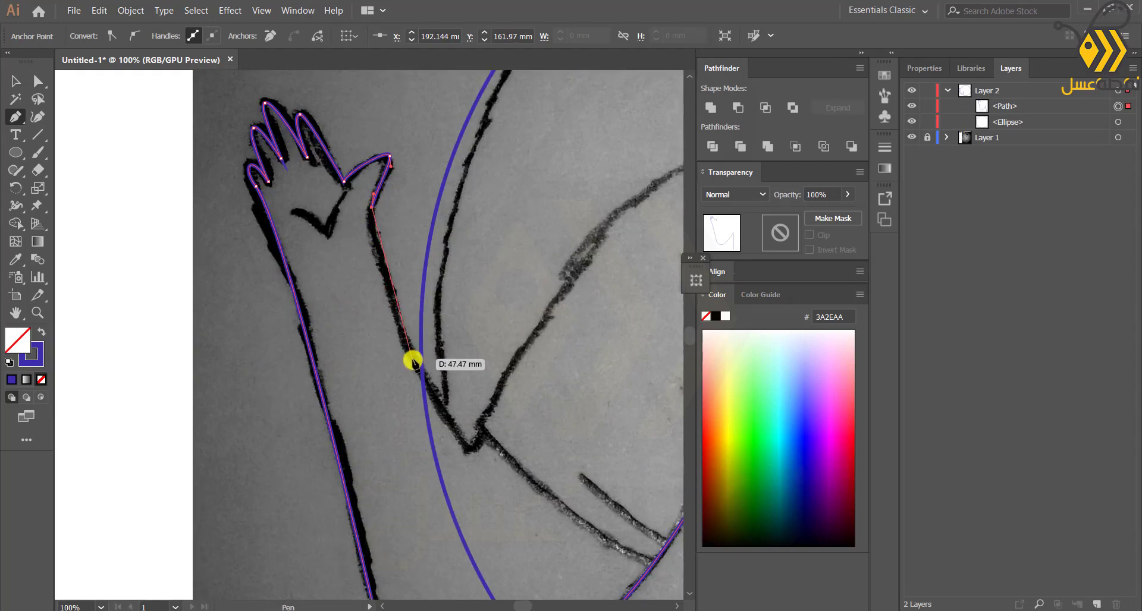
pyautogui.scroll(-2, 409, 360)
pyautogui.scroll(2, 408, 359)
pyautogui.moveTo(408, 359); pyautogui.dragTo(352, 300)
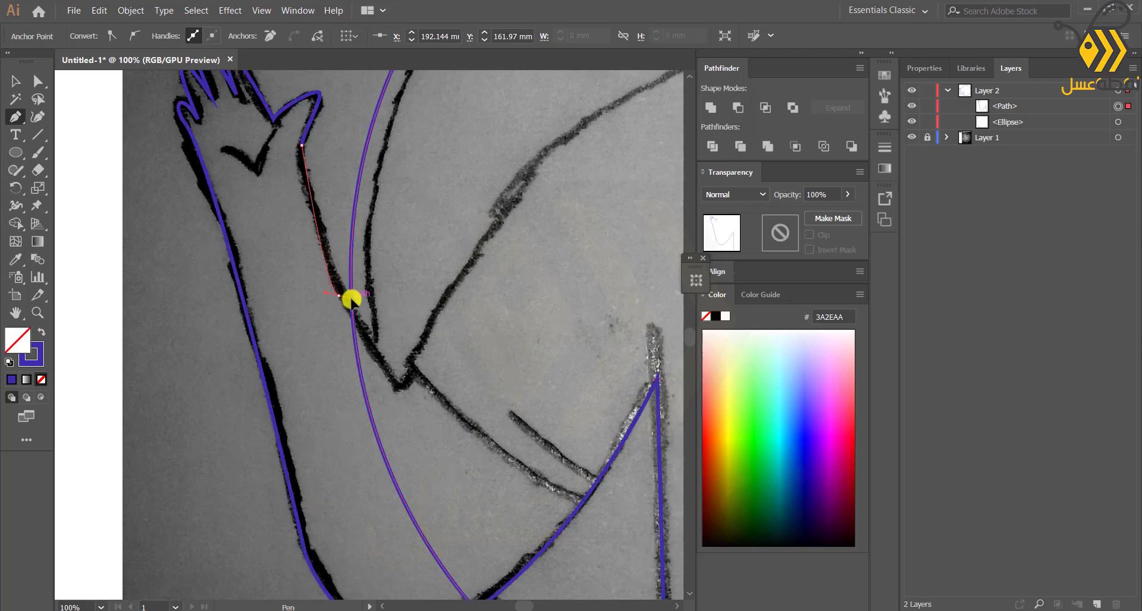
pyautogui.click(397, 388)
pyautogui.click(423, 347)
# Cut the path at the armpit anchor and join the arm outline's open end to that point.
pyautogui.moveTo(619, 375); pyautogui.dragTo(485, 293)
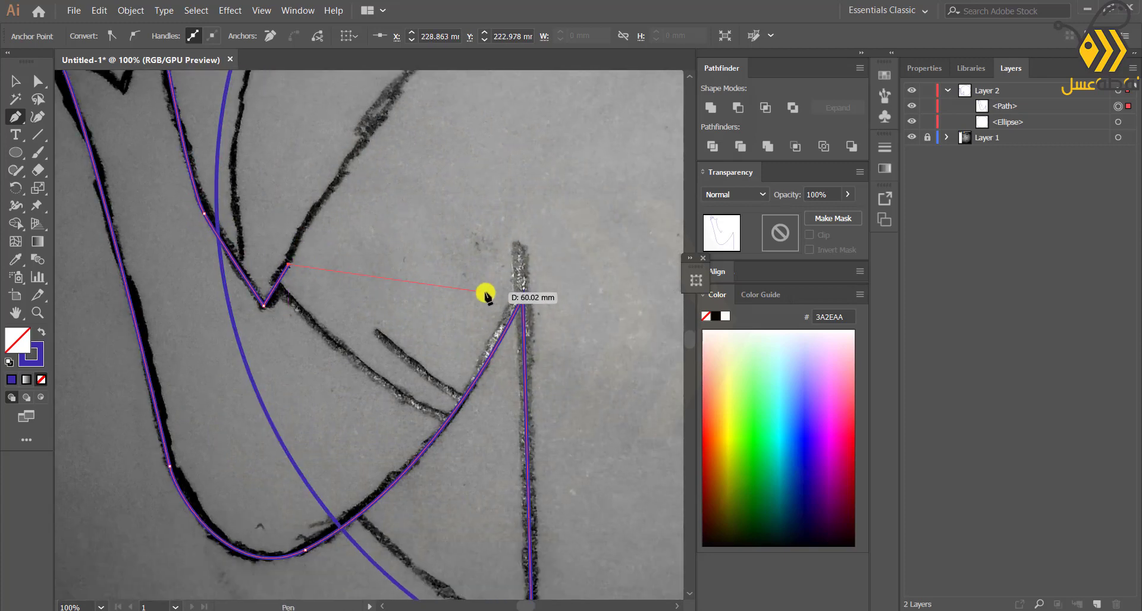
pyautogui.click(316, 35)
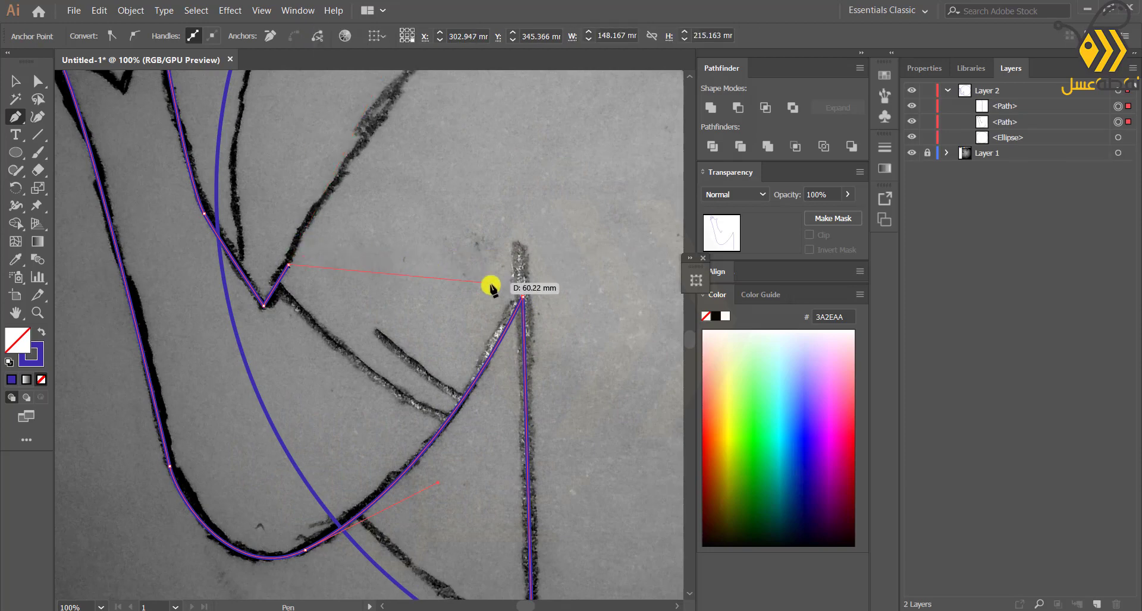
pyautogui.click(520, 297)
# Compare the two traced paths by toggling their visibility and delete the duplicate arm path.
pyautogui.scroll(-2, 230, 356)
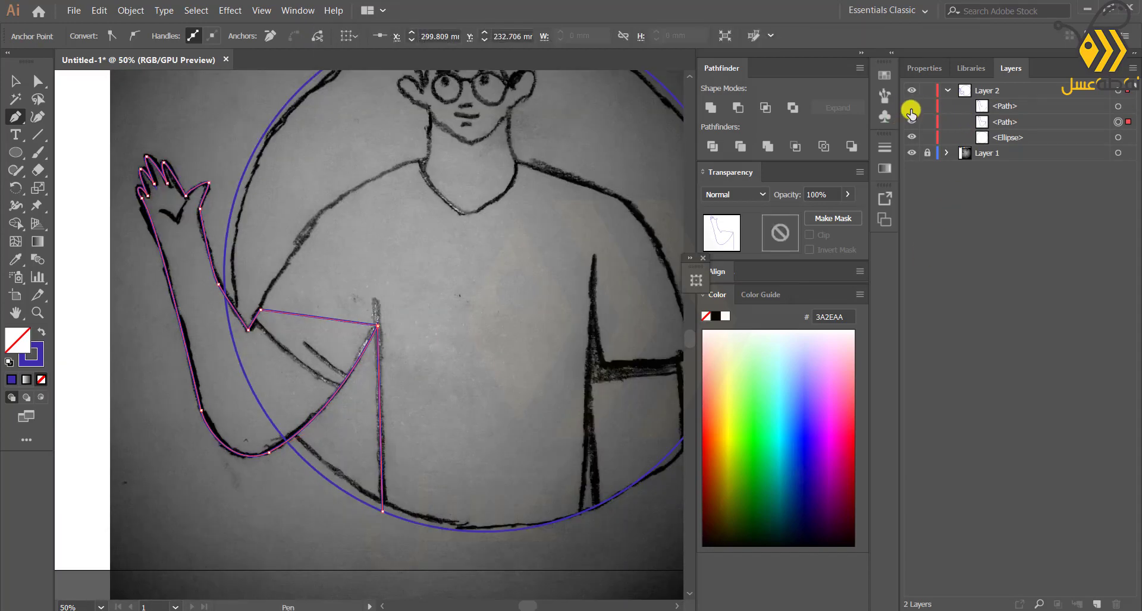
pyautogui.hotkey('ctrl', 'shift', 'a')
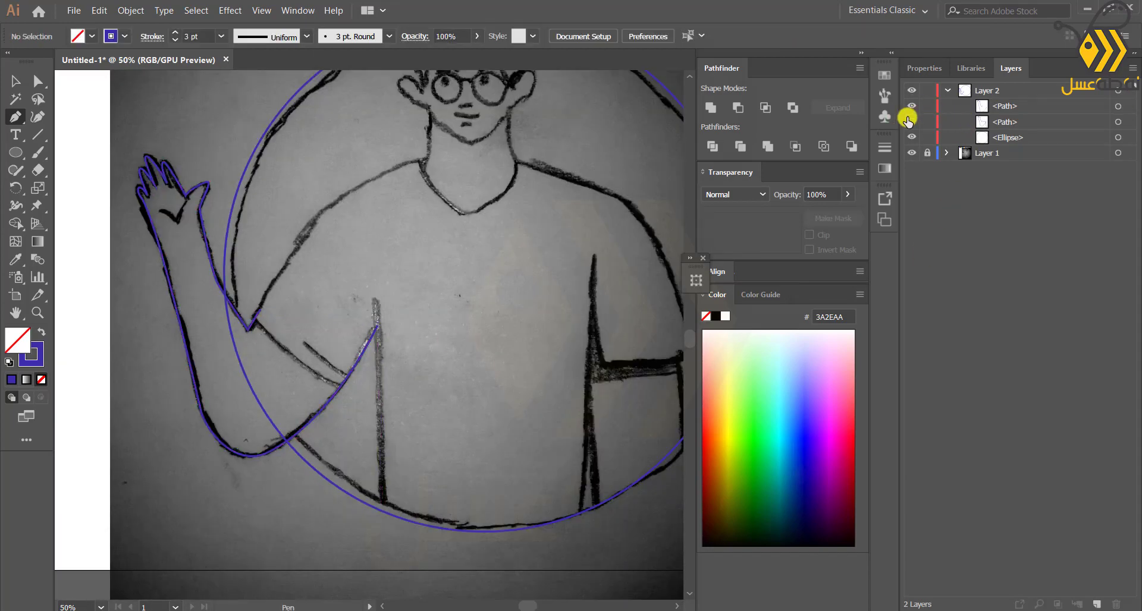
pyautogui.click(908, 119)
pyautogui.click(910, 117)
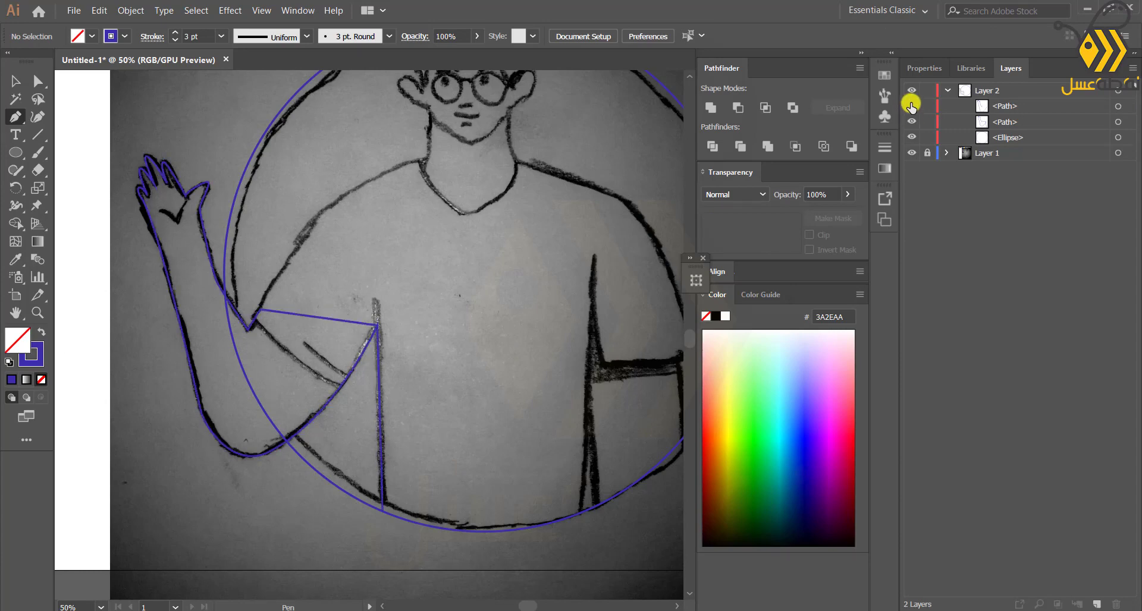
pyautogui.click(915, 111)
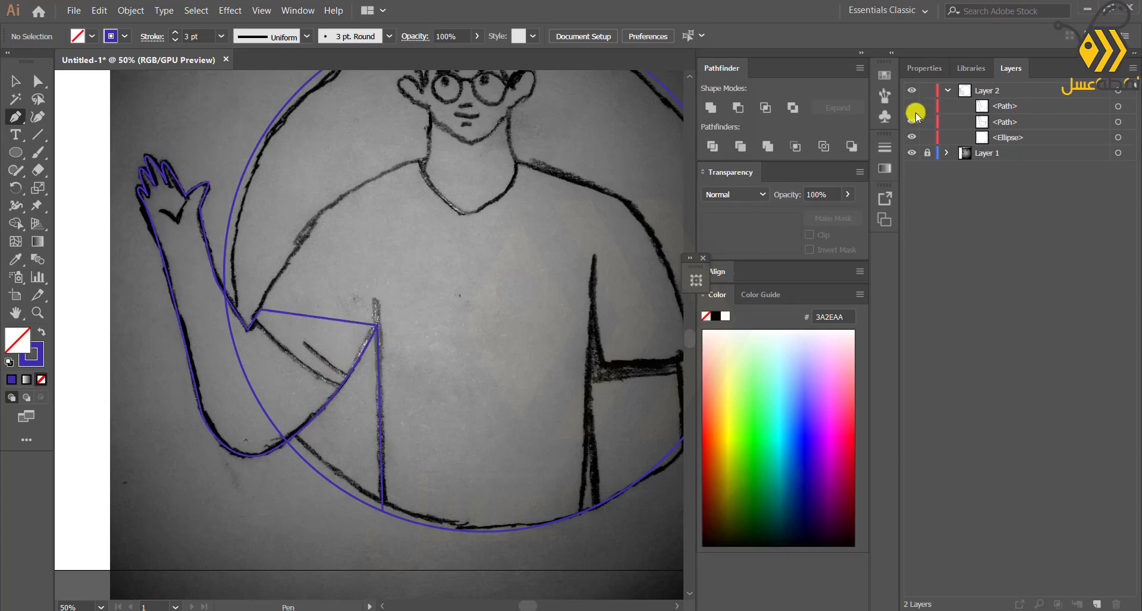
pyautogui.click(1116, 107)
pyautogui.press('Delete')
pyautogui.scroll(1, 328, 395)
pyautogui.moveTo(344, 448); pyautogui.dragTo(328, 396)
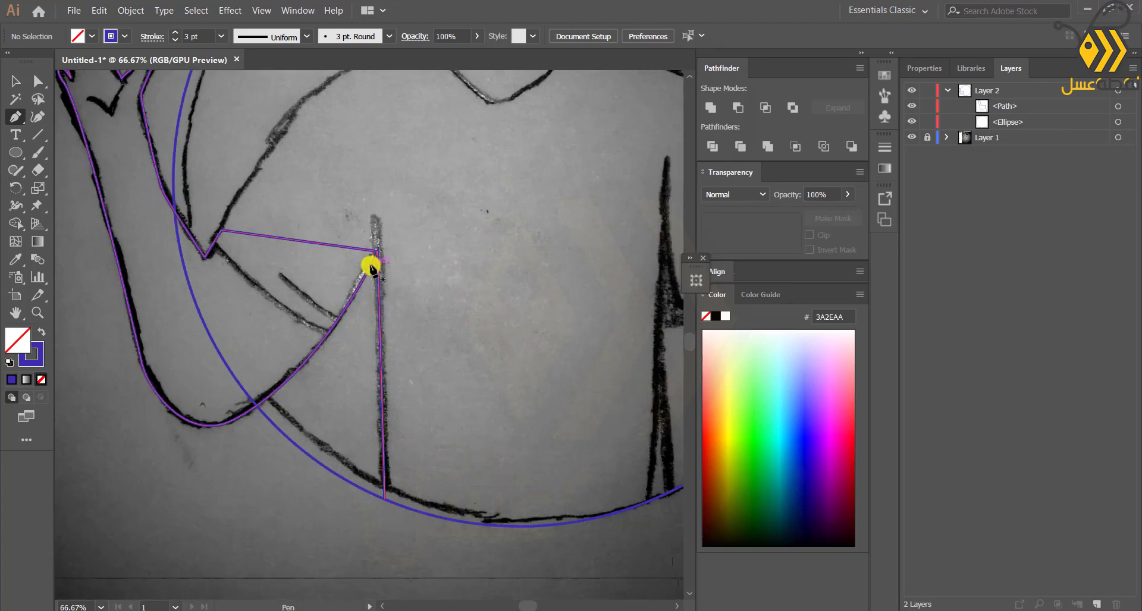
pyautogui.click(370, 269)
pyautogui.hotkey('ctrl', 'z')
pyautogui.press('a')
pyautogui.moveTo(433, 339); pyautogui.dragTo(312, 275)
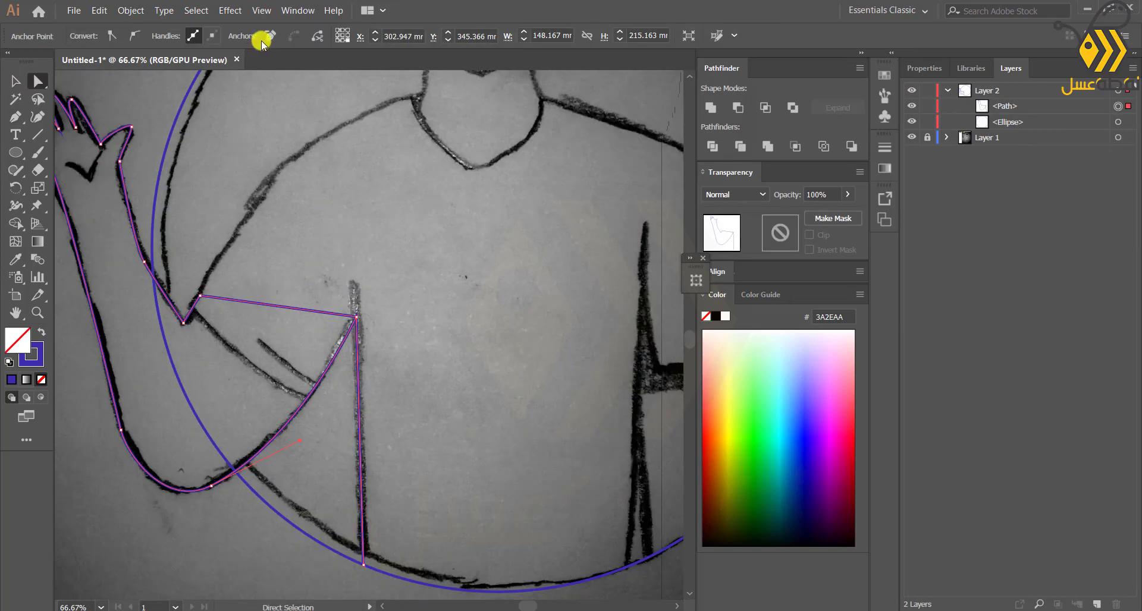
pyautogui.click(339, 158)
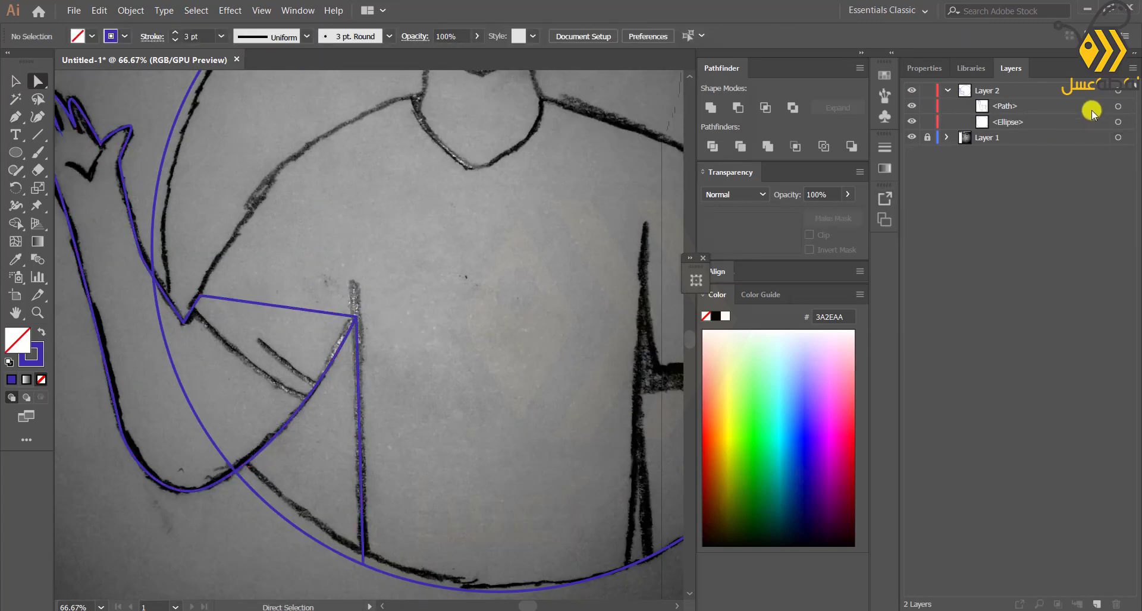
# Select the arm path and separate the shirt's side line at the armpit anchor with the Scissors tool.
pyautogui.click(1118, 106)
pyautogui.scroll(3, 346, 435)
pyautogui.moveTo(346, 437); pyautogui.dragTo(364, 608)
pyautogui.scroll(2, 384, 269)
pyautogui.scroll(1, 323, 330)
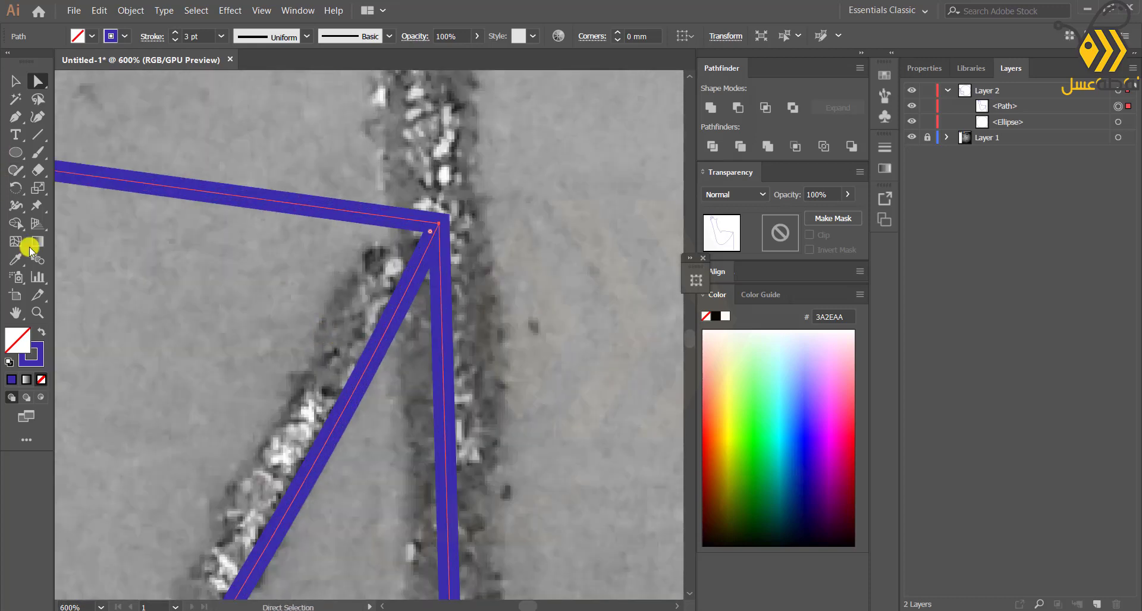
pyautogui.keyDown('alt'); pyautogui.click(37, 169); pyautogui.keyUp('alt')
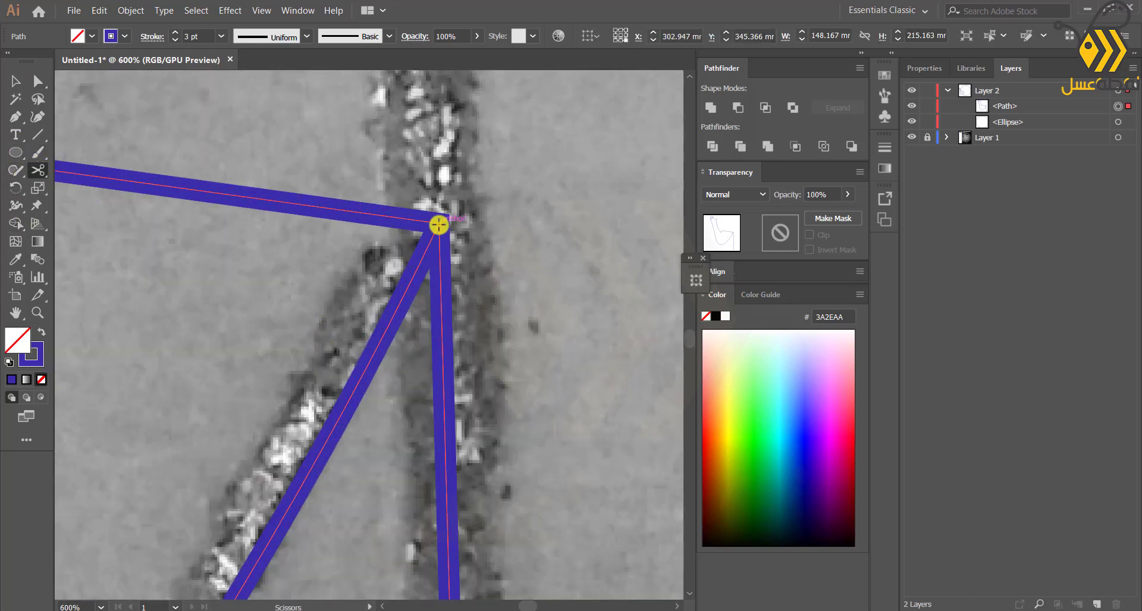
pyautogui.press('a')
pyautogui.click(438, 224)
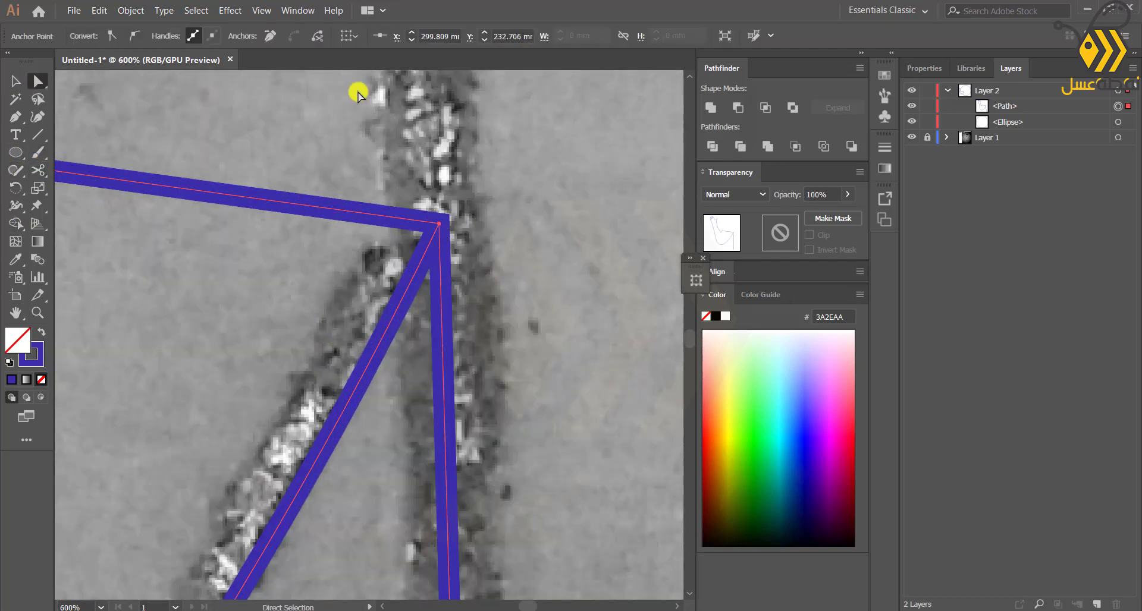
pyautogui.moveTo(441, 261)
pyautogui.mouseDown()
pyautogui.moveTo(456, 247)
pyautogui.moveTo(441, 258)
pyautogui.mouseUp()
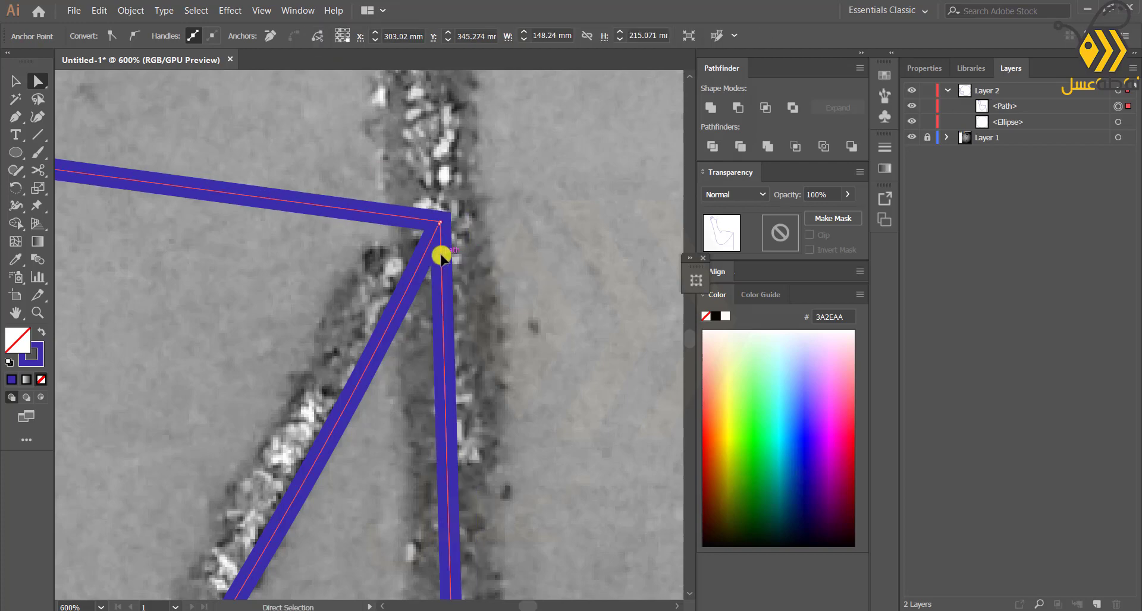
# Remove the straight side line running from the armpit to the circle's lower edge, leaving only the arm outline.
pyautogui.scroll(-4, 396, 433)
pyautogui.moveTo(373, 497); pyautogui.dragTo(367, 141)
pyautogui.moveTo(422, 580); pyautogui.dragTo(396, 209)
pyautogui.moveTo(385, 197); pyautogui.dragTo(430, 279)
pyautogui.scroll(-2, 431, 279)
pyautogui.moveTo(386, 406); pyautogui.dragTo(448, 458)
pyautogui.click(16, 81)
pyautogui.click(102, 315)
pyautogui.moveTo(416, 356); pyautogui.dragTo(364, 310)
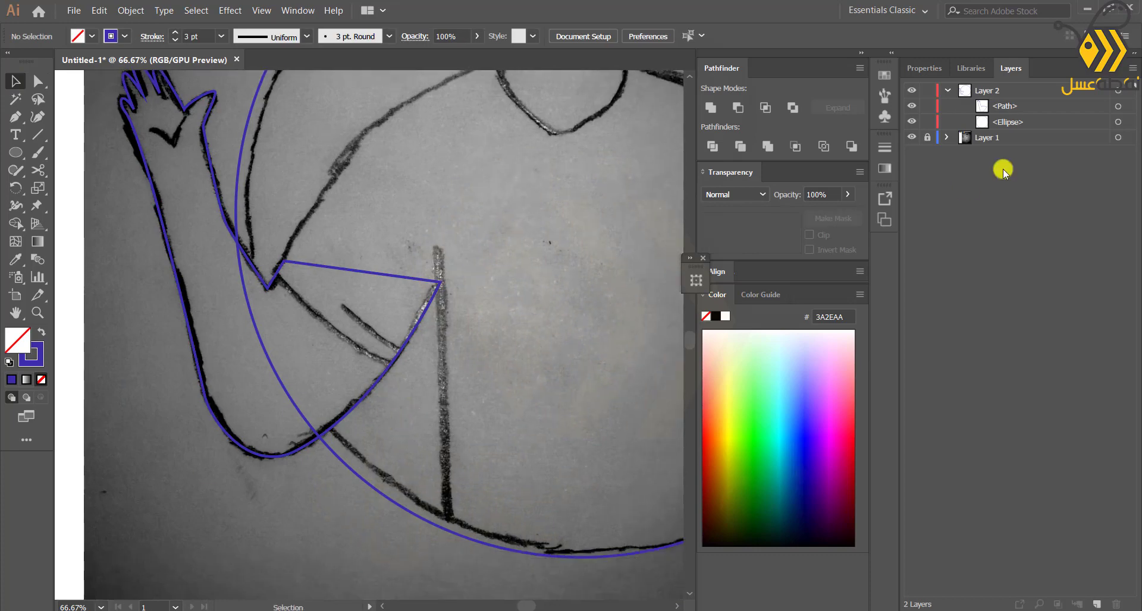
# Hide the arm path and start the T-shirt outline from the circle's lower edge, up the side and around the raised arm's sleeve opening.
pyautogui.click(911, 107)
pyautogui.click(451, 527)
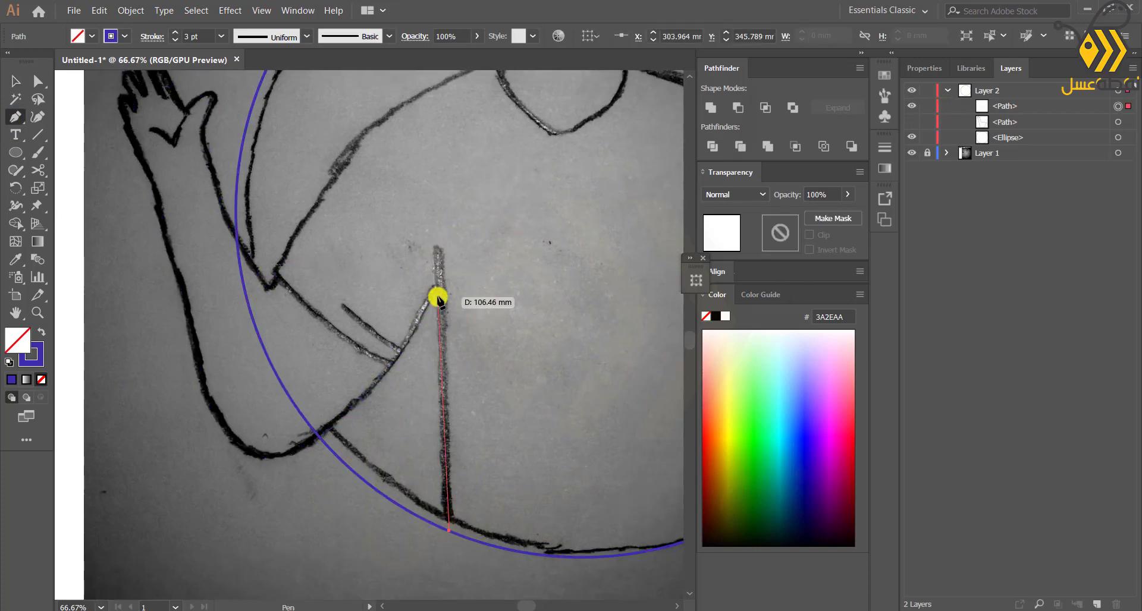
pyautogui.click(441, 284)
pyautogui.click(392, 365)
pyautogui.moveTo(275, 271); pyautogui.dragTo(283, 247)
# Continue the T-shirt outline over the raised arm's shoulder and along the curved neckline to the other side of the neck.
pyautogui.moveTo(362, 140); pyautogui.dragTo(299, 275)
pyautogui.moveTo(349, 234); pyautogui.dragTo(434, 201)
pyautogui.moveTo(492, 267); pyautogui.dragTo(540, 274)
pyautogui.click(563, 197)
pyautogui.moveTo(570, 207); pyautogui.dragTo(427, 220)
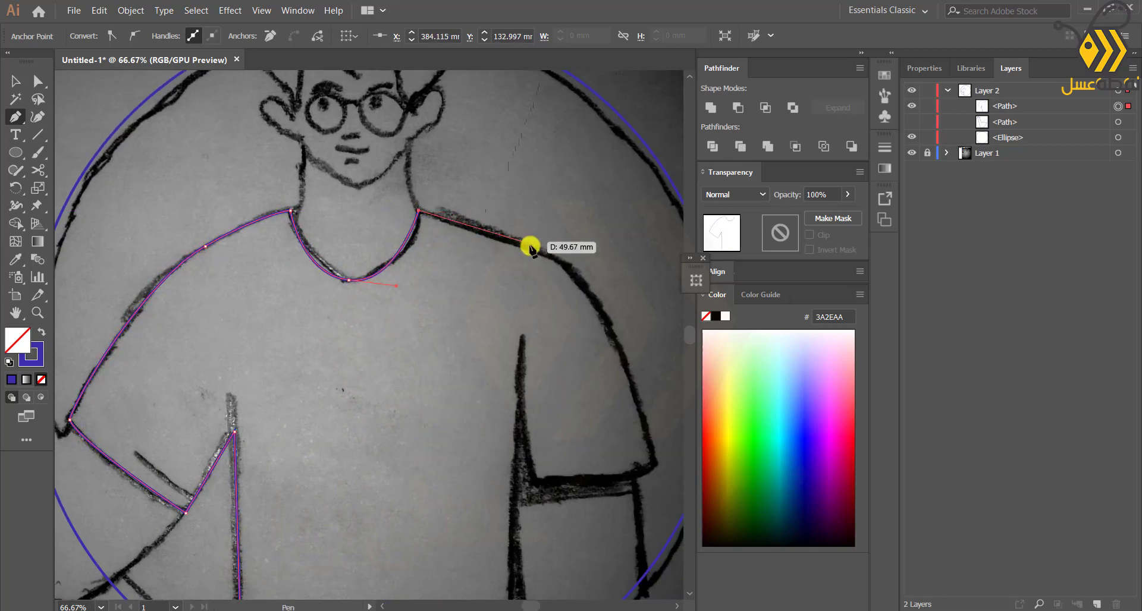
# Trace the lowered arm's shoulder, outer sleeve and sleeve hem back to the shirt's side.
pyautogui.moveTo(564, 264); pyautogui.dragTo(589, 281)
pyautogui.moveTo(654, 465); pyautogui.dragTo(633, 487)
pyautogui.click(522, 479)
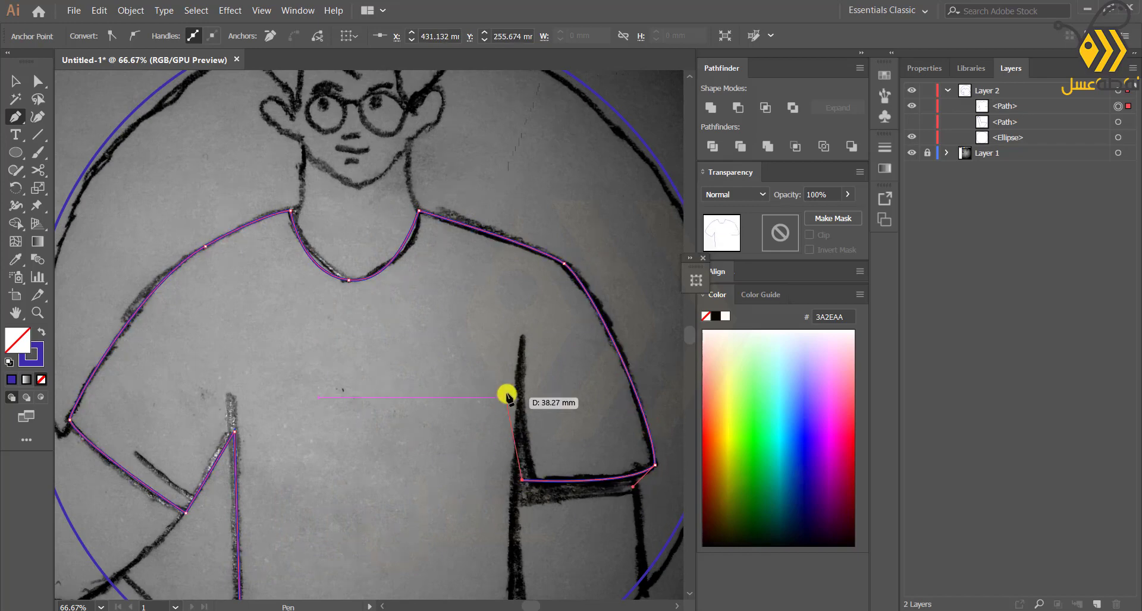
pyautogui.hotkey('ctrl', 'z')
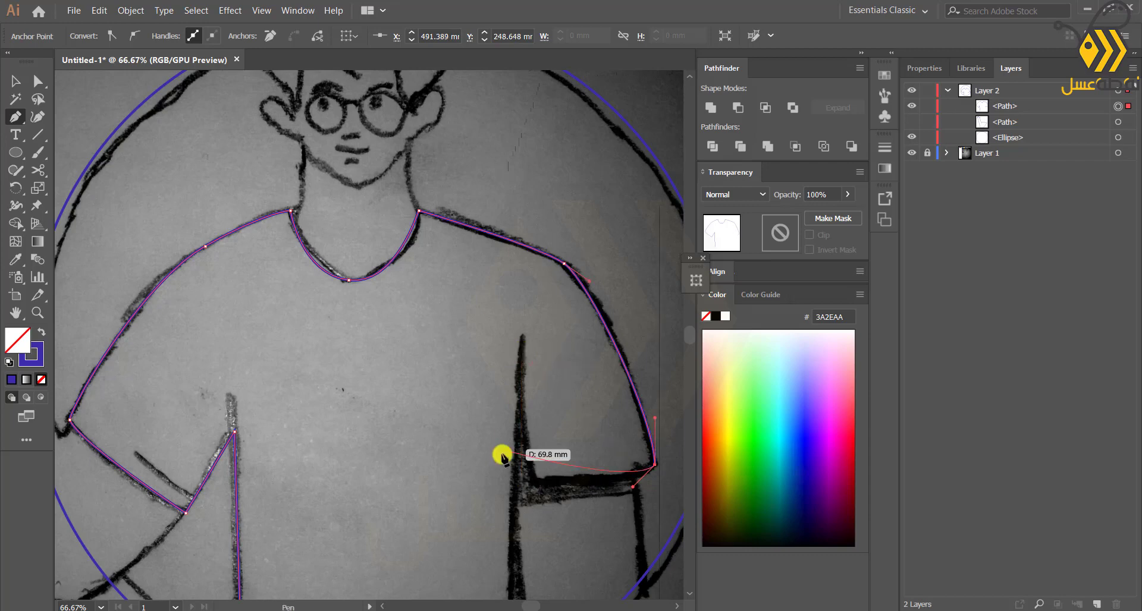
pyautogui.click(516, 493)
# Trace the shirt's remaining side to the circle's lower edge, close the outline with a curved bottom, and deselect it.
pyautogui.moveTo(515, 482); pyautogui.dragTo(508, 274)
pyautogui.click(496, 470)
pyautogui.scroll(-1, 467, 398)
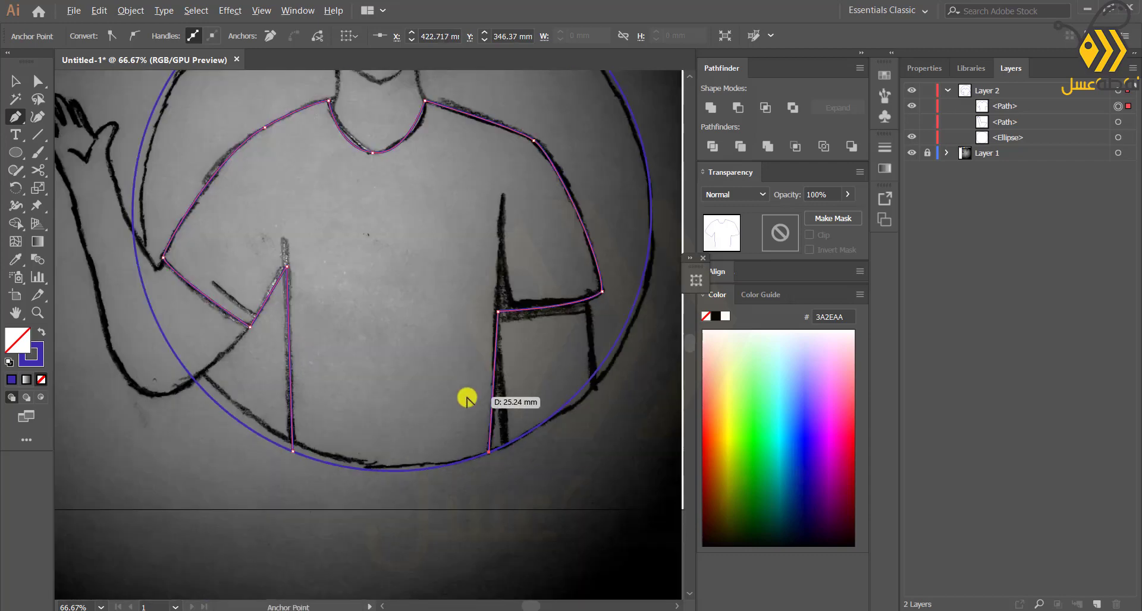
pyautogui.moveTo(293, 451); pyautogui.dragTo(168, 409)
pyautogui.click(15, 82)
pyautogui.click(642, 253)
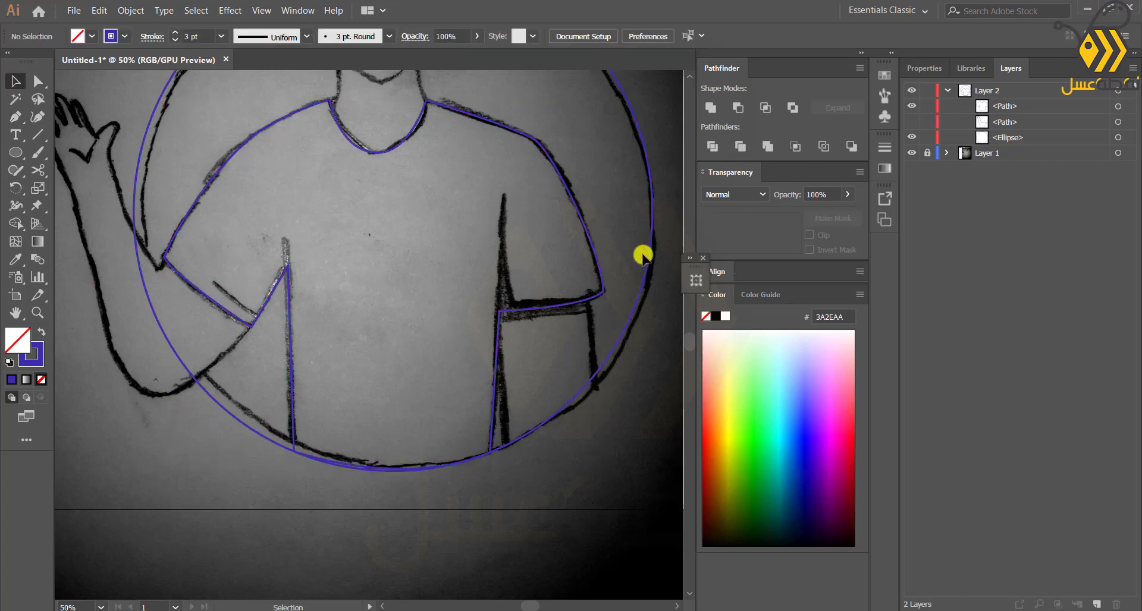
# Trace the lowered forearm as a closed outline between the sleeve hem, the circle's lower edge and the shirt's side.
pyautogui.scroll(-1, 327, 347)
pyautogui.scroll(2, 397, 411)
pyautogui.click(464, 301)
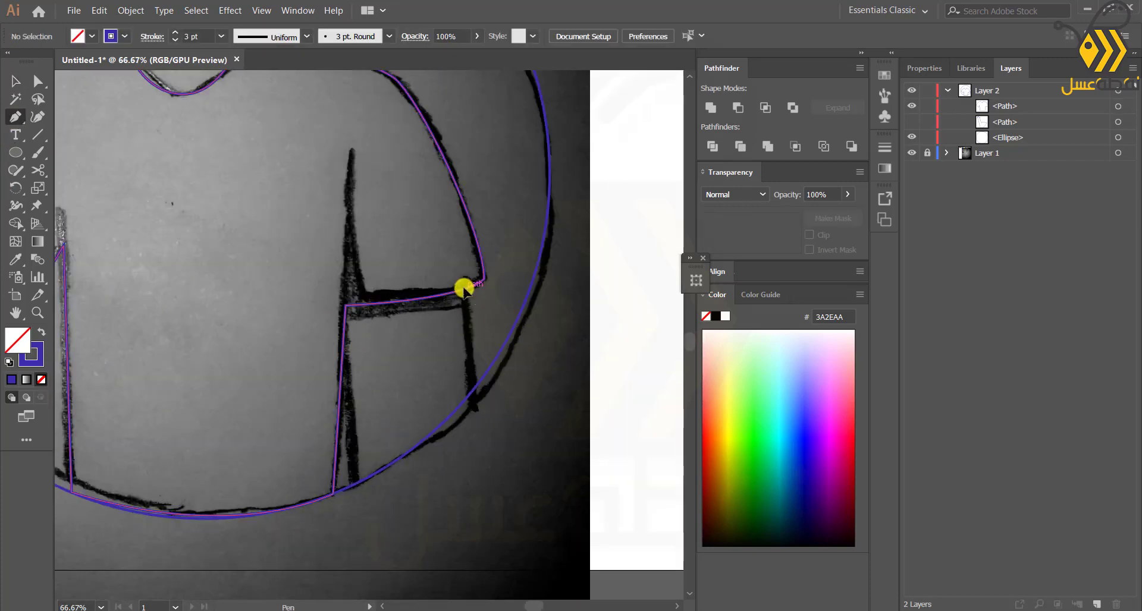
pyautogui.click(472, 391)
pyautogui.moveTo(353, 486); pyautogui.dragTo(287, 517)
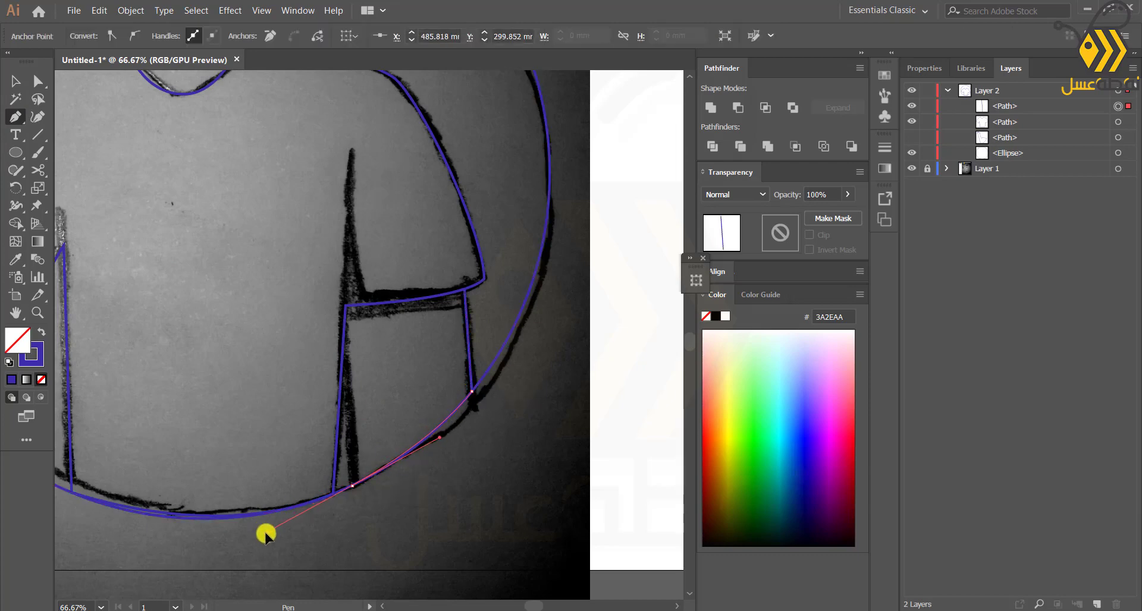
pyautogui.click(344, 301)
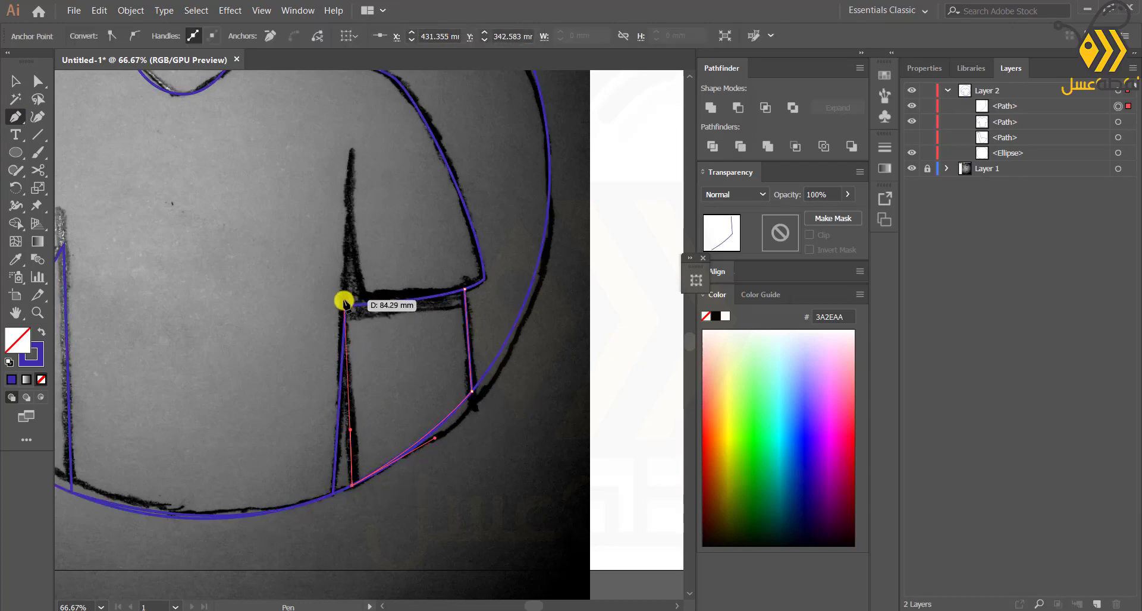
# Start the neck outline at the jaw, follow the neck's side to the shoulder and continue below the T-shirt's neckline.
pyautogui.scroll(-2, 451, 287)
pyautogui.scroll(3, 383, 431)
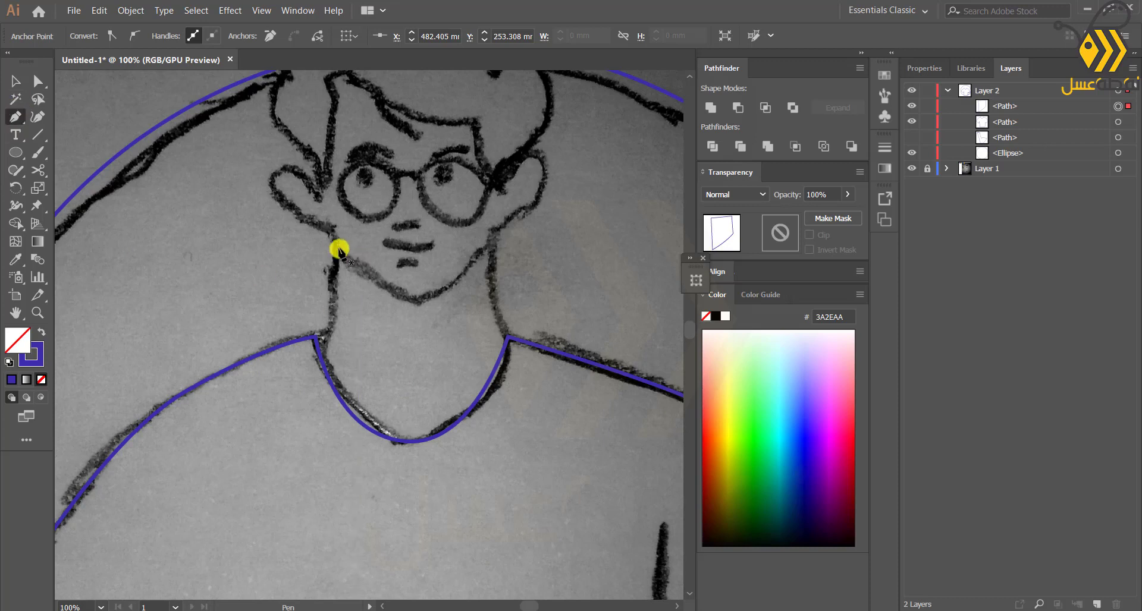
pyautogui.moveTo(335, 243); pyautogui.dragTo(291, 366)
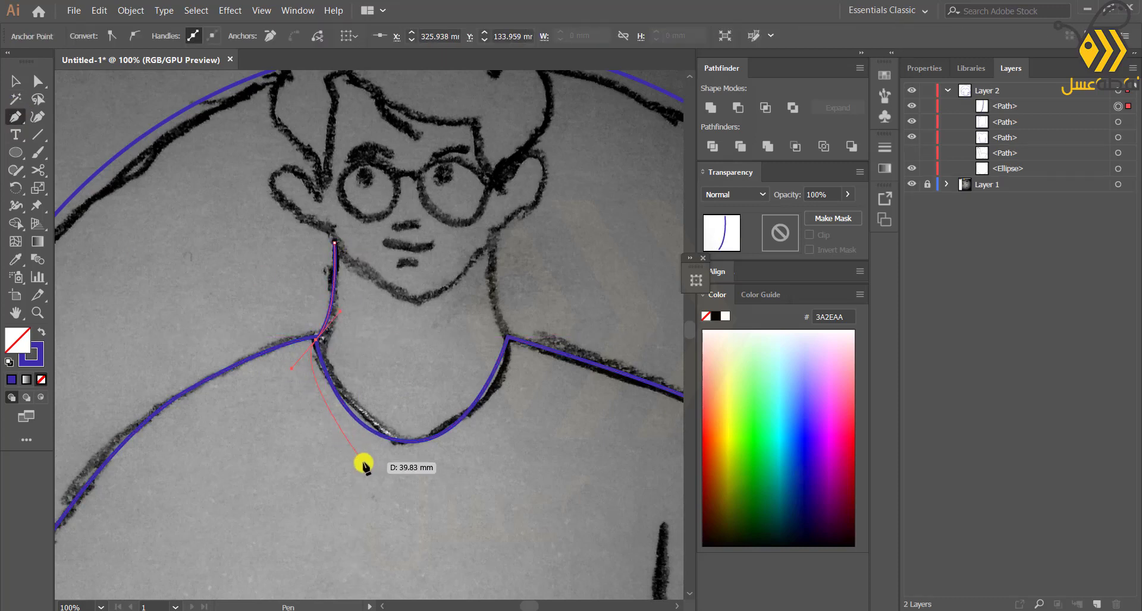
pyautogui.click(363, 462)
pyautogui.click(525, 443)
# Trace the other side of the neck up to the jaw, close the outline across the face, and hide the neck path.
pyautogui.click(507, 337)
pyautogui.moveTo(493, 239); pyautogui.dragTo(495, 218)
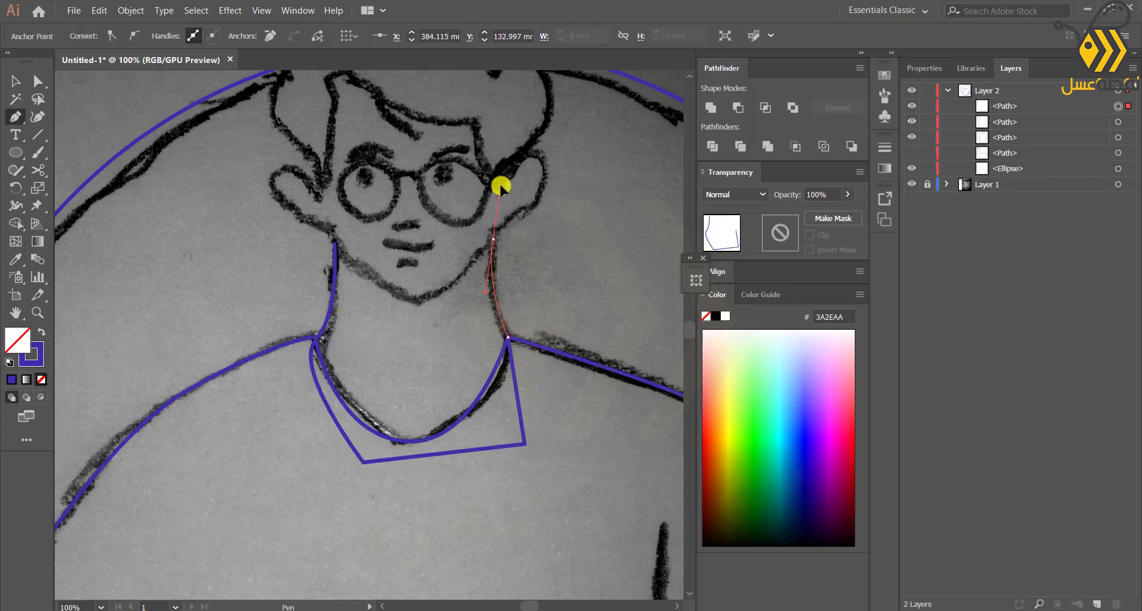
pyautogui.moveTo(498, 182); pyautogui.dragTo(502, 183)
pyautogui.click(400, 213)
pyautogui.click(334, 243)
pyautogui.click(913, 113)
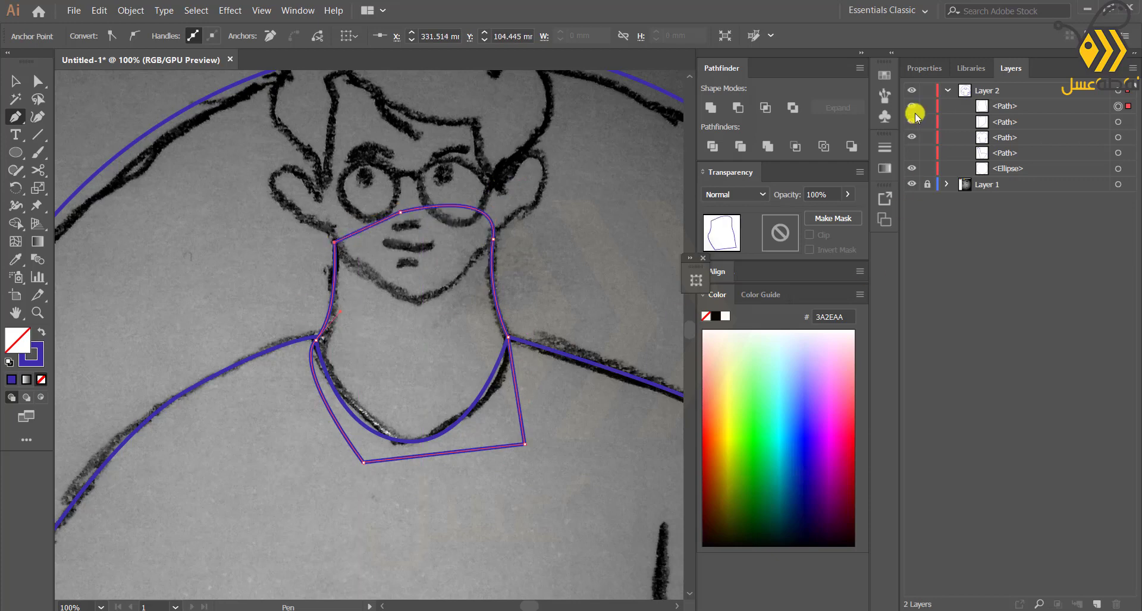
pyautogui.click(913, 110)
# Start the face outline at the jaw, curving under the chin, up the opposite jaw and around the ear.
pyautogui.hotkey('ctrl', '=')
pyautogui.moveTo(467, 316); pyautogui.dragTo(464, 434)
pyautogui.click(282, 316)
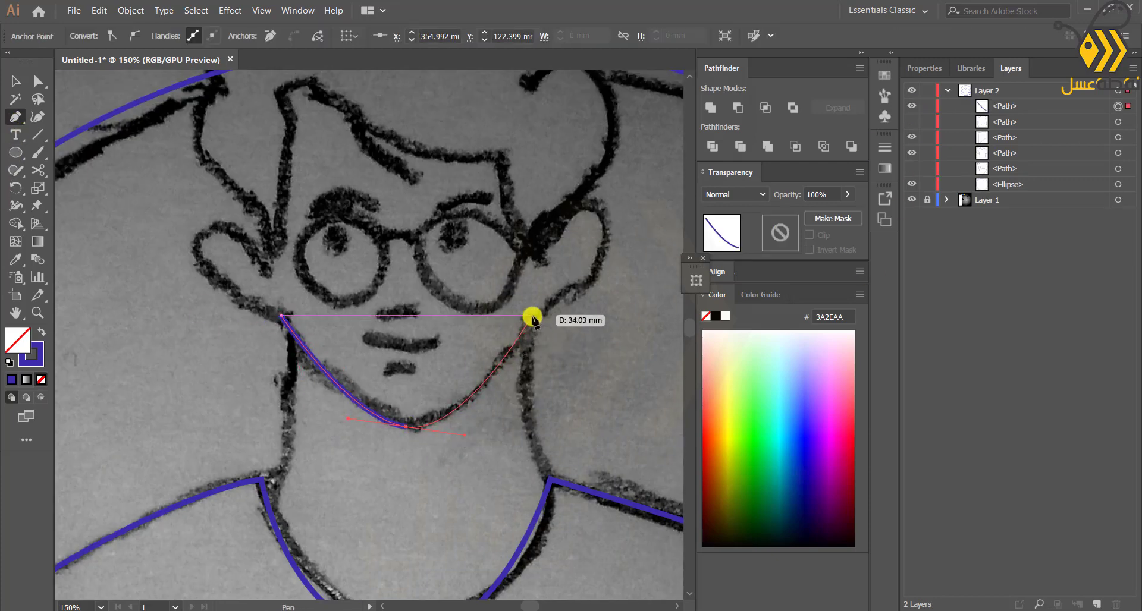
pyautogui.moveTo(531, 317); pyautogui.dragTo(587, 284)
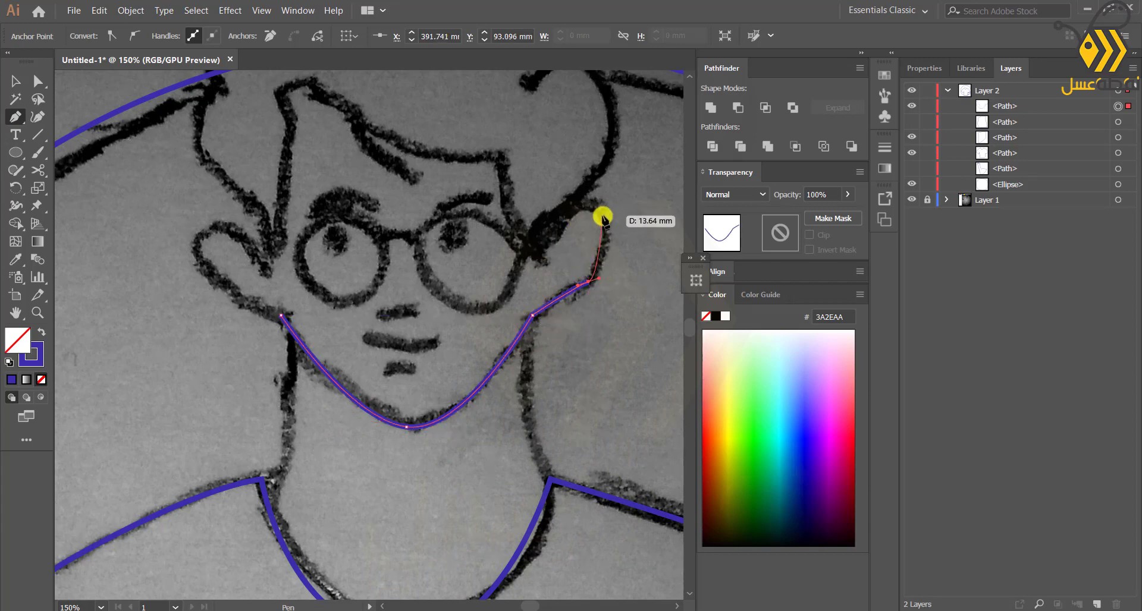
pyautogui.moveTo(602, 215); pyautogui.dragTo(585, 198)
pyautogui.moveTo(541, 259); pyautogui.dragTo(544, 246)
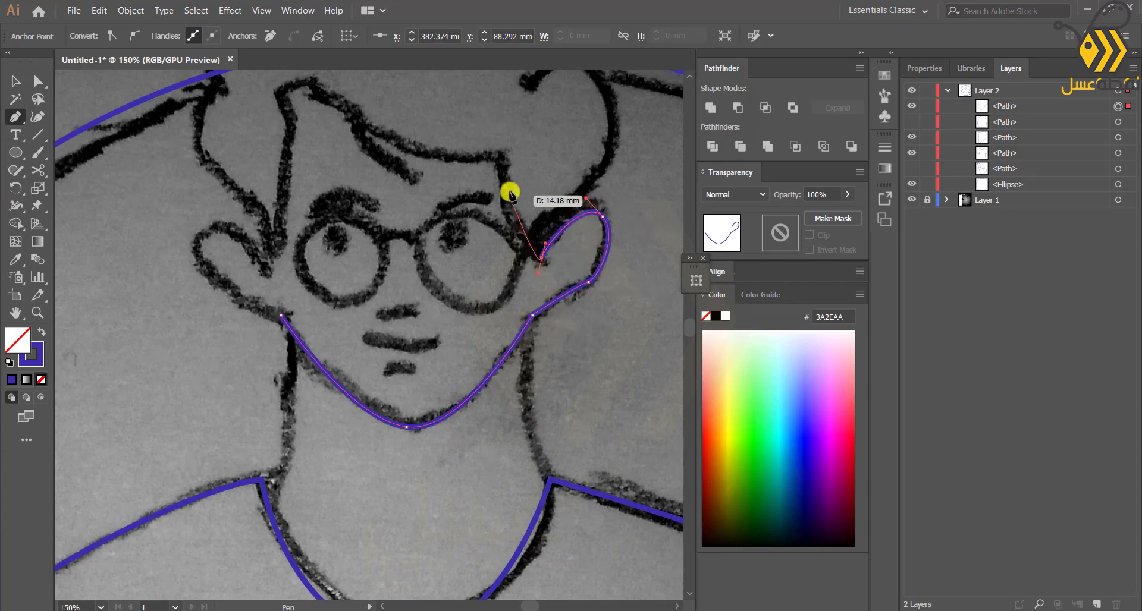
# Continue the face outline roughly along the hairline and around the other ear, closing it at the jaw.
pyautogui.click(502, 149)
pyautogui.click(397, 94)
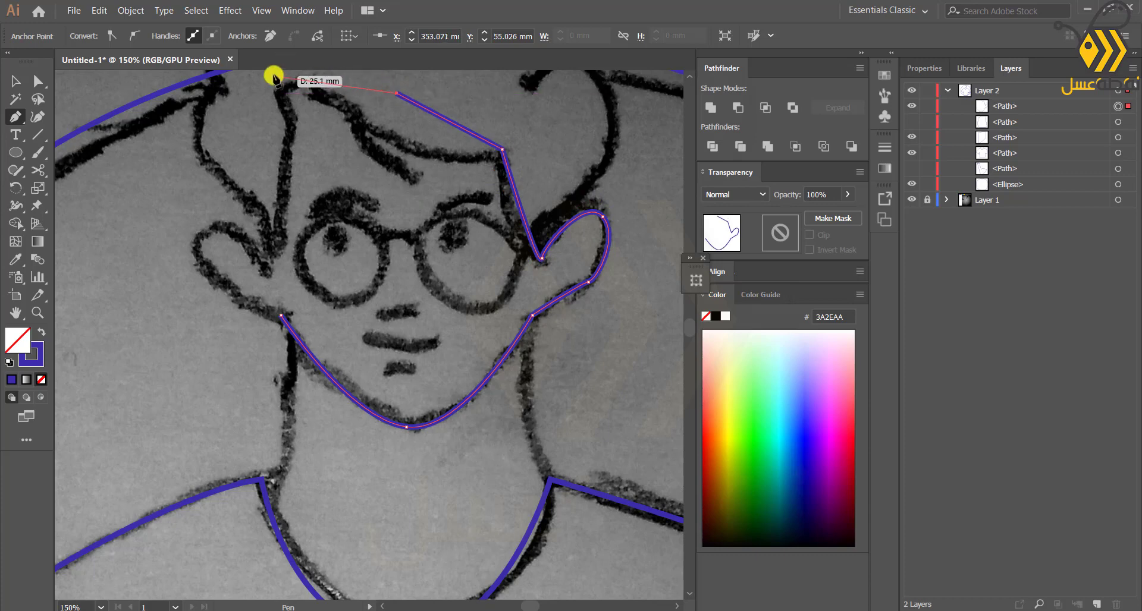
pyautogui.click(274, 74)
pyautogui.scroll(1, 267, 80)
pyautogui.click(249, 153)
pyautogui.click(271, 257)
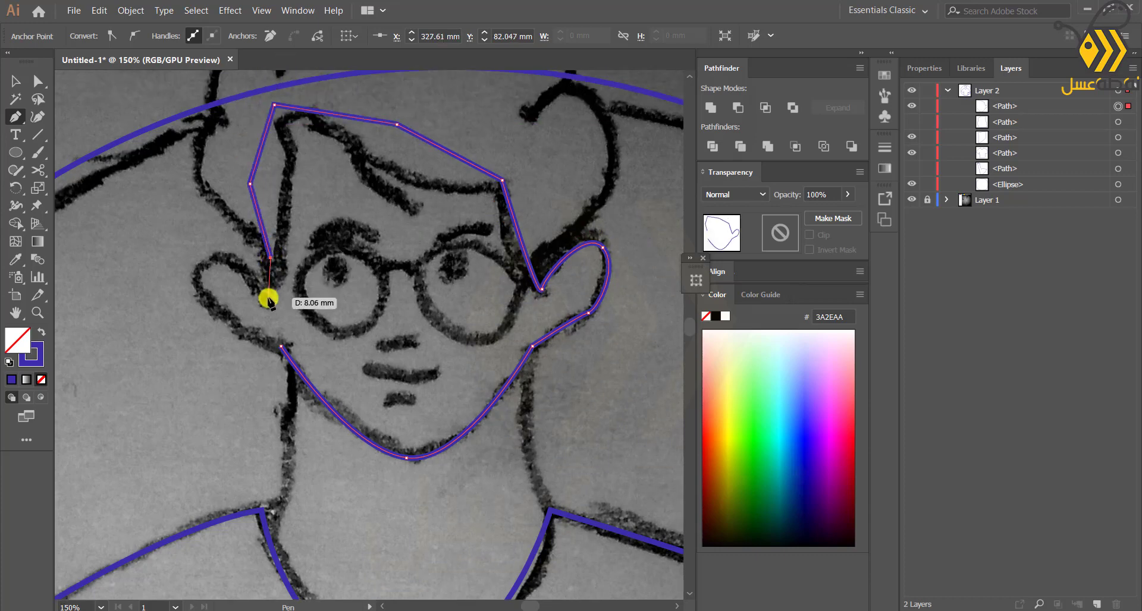
pyautogui.moveTo(208, 260); pyautogui.dragTo(183, 281)
pyautogui.moveTo(281, 345); pyautogui.dragTo(336, 370)
pyautogui.click(914, 107)
pyautogui.scroll(-2, 534, 153)
pyautogui.scroll(1, 470, 345)
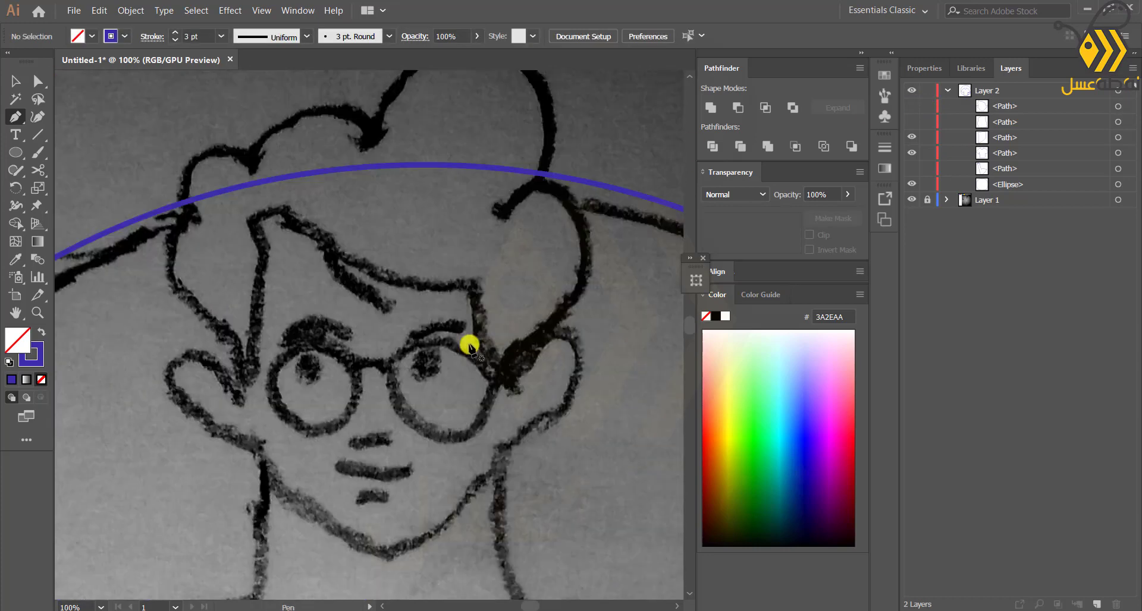
pyautogui.click(912, 106)
# Start the hair outline at the ear beside the lowered arm, curving around the side lock and up the large top curl.
pyautogui.click(15, 116)
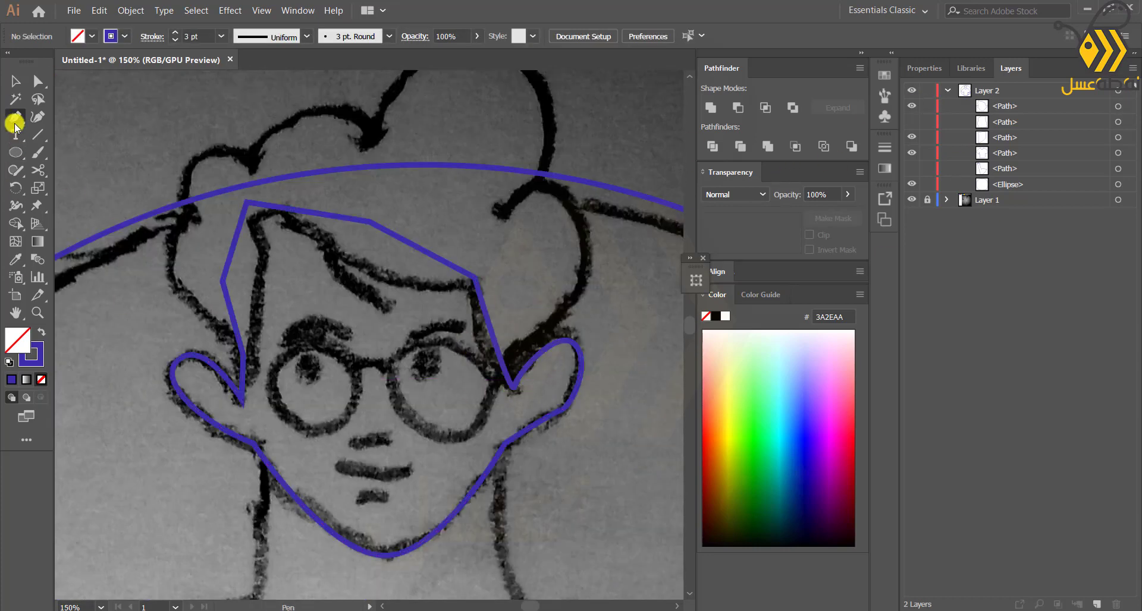
pyautogui.click(514, 386)
pyautogui.moveTo(527, 344); pyautogui.dragTo(581, 287)
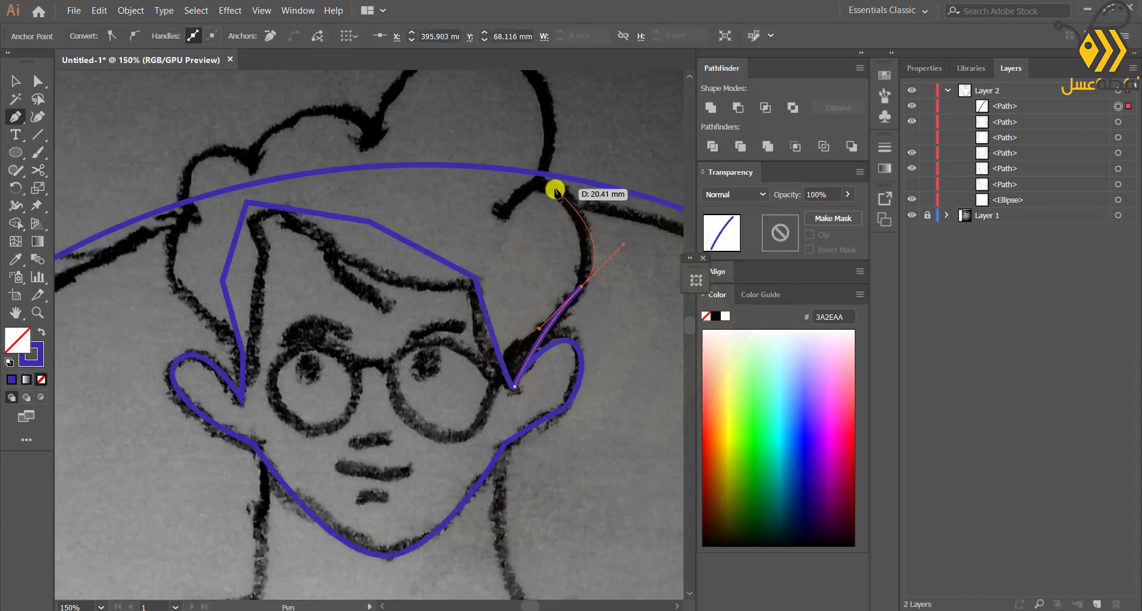
pyautogui.moveTo(509, 205); pyautogui.dragTo(566, 154)
pyautogui.moveTo(470, 80); pyautogui.dragTo(447, 146)
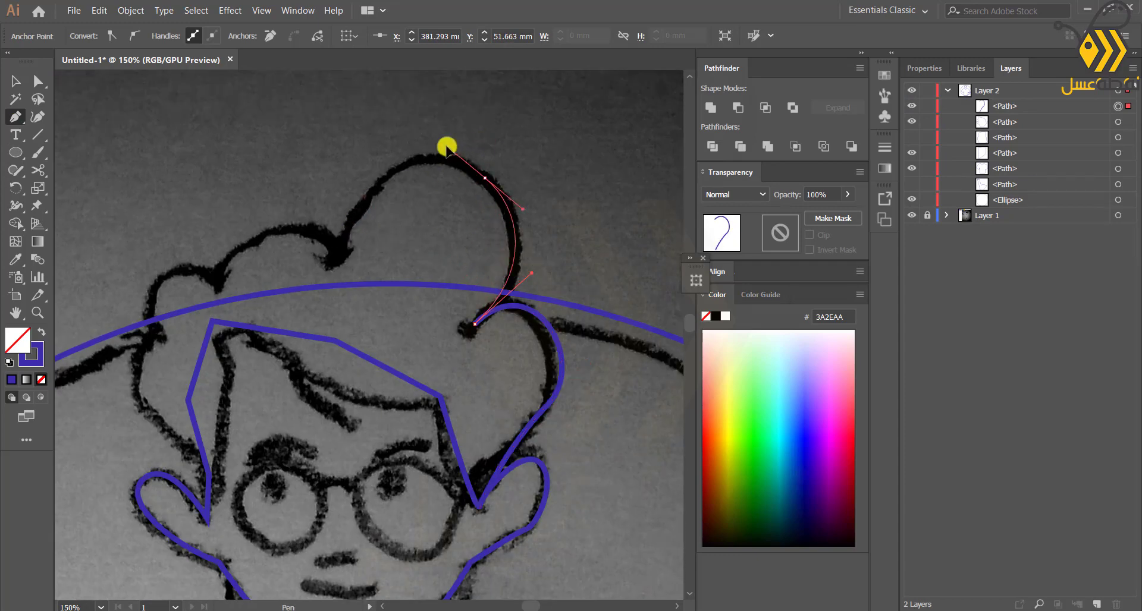
# Continue the hair outline over the top curl and the smaller curls, down to the point beside the other ear.
pyautogui.moveTo(344, 252); pyautogui.dragTo(321, 344)
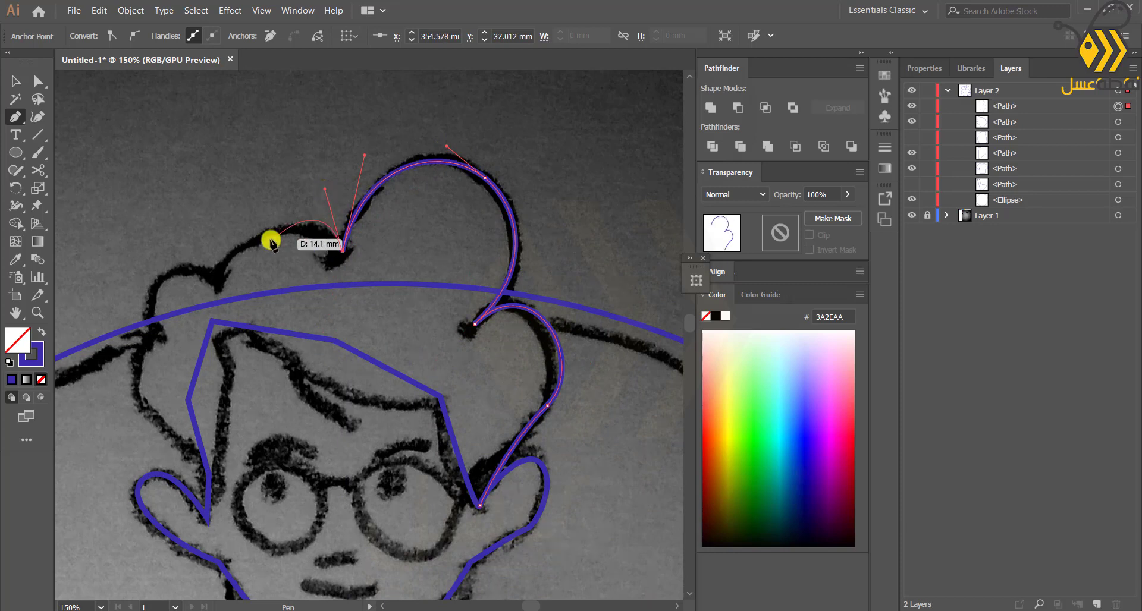
pyautogui.moveTo(217, 284); pyautogui.dragTo(184, 251)
pyautogui.moveTo(159, 333); pyautogui.dragTo(179, 366)
pyautogui.moveTo(144, 407); pyautogui.dragTo(170, 423)
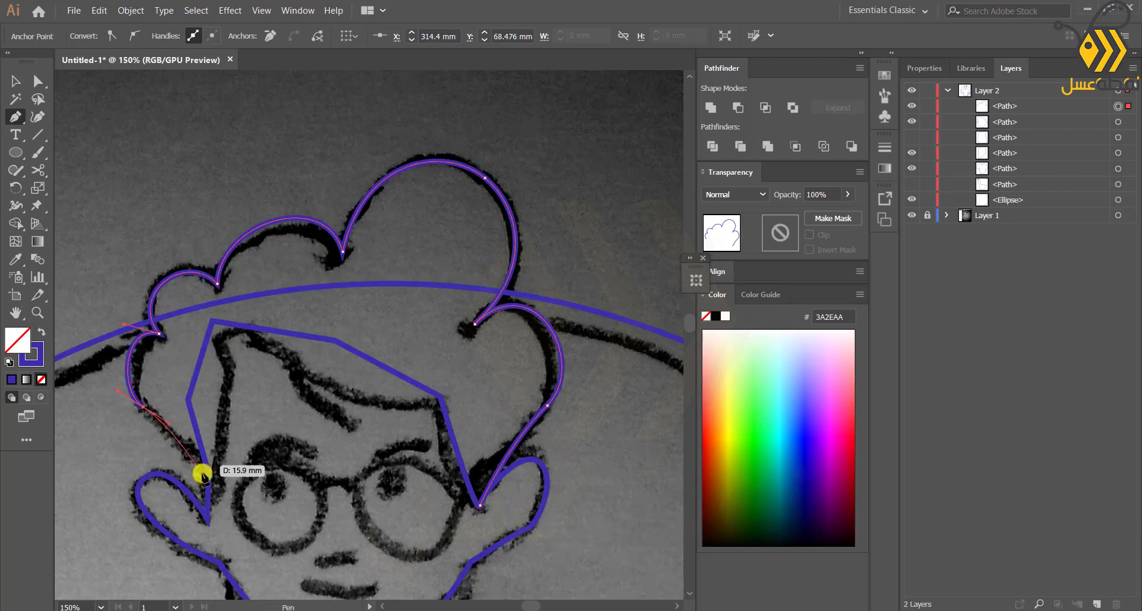
pyautogui.moveTo(203, 513)
pyautogui.mouseDown()
pyautogui.moveTo(201, 530)
pyautogui.moveTo(216, 503)
pyautogui.mouseUp()
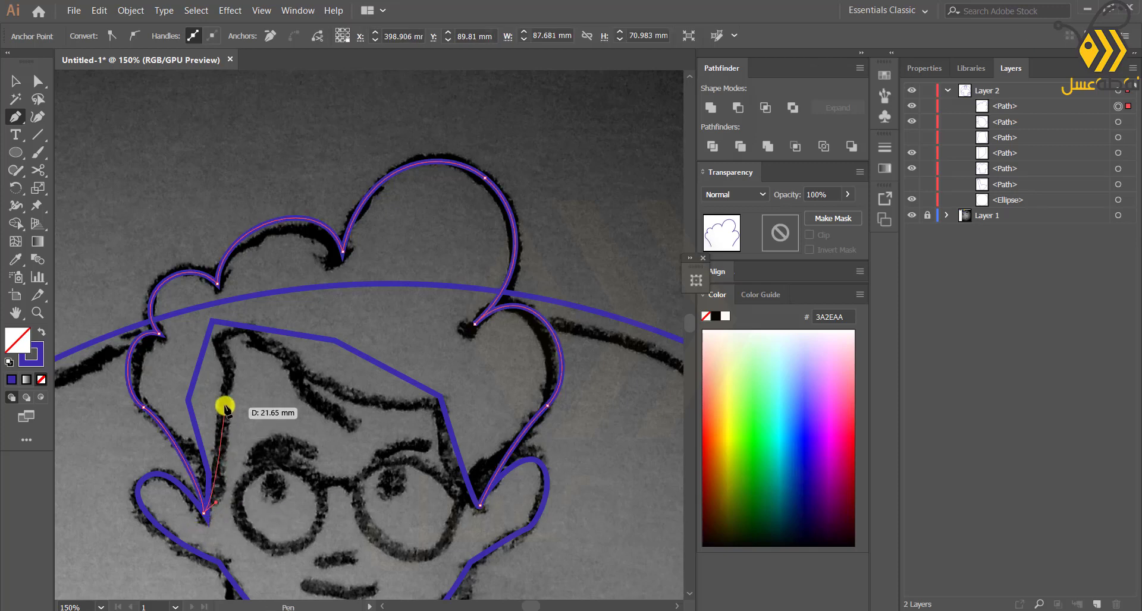
# Trace the fringe across the forehead and close the hair outline at its starting point by the ear.
pyautogui.moveTo(228, 383); pyautogui.dragTo(287, 368)
pyautogui.moveTo(432, 408); pyautogui.dragTo(430, 443)
pyautogui.click(478, 507)
# Draw a circle about 18 mm in diameter over the glasses lens on the raised arm's side.
pyautogui.scroll(-1, 324, 515)
pyautogui.scroll(3, 325, 515)
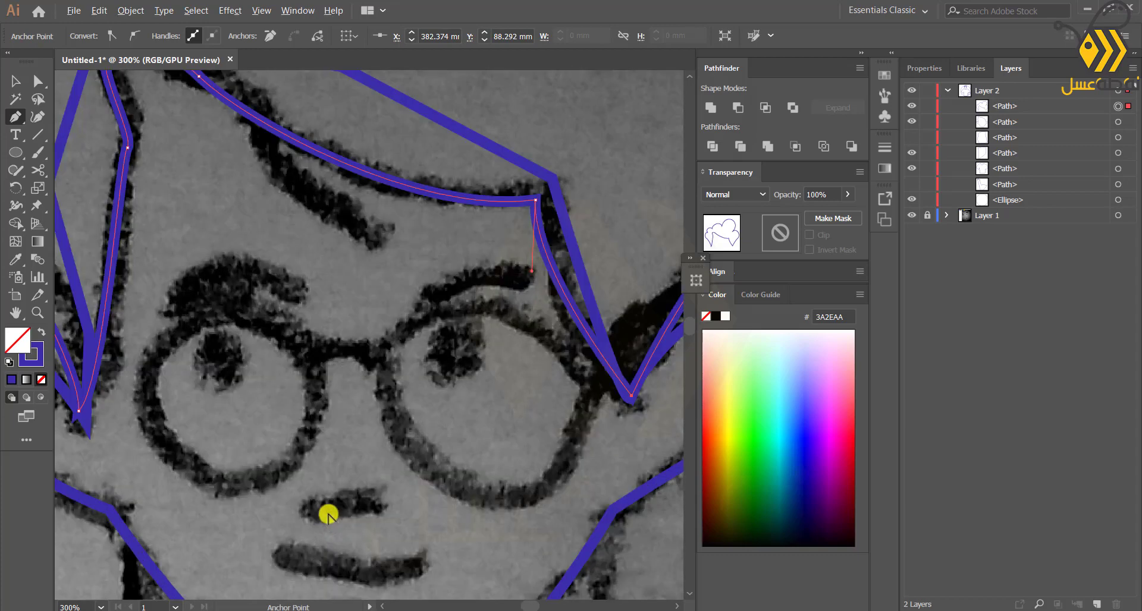
pyautogui.scroll(-1, 357, 485)
pyautogui.moveTo(269, 431)
pyautogui.mouseDown()
pyautogui.moveTo(331, 472)
pyautogui.moveTo(330, 489)
pyautogui.mouseUp()
pyautogui.moveTo(439, 430); pyautogui.dragTo(505, 477)
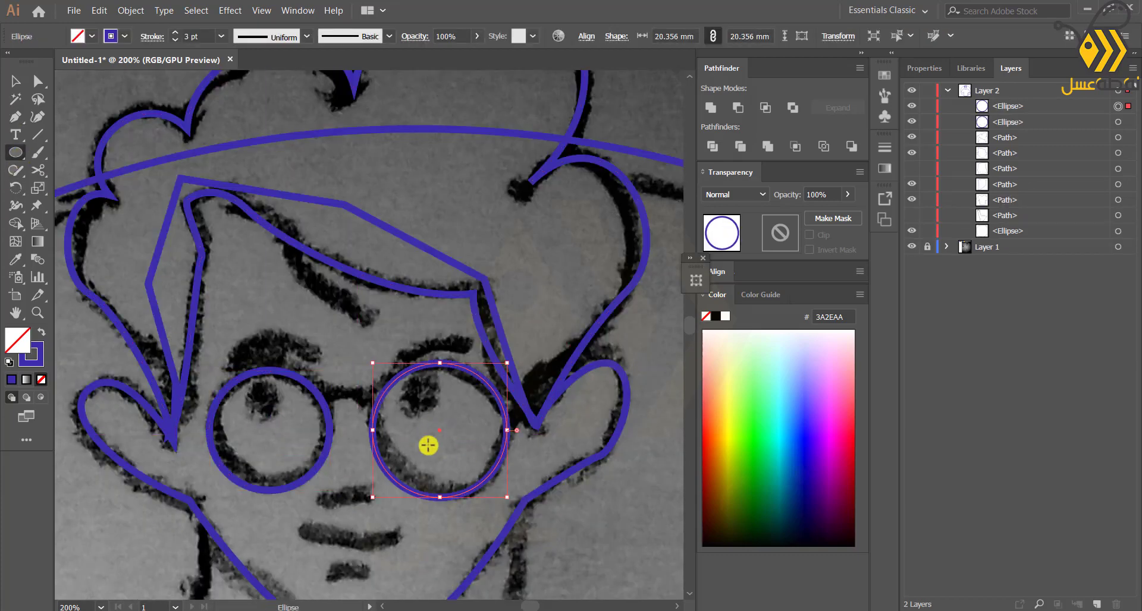
pyautogui.hotkey('ctrl', 's')
pyautogui.click(519, 405)
pyautogui.hotkey('ctrl', 'z')
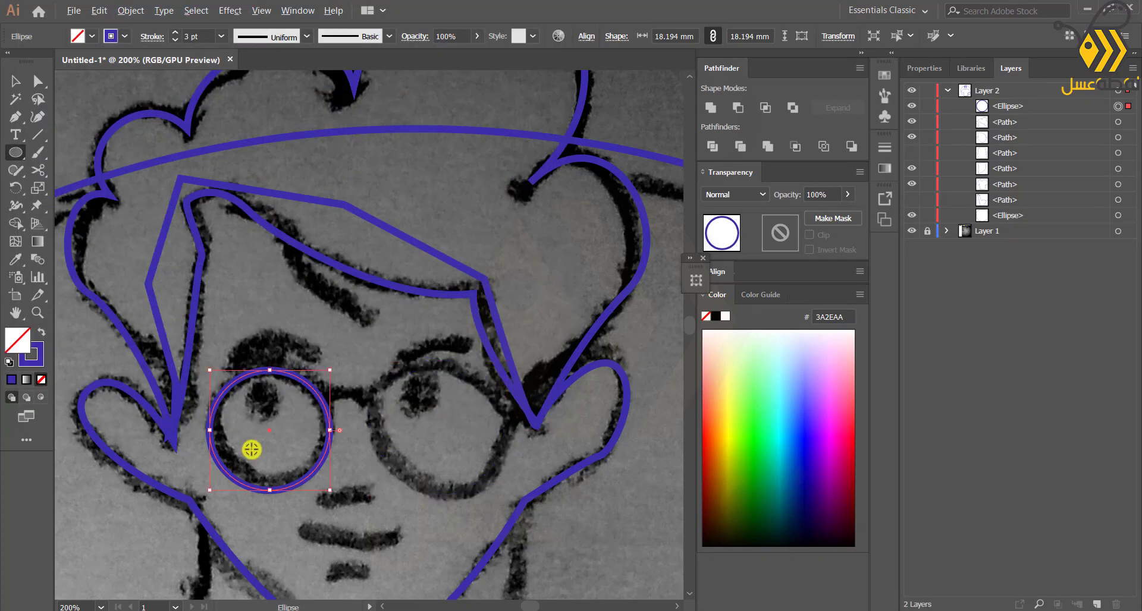
# Copy the lens circle onto the other eye and connect both lenses with a curved bridge.
pyautogui.moveTo(349, 423); pyautogui.dragTo(434, 400)
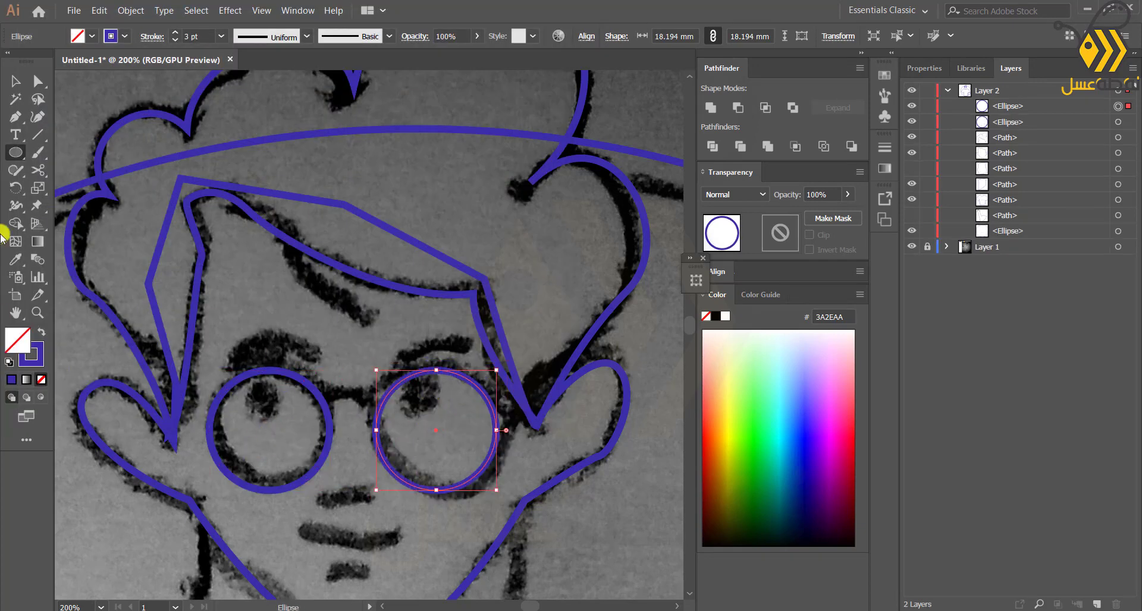
pyautogui.press('p')
pyautogui.click(329, 431)
pyautogui.click(376, 431)
pyautogui.moveTo(350, 430); pyautogui.dragTo(350, 422)
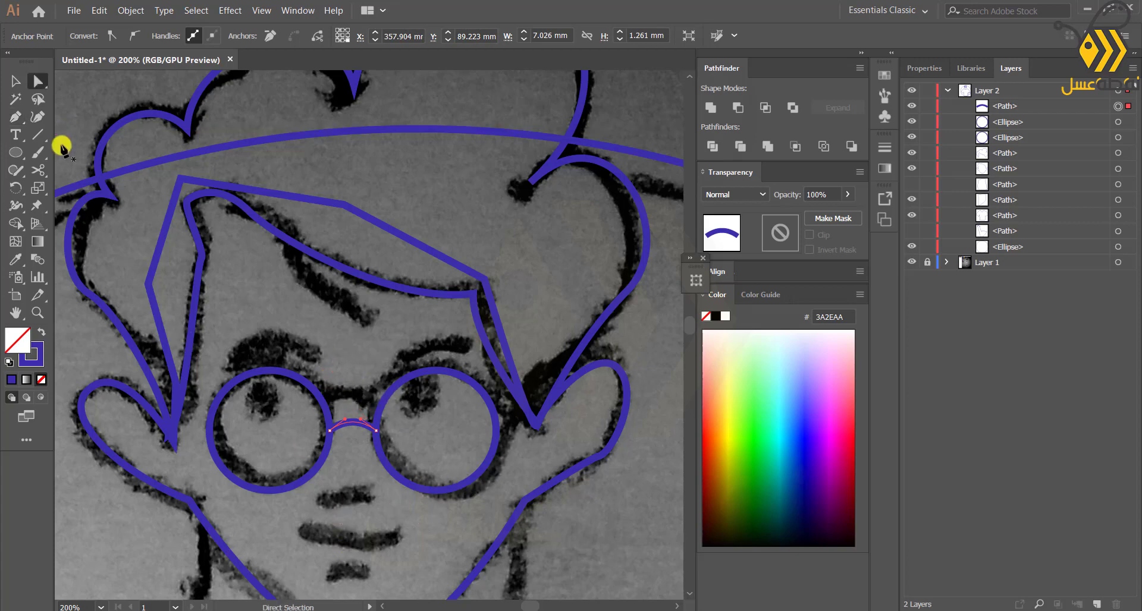
# Group both lens circles with the bridge into one glasses object, and deselect it.
pyautogui.keyDown('ctrl'); pyautogui.click(311, 388); pyautogui.keyUp('ctrl')
pyautogui.keyDown('shift'); pyautogui.click(349, 426); pyautogui.keyUp('shift')
pyautogui.keyDown('shift'); pyautogui.click(387, 394); pyautogui.keyUp('shift')
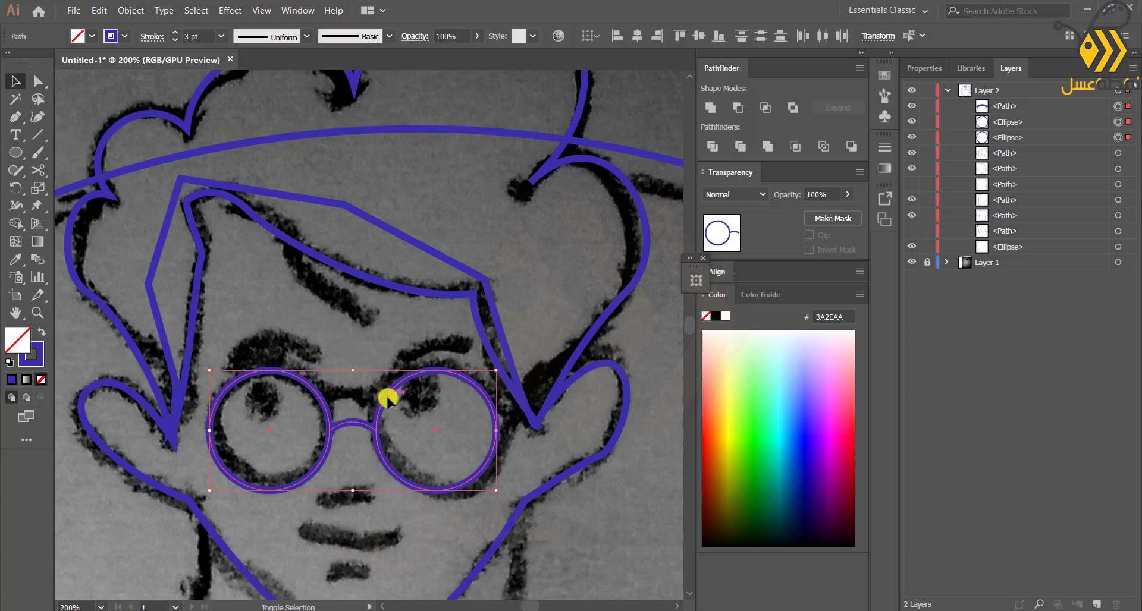
pyautogui.hotkey('ctrl', 'g')
pyautogui.click(337, 389)
# Make the hidden neck and raised arm paths visible again.
pyautogui.scroll(-4, 351, 413)
pyautogui.scroll(-4, 333, 525)
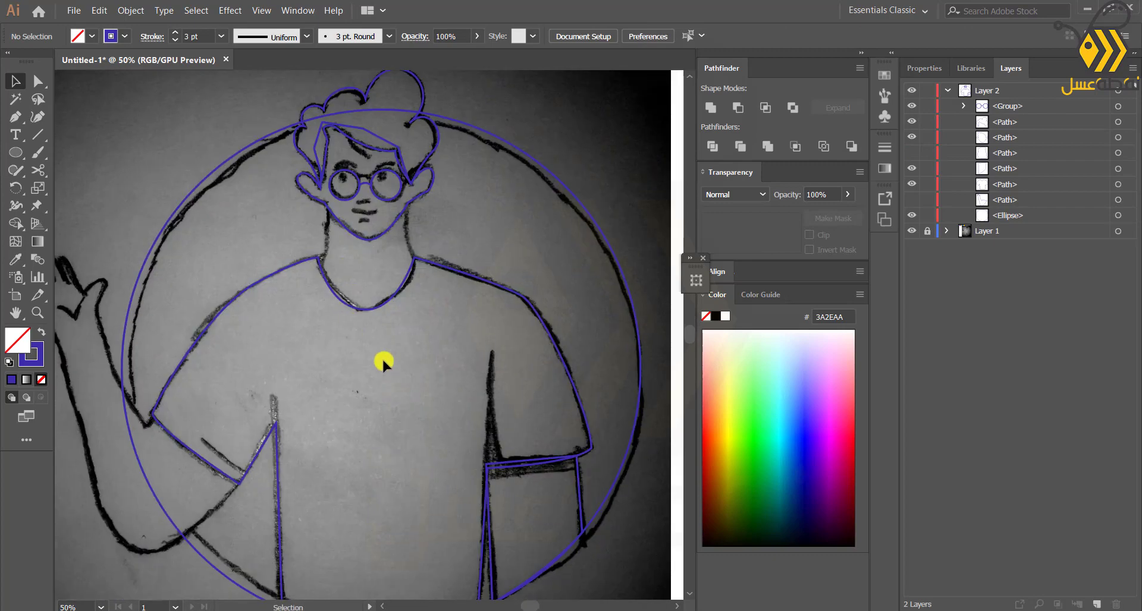
pyautogui.scroll(-1, 381, 358)
pyautogui.click(911, 200)
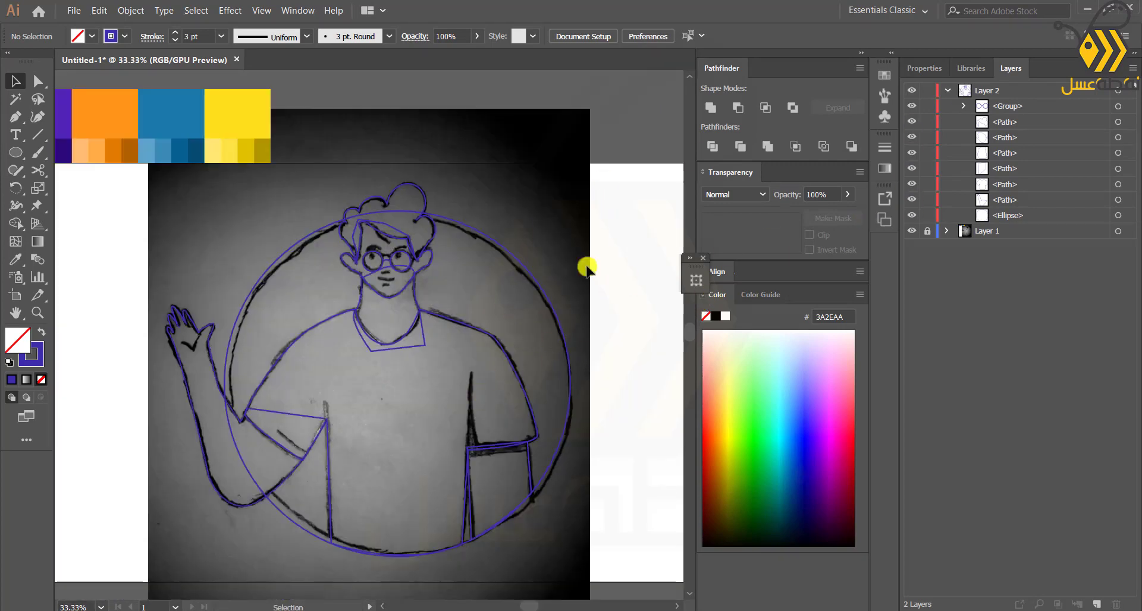
# Fill both arms, the neck and the face with the light orange palette swatch FFBE71, without a stroke.
pyautogui.click(1118, 200)
pyautogui.keyDown('shift'); pyautogui.click(1118, 169); pyautogui.keyUp('shift')
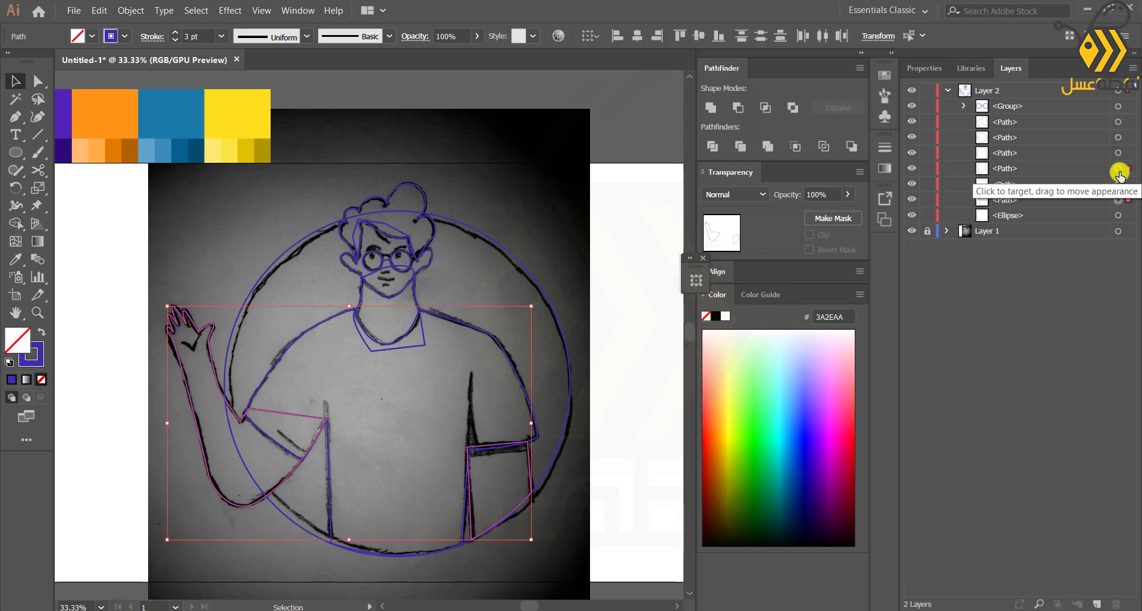
pyautogui.keyDown('shift'); pyautogui.click(1118, 138); pyautogui.keyUp('shift')
pyautogui.press('i')
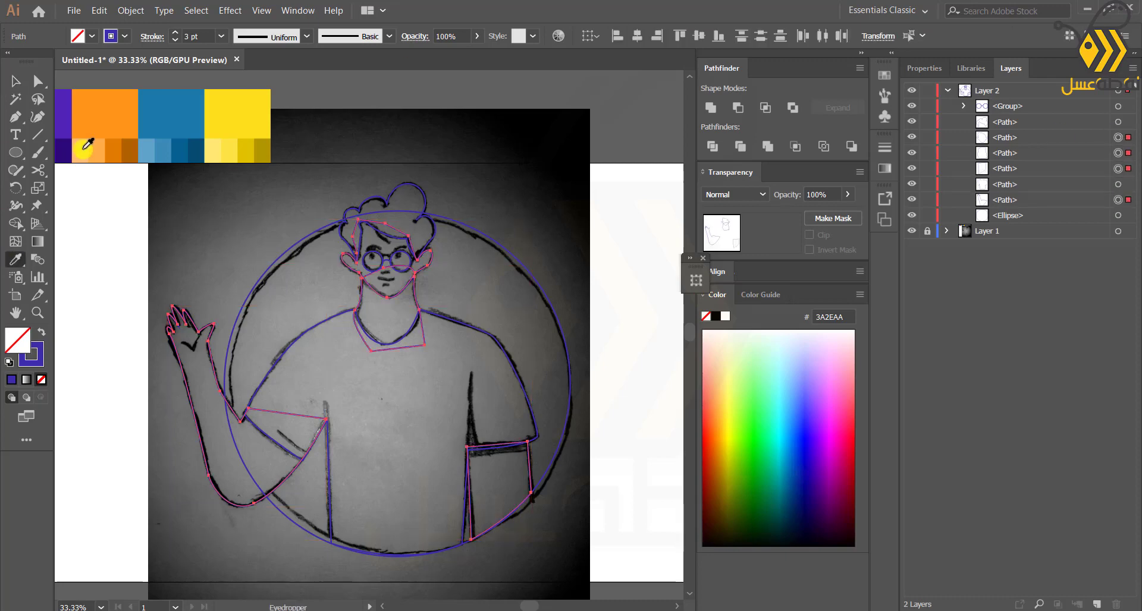
pyautogui.click(87, 148)
pyautogui.click(112, 153)
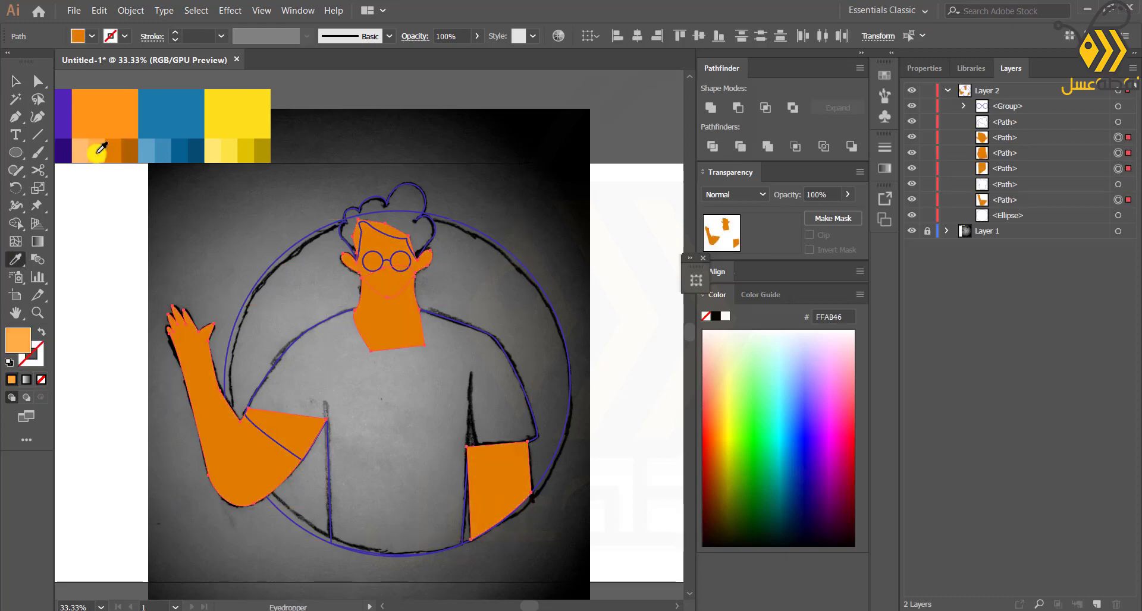
pyautogui.click(97, 152)
pyautogui.click(104, 122)
pyautogui.click(90, 153)
pyautogui.click(81, 153)
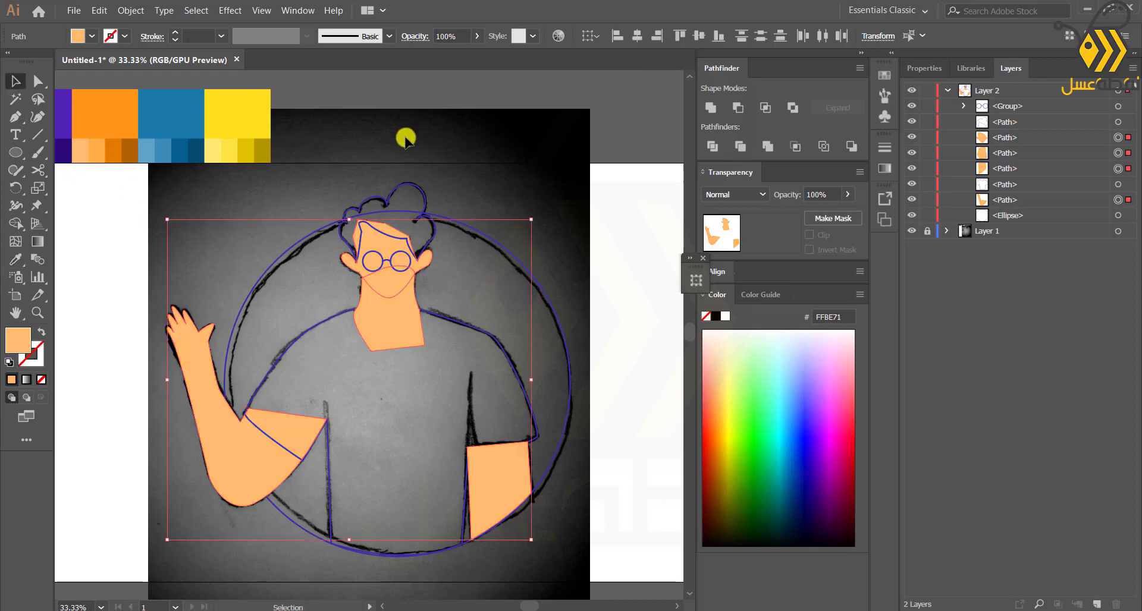
# Fill the hair shape with the dark purple palette swatch 2C0A79 and deselect it.
pyautogui.keyDown('ctrl'); pyautogui.click(395, 194); pyautogui.keyUp('ctrl')
pyautogui.click(63, 146)
pyautogui.press('v')
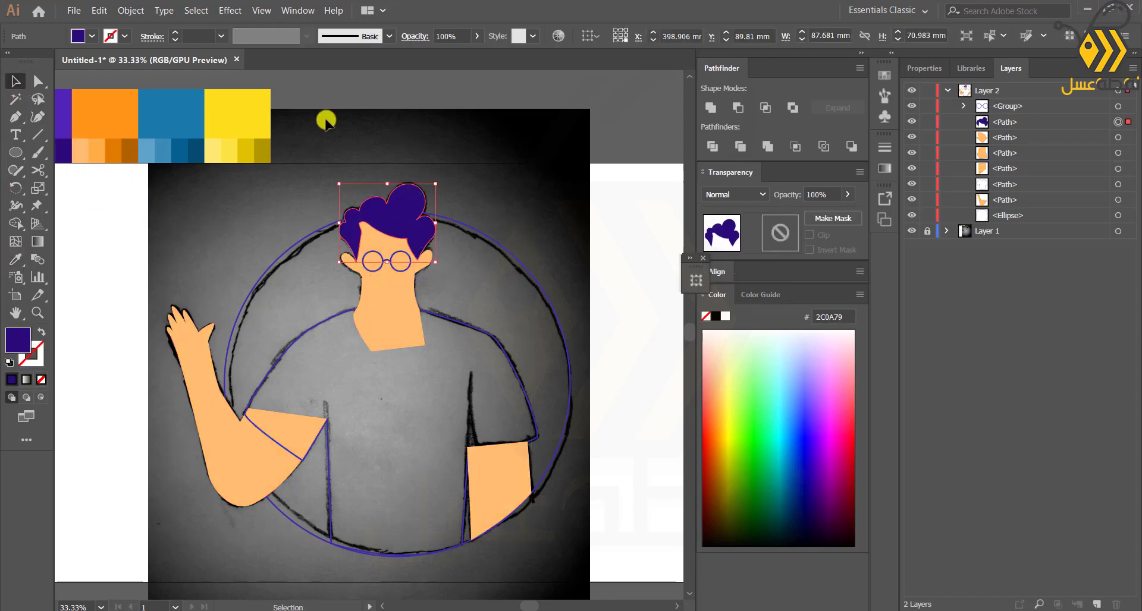
pyautogui.click(326, 120)
# Fill the T-shirt with the light blue palette swatch 5FA4CA and move its path above the neck and forearm in the layer order.
pyautogui.click(491, 353)
pyautogui.press('i')
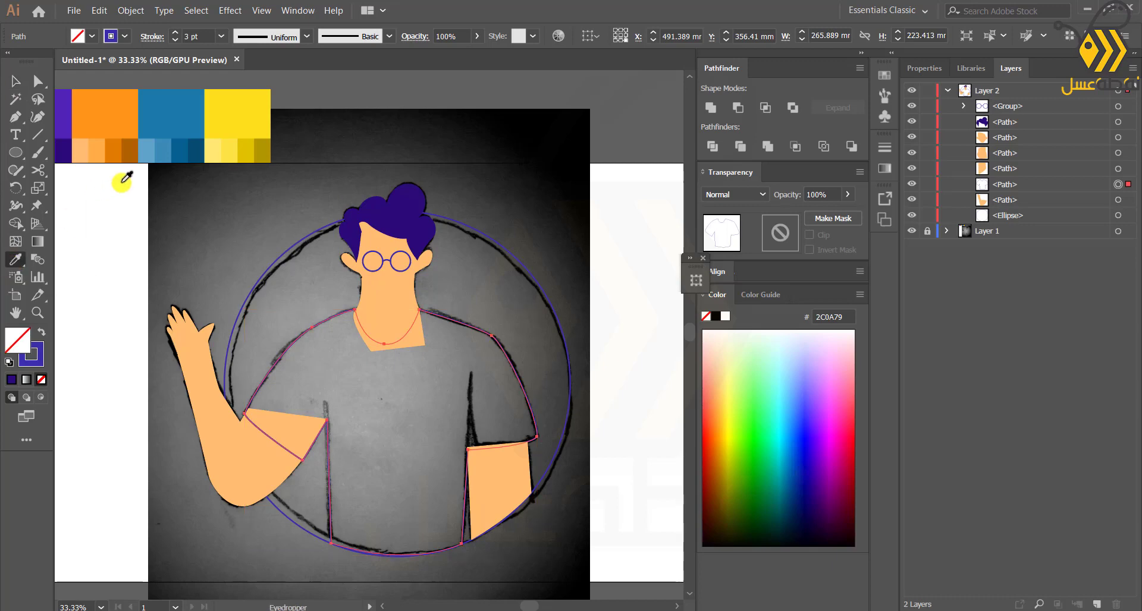
pyautogui.click(153, 150)
pyautogui.moveTo(1014, 169)
pyautogui.mouseDown()
pyautogui.moveTo(1012, 190)
pyautogui.moveTo(1005, 173)
pyautogui.mouseUp()
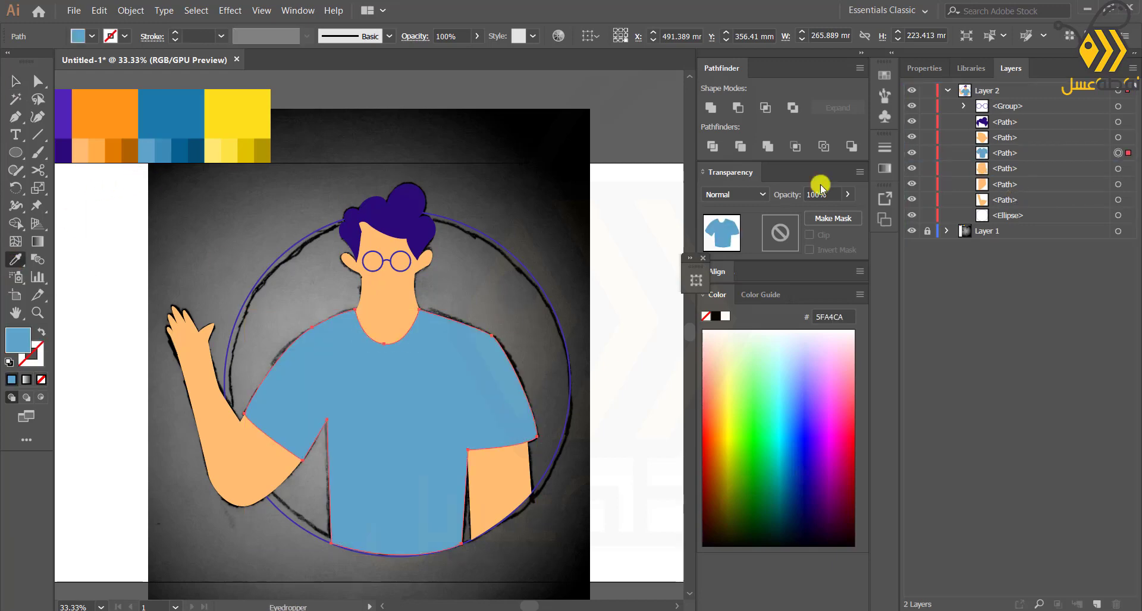
# Fill the large background ellipse with the light purple palette swatch 8869D1, without a stroke.
pyautogui.click(13, 84)
pyautogui.click(1118, 216)
pyautogui.scroll(-1, 145, 248)
pyautogui.scroll(-1, 145, 247)
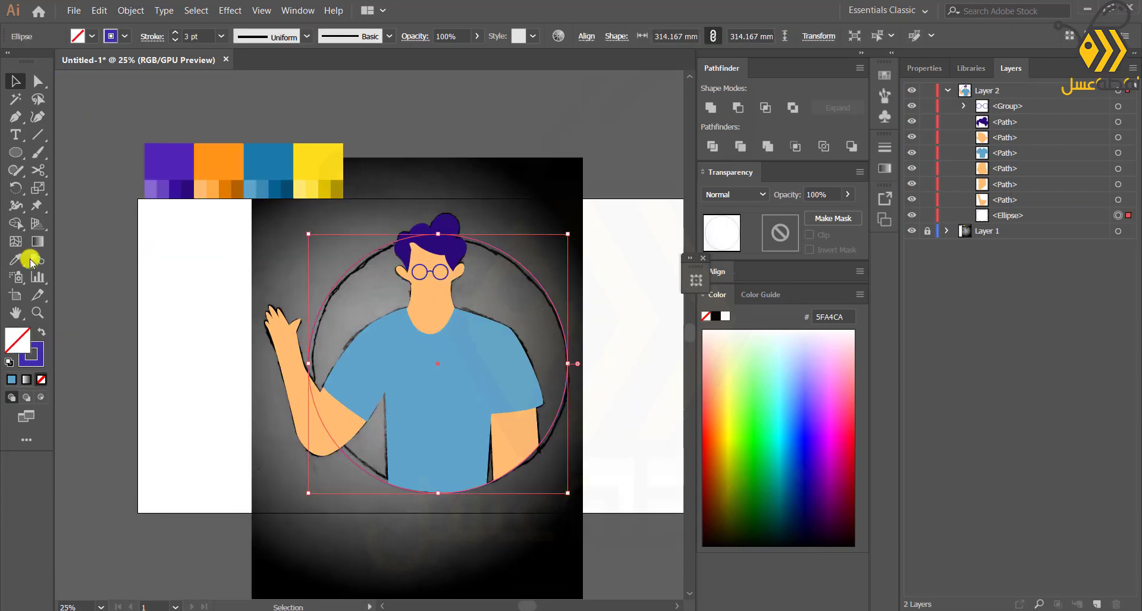
pyautogui.click(15, 261)
pyautogui.click(154, 191)
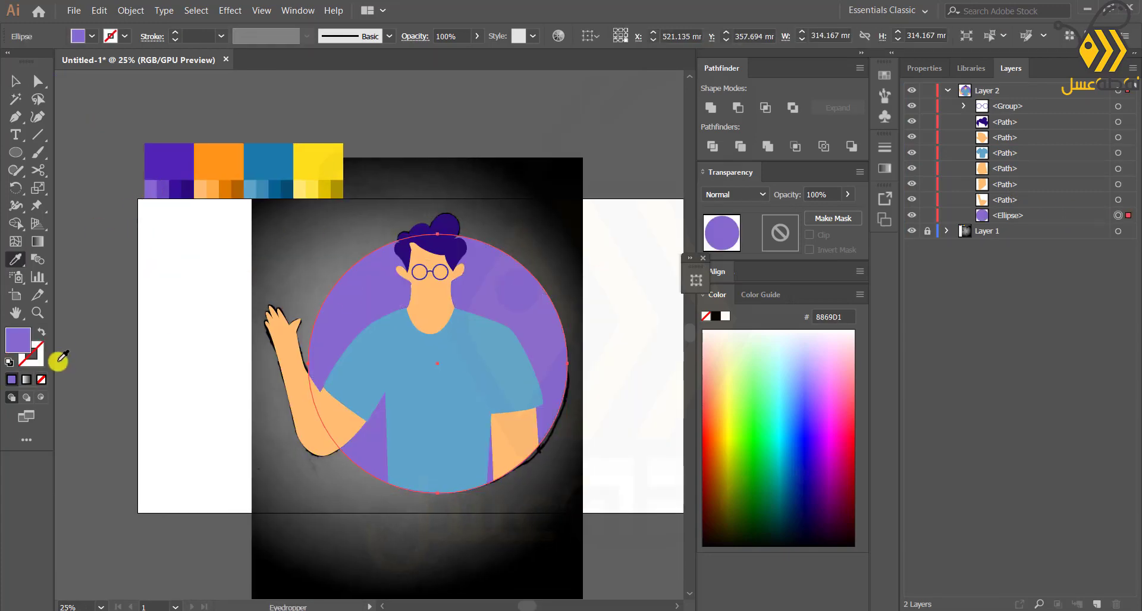
# Hide the scanned sketch's linked file in Layer 1, keeping the palette image visible.
pyautogui.press('v')
pyautogui.click(946, 231)
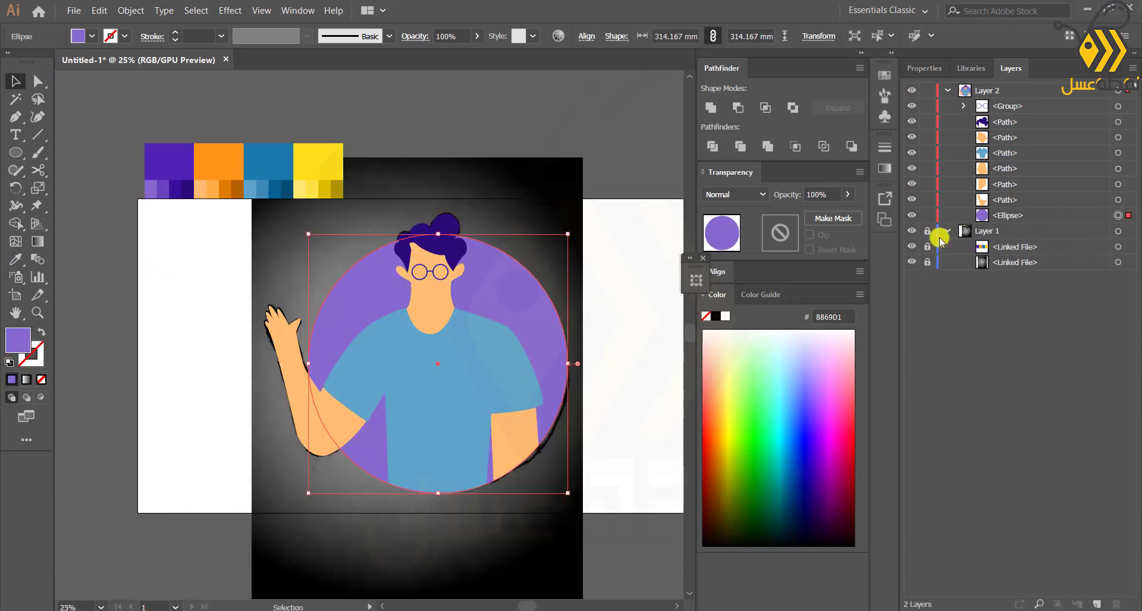
pyautogui.click(913, 264)
pyautogui.click(945, 230)
pyautogui.scroll(5, 461, 389)
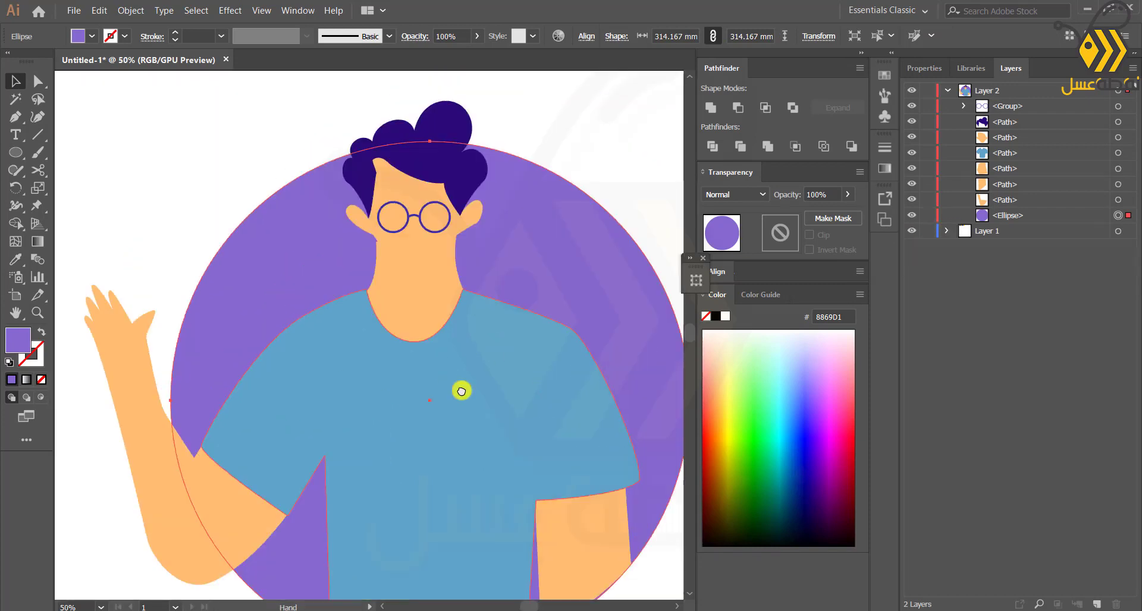
# Move the neck path's upper left anchor inward so its corner tucks in under the jaw.
pyautogui.click(373, 333)
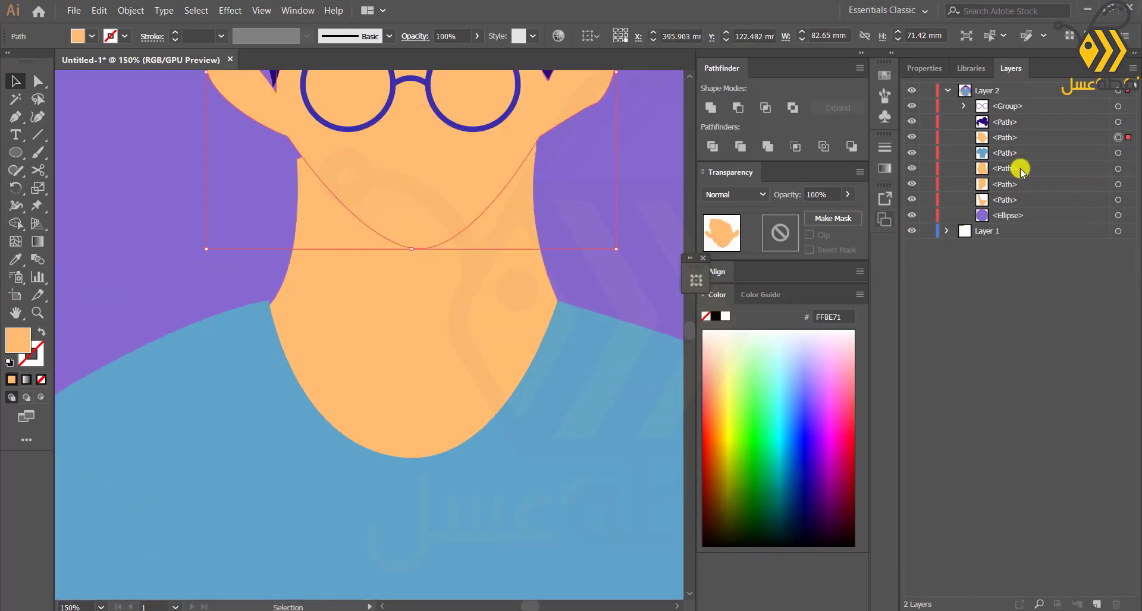
pyautogui.press('a')
pyautogui.moveTo(297, 160); pyautogui.dragTo(300, 153)
pyautogui.click(250, 173)
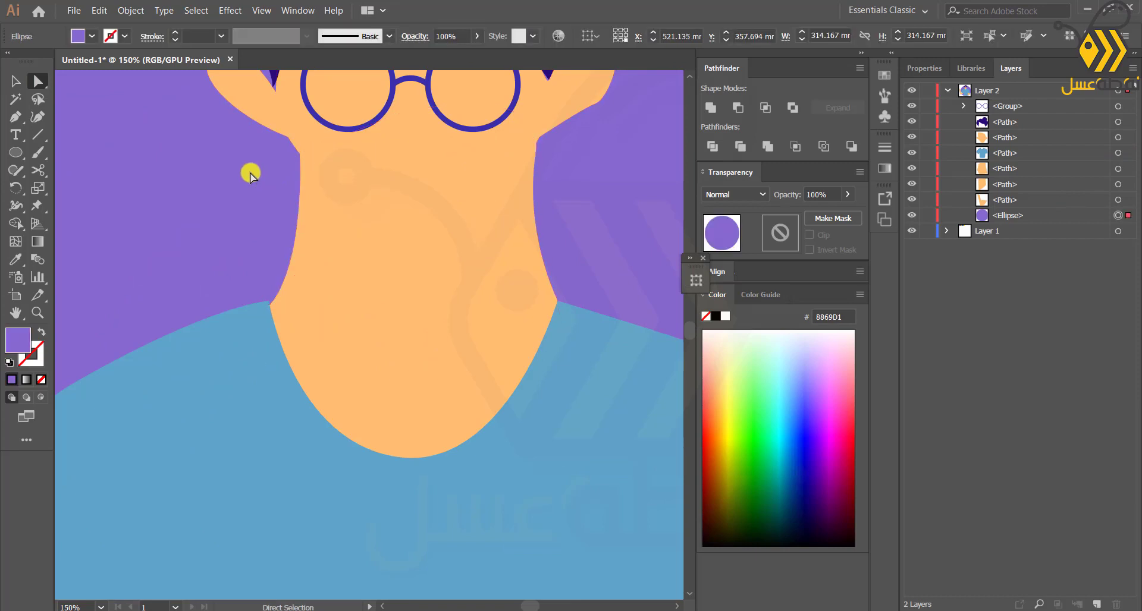
# Draw a curved shadow shape across the whole neck under the jaw and place its path directly below the face.
pyautogui.press('p')
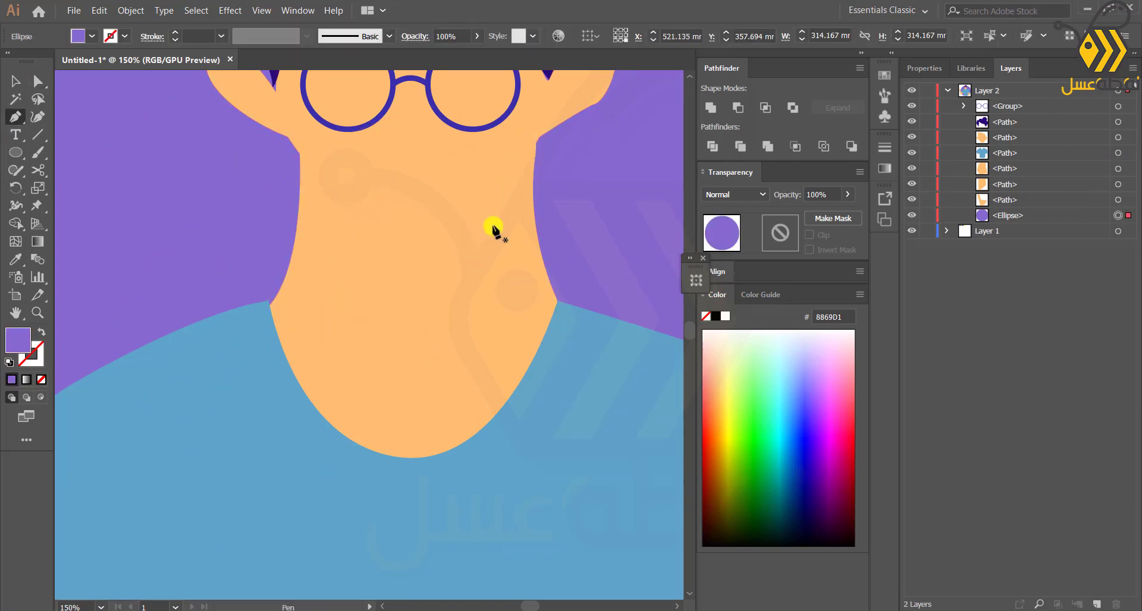
pyautogui.click(536, 142)
pyautogui.moveTo(291, 256); pyautogui.dragTo(149, 249)
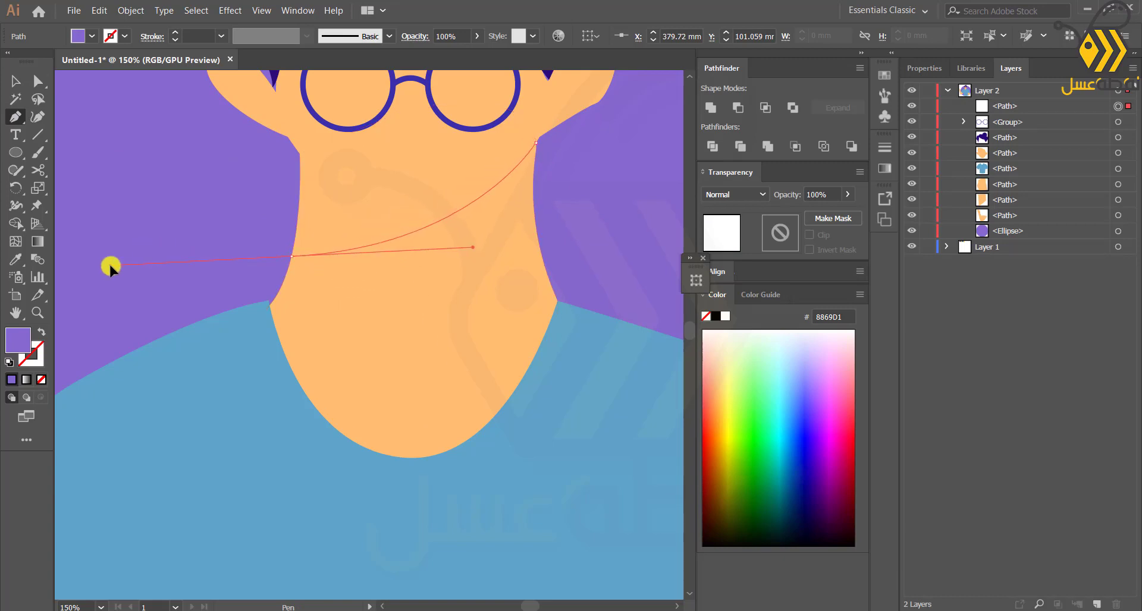
pyautogui.click(300, 154)
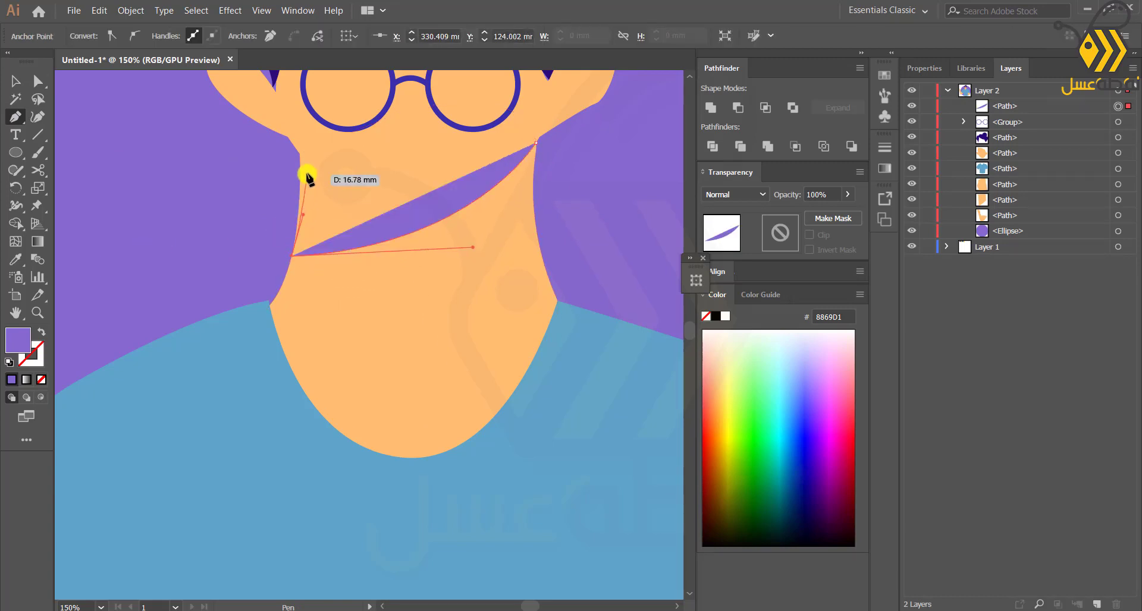
pyautogui.click(536, 143)
pyautogui.moveTo(1013, 110); pyautogui.dragTo(1006, 159)
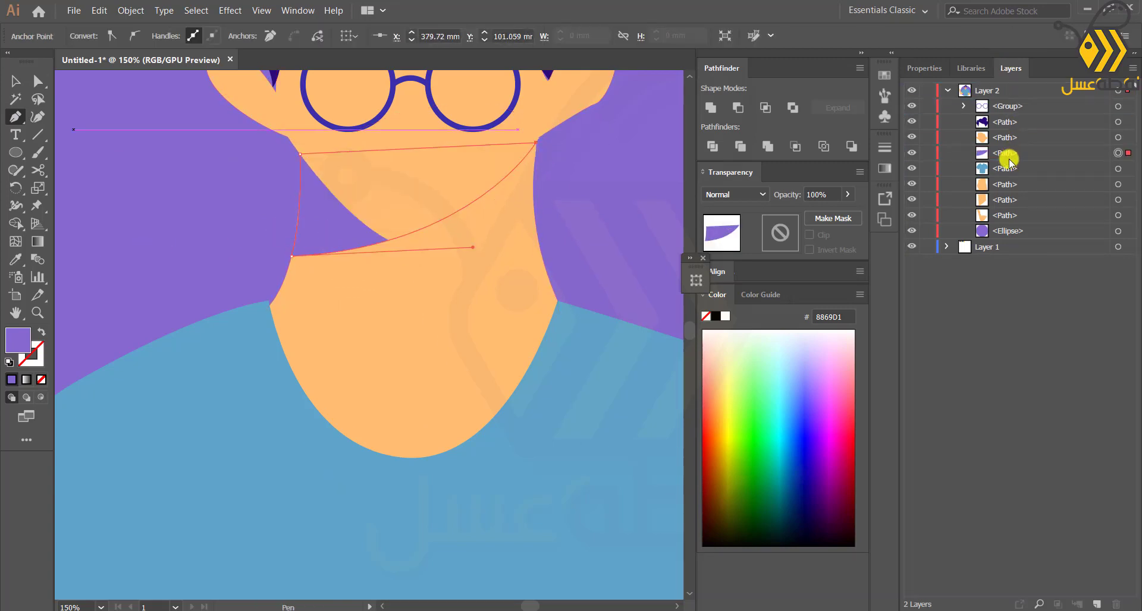
pyautogui.moveTo(415, 233); pyautogui.dragTo(427, 271)
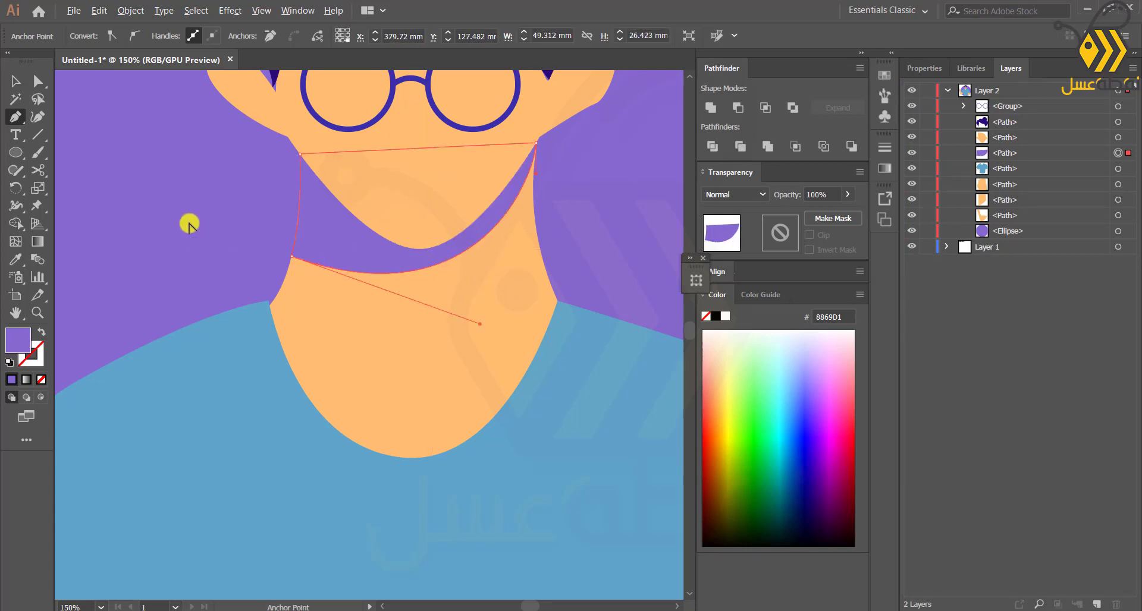
# Fill the neck shadow with the light orange palette swatch FFBE71.
pyautogui.hotkey('ctrl', '-')
pyautogui.hotkey('ctrl', '-')
pyautogui.hotkey('ctrl', '-')
pyautogui.click(16, 259)
pyautogui.click(88, 158)
pyautogui.click(111, 159)
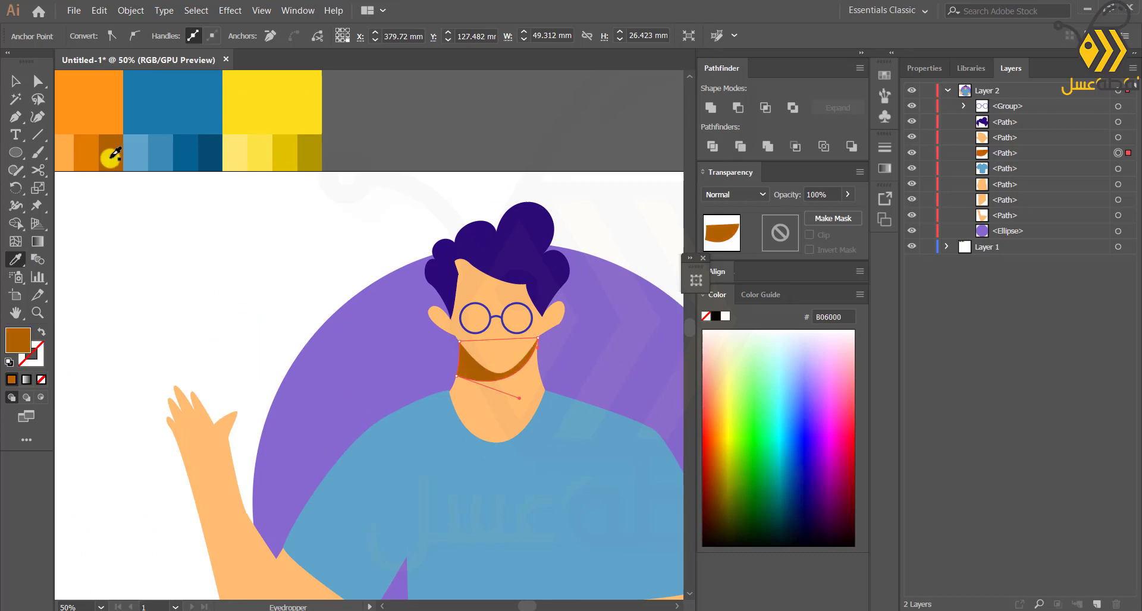
pyautogui.click(64, 157)
pyautogui.moveTo(178, 240); pyautogui.dragTo(264, 259)
pyautogui.click(128, 177)
# Darken the neck shadow's fill to the brownish orange CE985D by lowering its brightness, and deselect it.
pyautogui.doubleClick(18, 343)
pyautogui.click(473, 393)
pyautogui.click(446, 292)
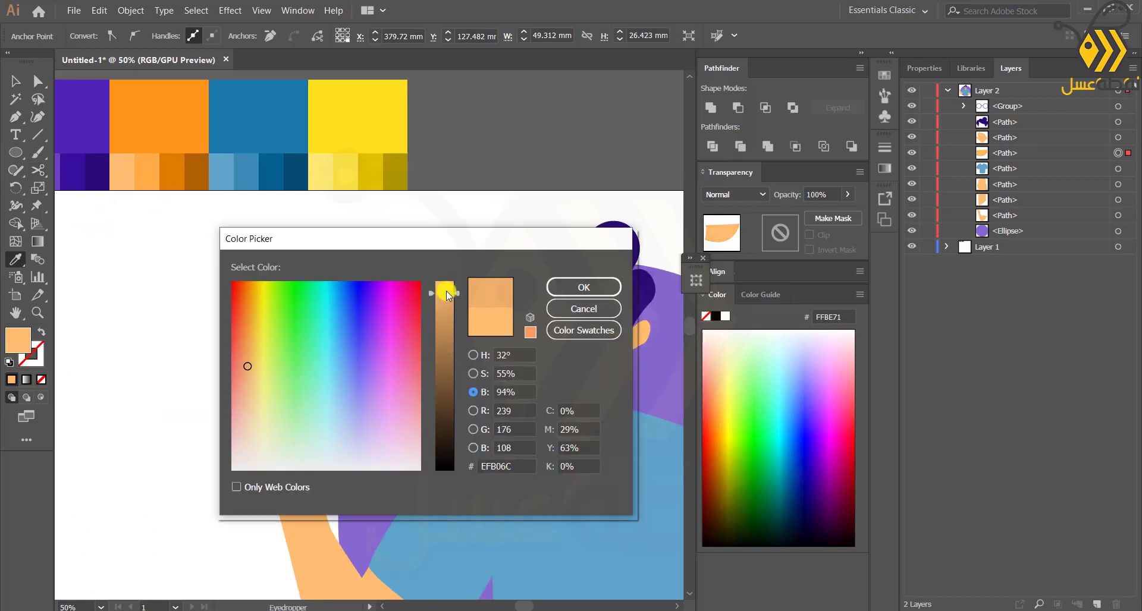
pyautogui.moveTo(447, 292); pyautogui.dragTo(447, 317)
pyautogui.click(583, 287)
pyautogui.press('v')
pyautogui.click(305, 364)
# Delete the shadow shape from the neck.
pyautogui.scroll(-1, 304, 364)
pyautogui.moveTo(492, 438); pyautogui.dragTo(385, 414)
pyautogui.scroll(3, 385, 413)
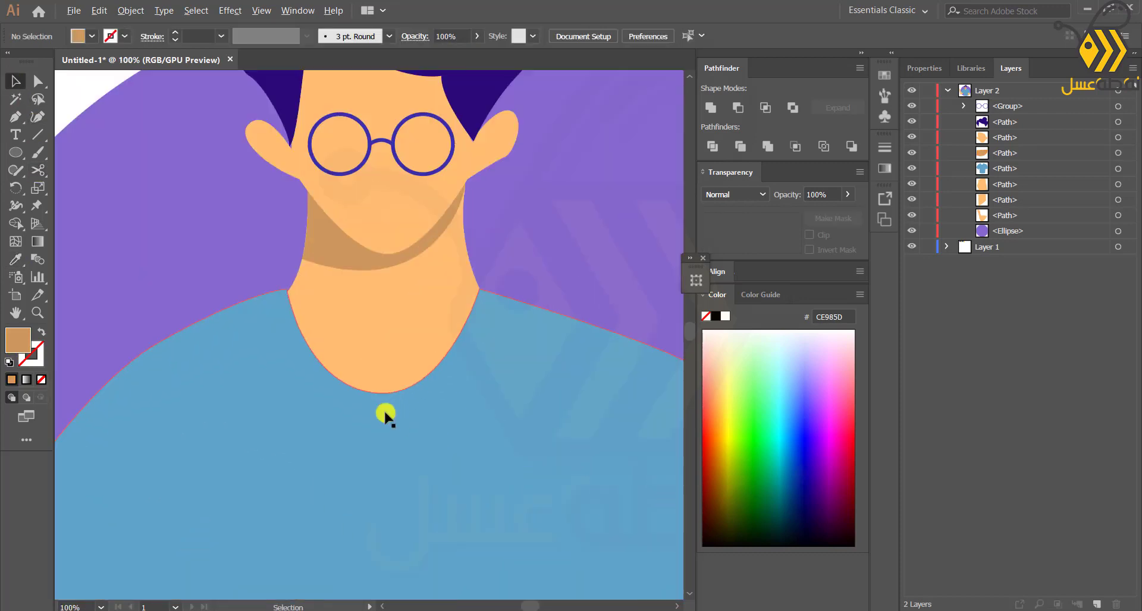
pyautogui.click(332, 260)
pyautogui.press('Delete')
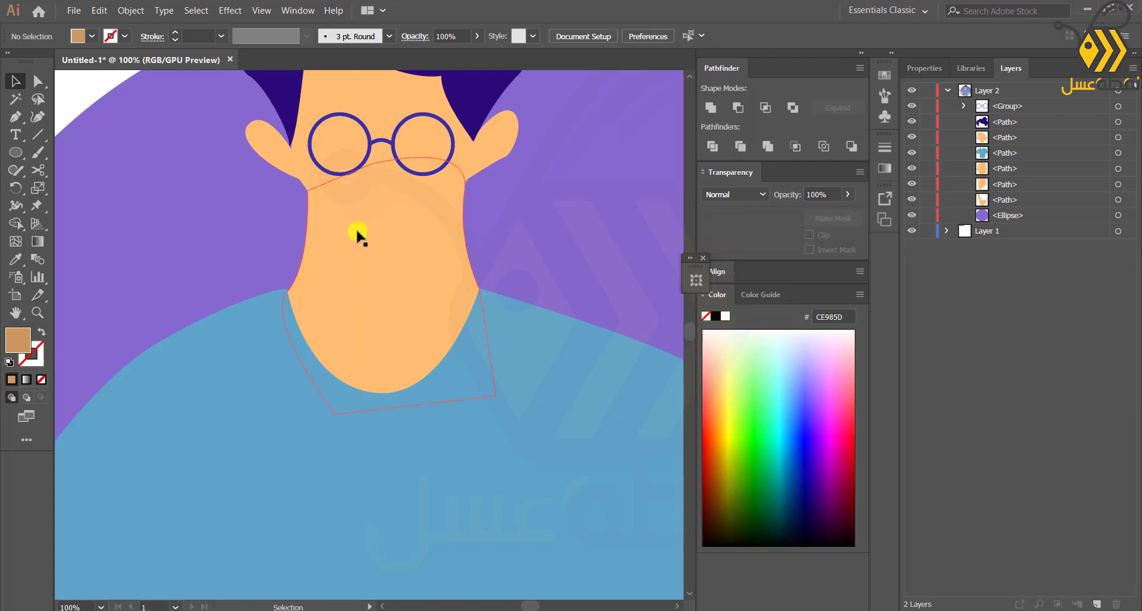
# Draw a narrower CE985D shadow from the chin up the right jaw edge and place its path directly below the face.
pyautogui.press('p')
pyautogui.click(343, 231)
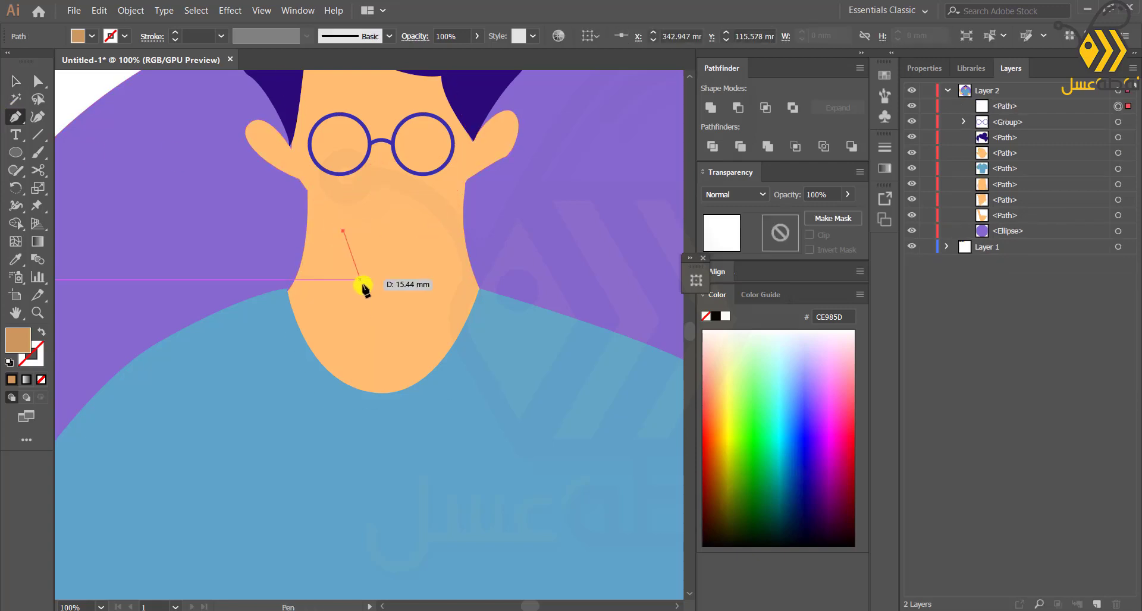
pyautogui.moveTo(463, 223); pyautogui.dragTo(483, 180)
pyautogui.moveTo(529, 140); pyautogui.dragTo(531, 145)
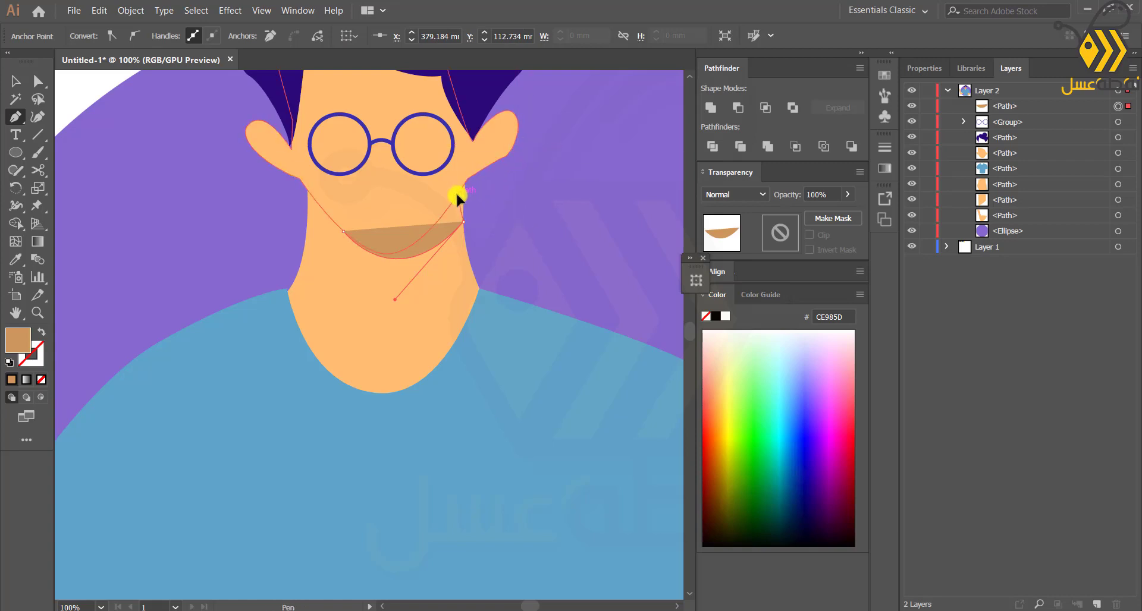
pyautogui.moveTo(457, 193); pyautogui.dragTo(469, 173)
pyautogui.hotkey('ctrl', 'z')
pyautogui.click(467, 178)
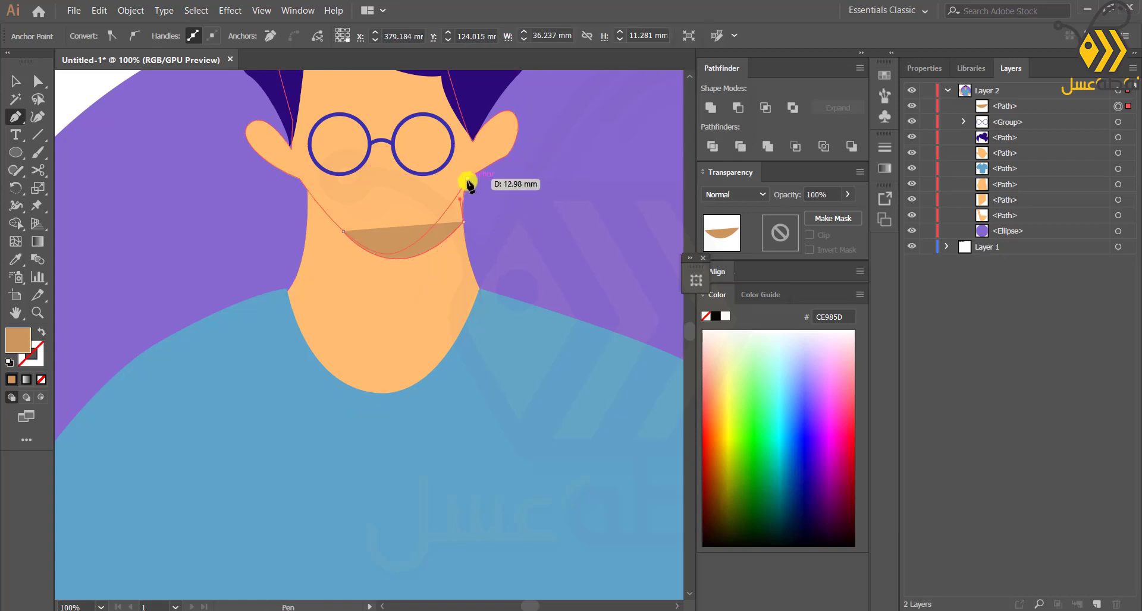
pyautogui.click(343, 231)
pyautogui.moveTo(993, 158); pyautogui.dragTo(994, 159)
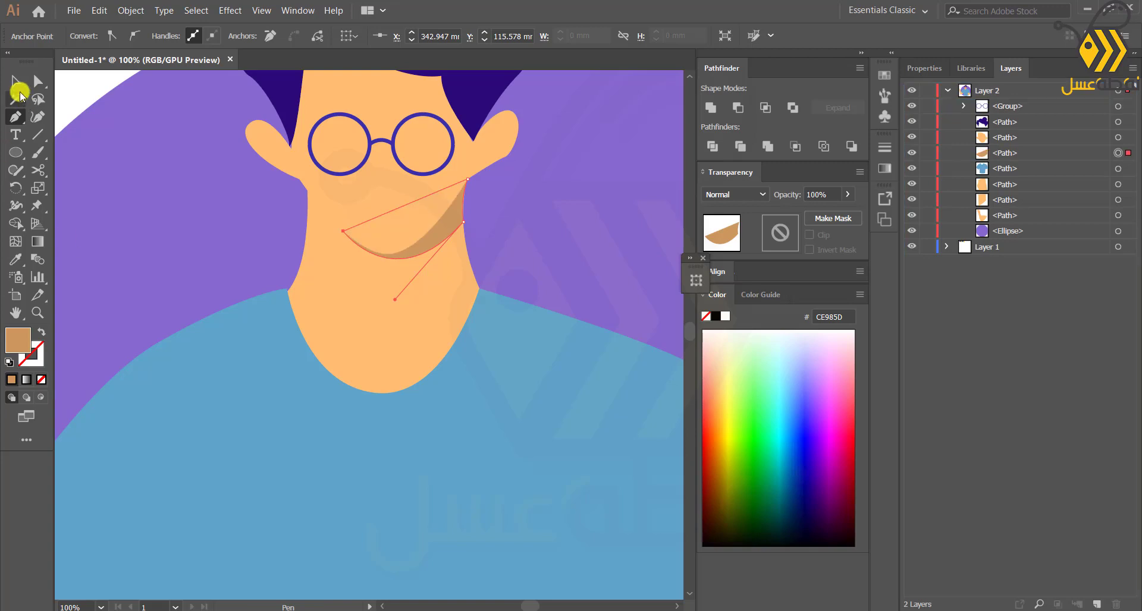
pyautogui.click(16, 83)
pyautogui.click(86, 95)
# Move the hair's left sideburn tip down to the notch where the ear meets the face.
pyautogui.scroll(-2, 329, 261)
pyautogui.scroll(2, 346, 261)
pyautogui.scroll(1, 438, 184)
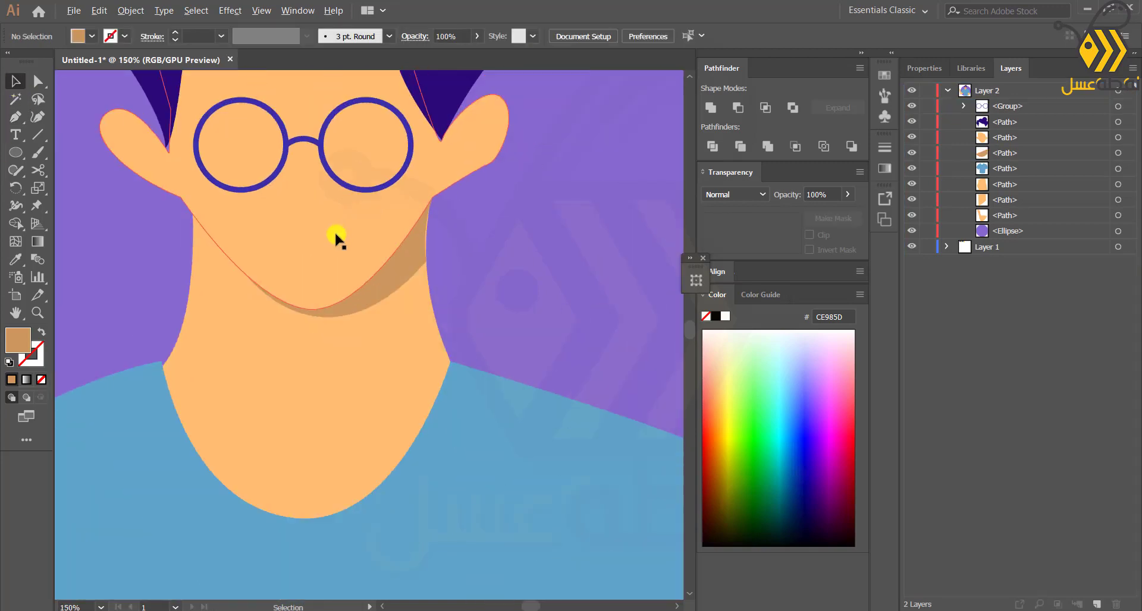
pyautogui.moveTo(182, 181); pyautogui.dragTo(350, 272)
pyautogui.scroll(2, 342, 265)
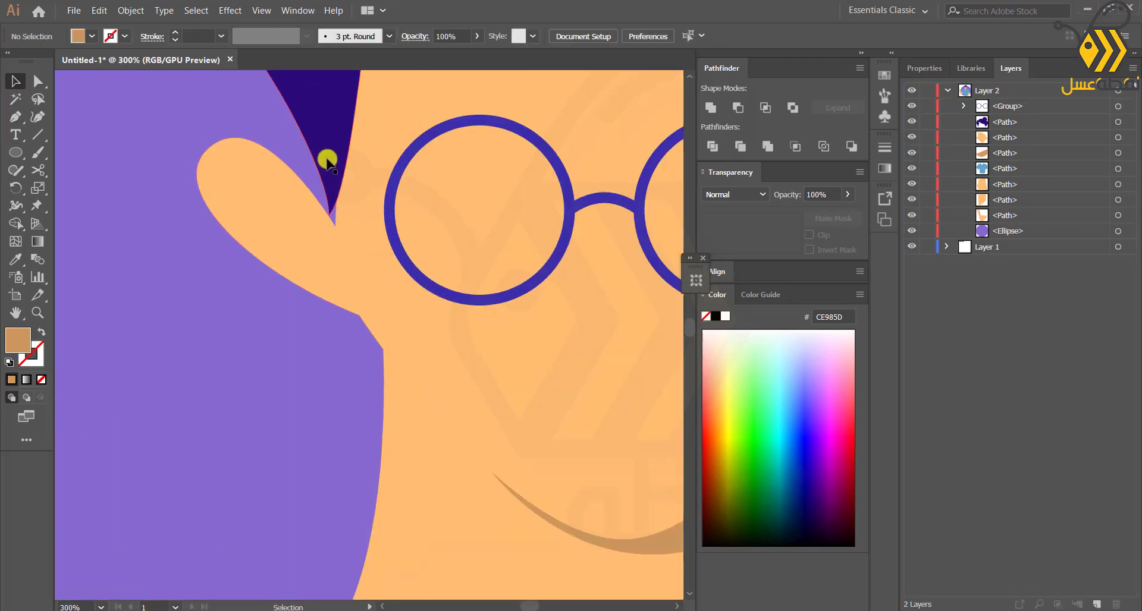
pyautogui.press('a')
pyautogui.click(327, 163)
pyautogui.click(330, 216)
pyautogui.moveTo(330, 218); pyautogui.dragTo(336, 228)
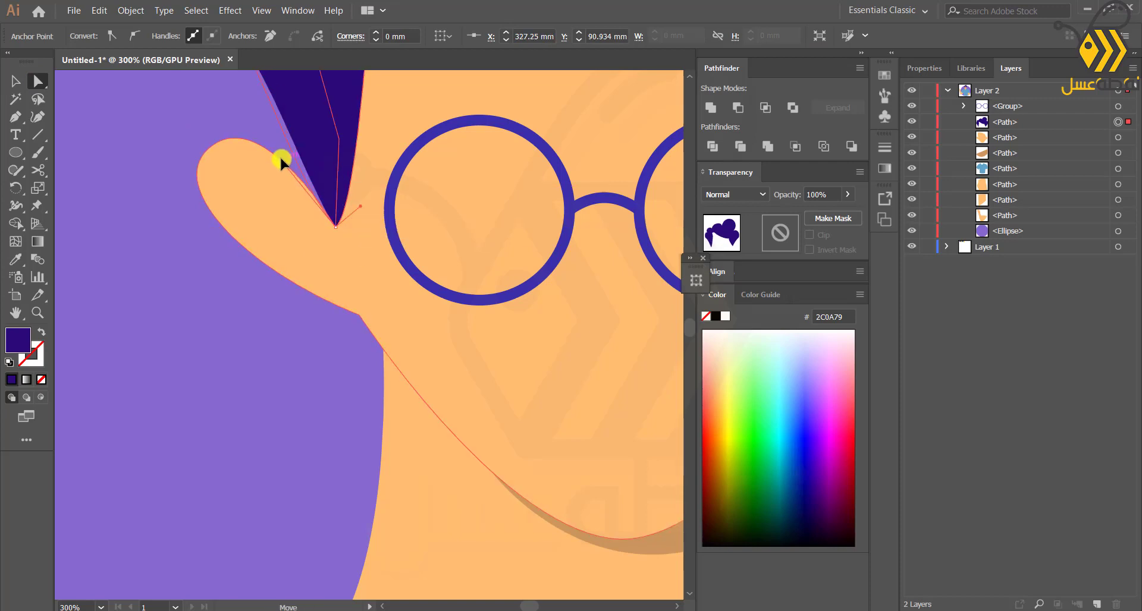
# Adjust the hair's right sideburn tip to close the gap at the ear, and deselect the hair.
pyautogui.scroll(-3, 191, 237)
pyautogui.scroll(2, 400, 272)
pyautogui.scroll(2, 356, 251)
pyautogui.moveTo(356, 251); pyautogui.dragTo(352, 256)
pyautogui.moveTo(456, 121); pyautogui.dragTo(458, 123)
pyautogui.scroll(-6, 359, 238)
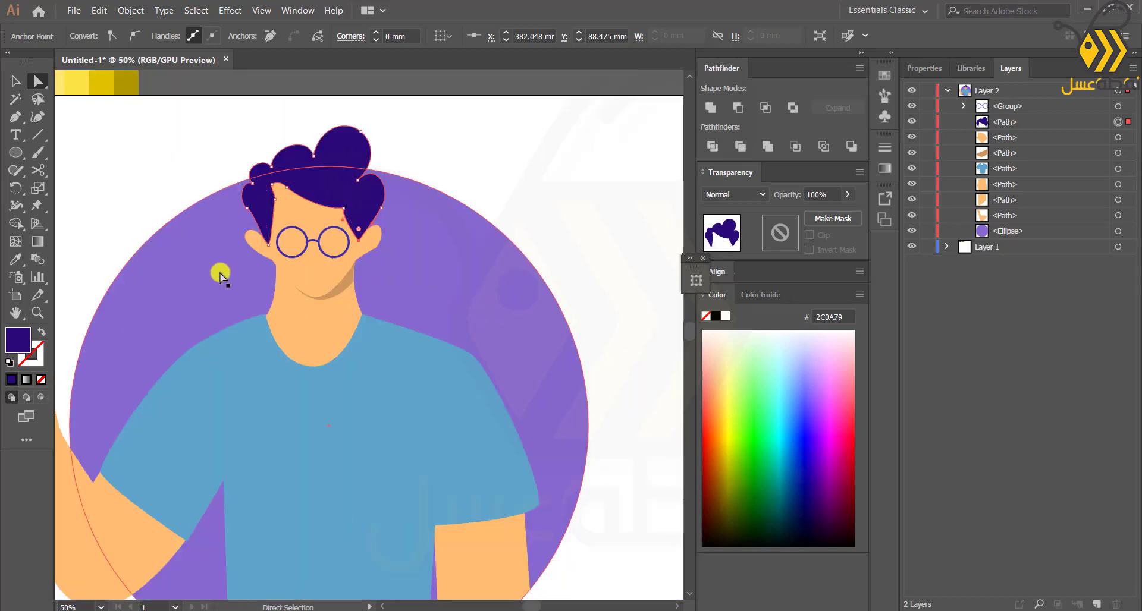
pyautogui.moveTo(220, 273); pyautogui.dragTo(344, 246)
pyautogui.click(169, 198)
# Draw a small curved nose line below the glasses' bridge with a 2C0A79 stroke and no fill.
pyautogui.scroll(2, 429, 249)
pyautogui.scroll(-2, 433, 249)
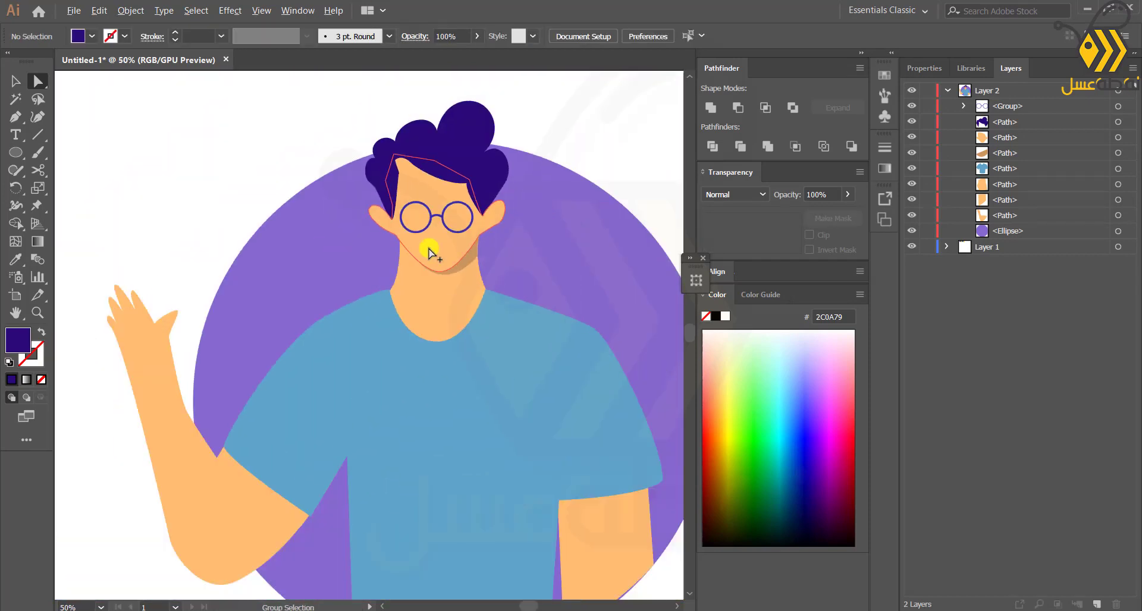
pyautogui.moveTo(433, 400); pyautogui.dragTo(428, 495)
pyautogui.scroll(2, 443, 364)
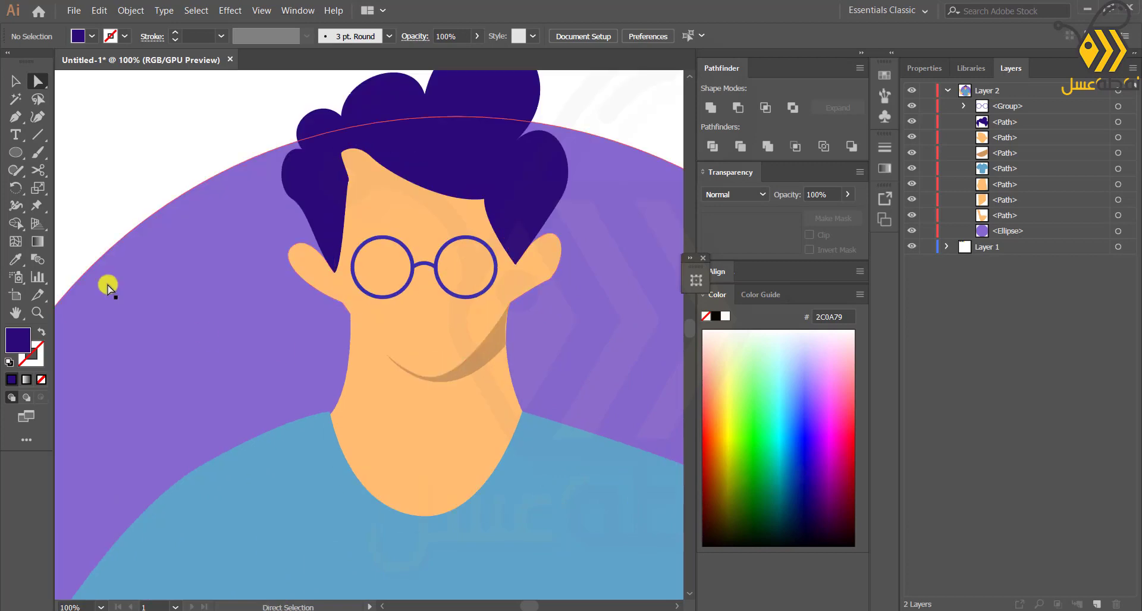
pyautogui.click(9, 119)
pyautogui.scroll(2, 433, 312)
pyautogui.click(438, 281)
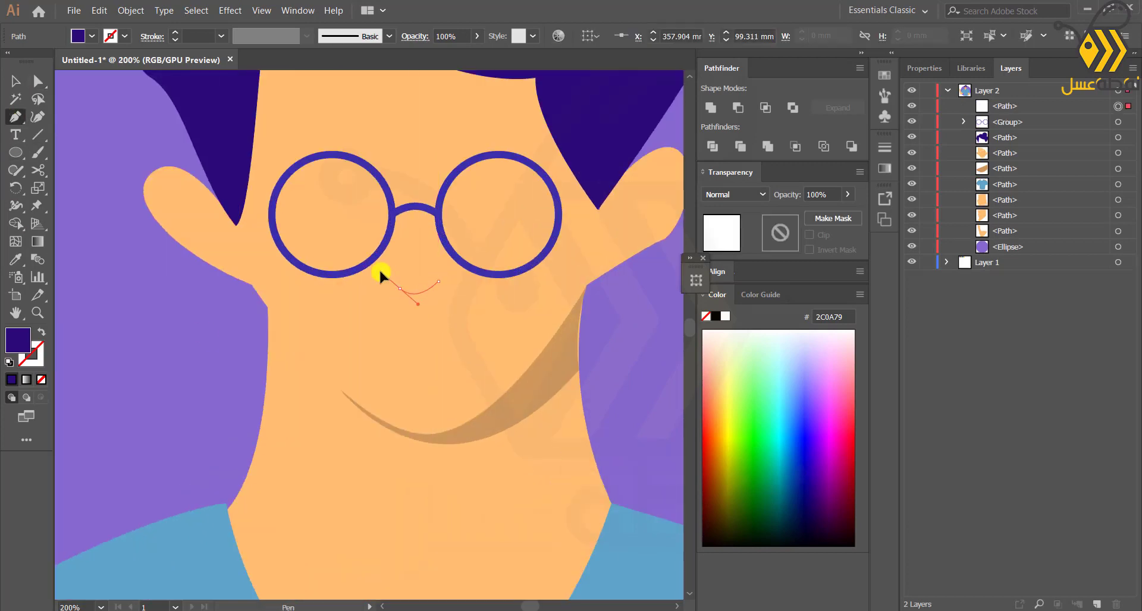
pyautogui.moveTo(398, 288); pyautogui.dragTo(375, 268)
pyautogui.click(43, 327)
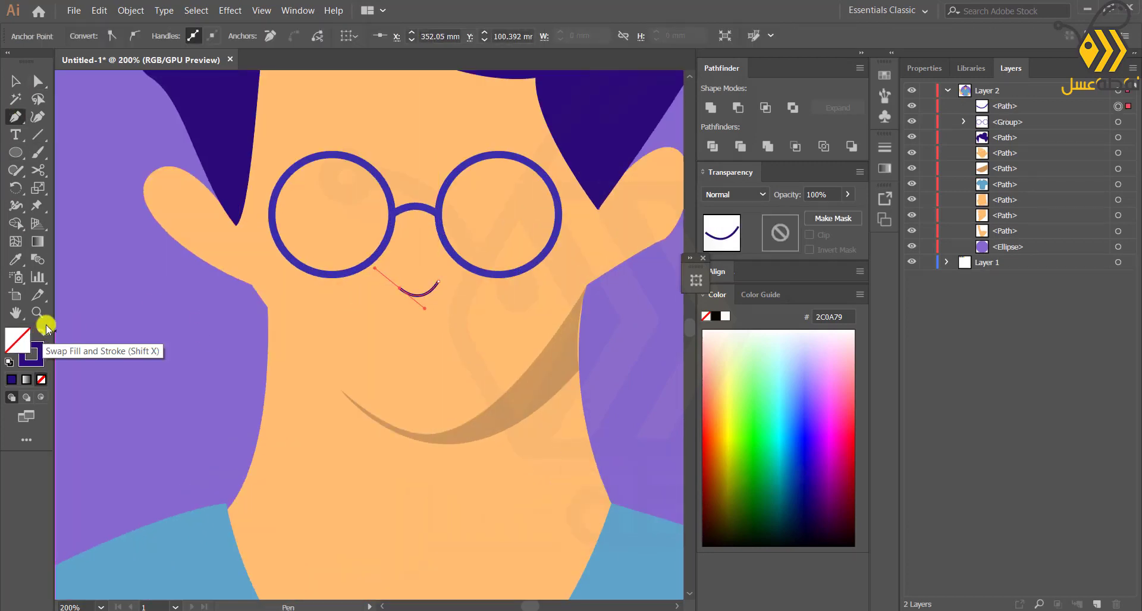
pyautogui.press('v')
pyautogui.click(89, 158)
# Raise the nose line slightly, tilt it and scale it down to about 4.9 mm wide.
pyautogui.click(419, 294)
pyautogui.moveTo(423, 293); pyautogui.dragTo(423, 290)
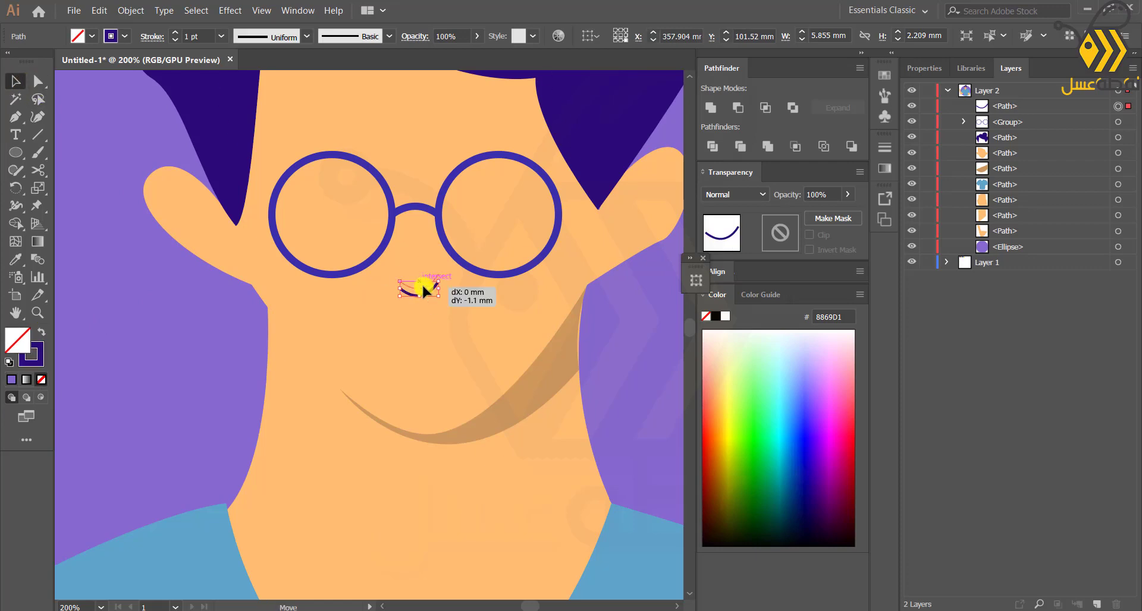
pyautogui.scroll(2, 421, 281)
pyautogui.moveTo(370, 251); pyautogui.dragTo(373, 246)
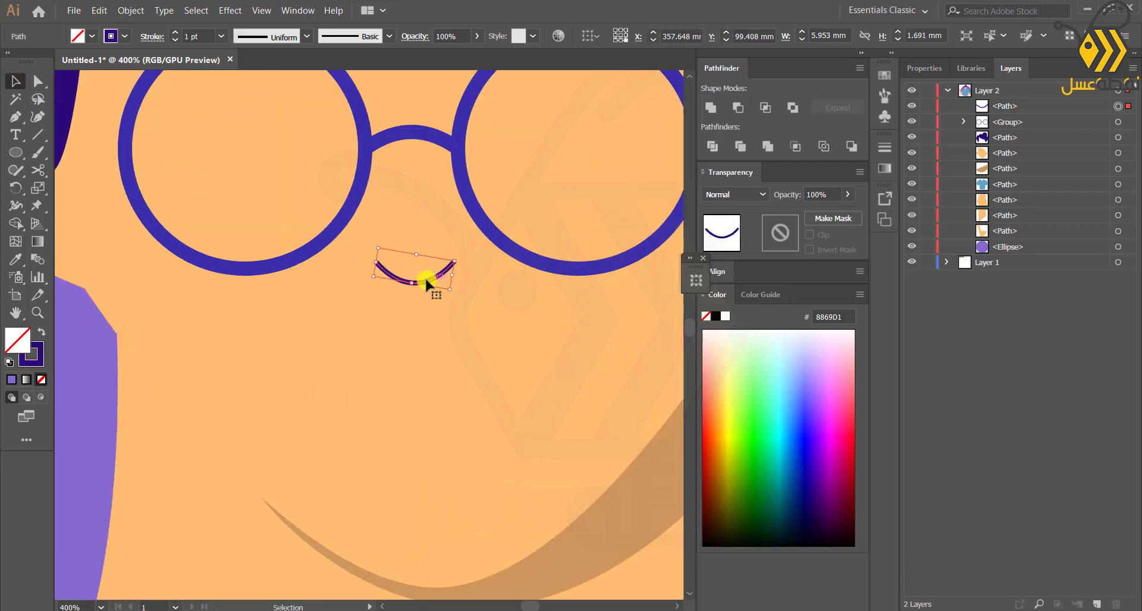
pyautogui.moveTo(425, 283); pyautogui.dragTo(438, 304)
pyautogui.scroll(-2, 433, 333)
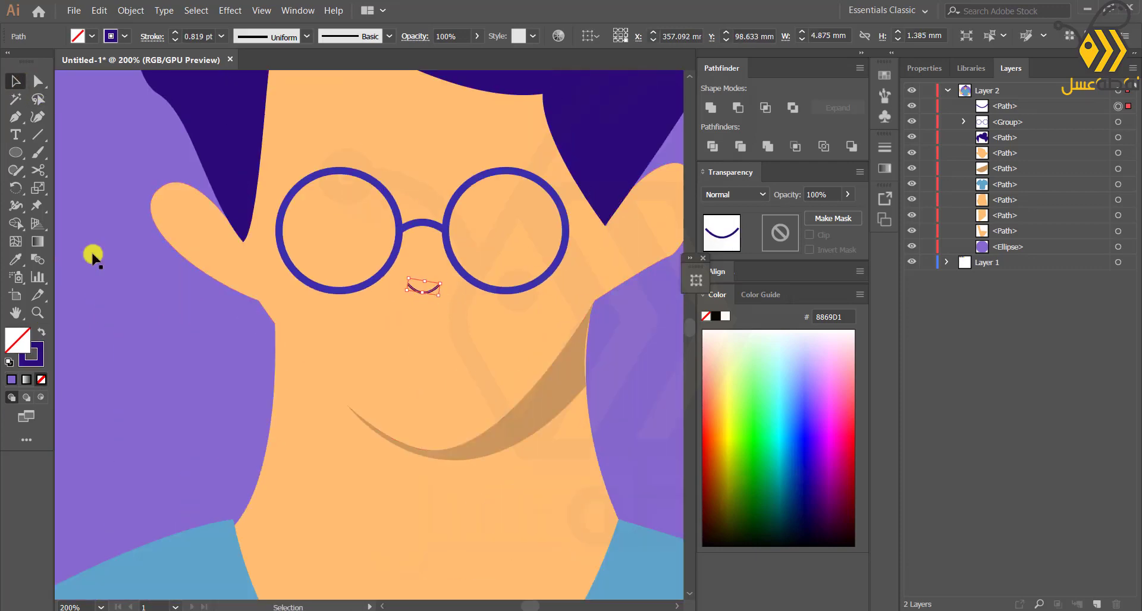
# Draw a smiling mouth curve below the nose and rotate it so its ends sit nearly level.
pyautogui.click(16, 119)
pyautogui.moveTo(361, 331); pyautogui.dragTo(363, 343)
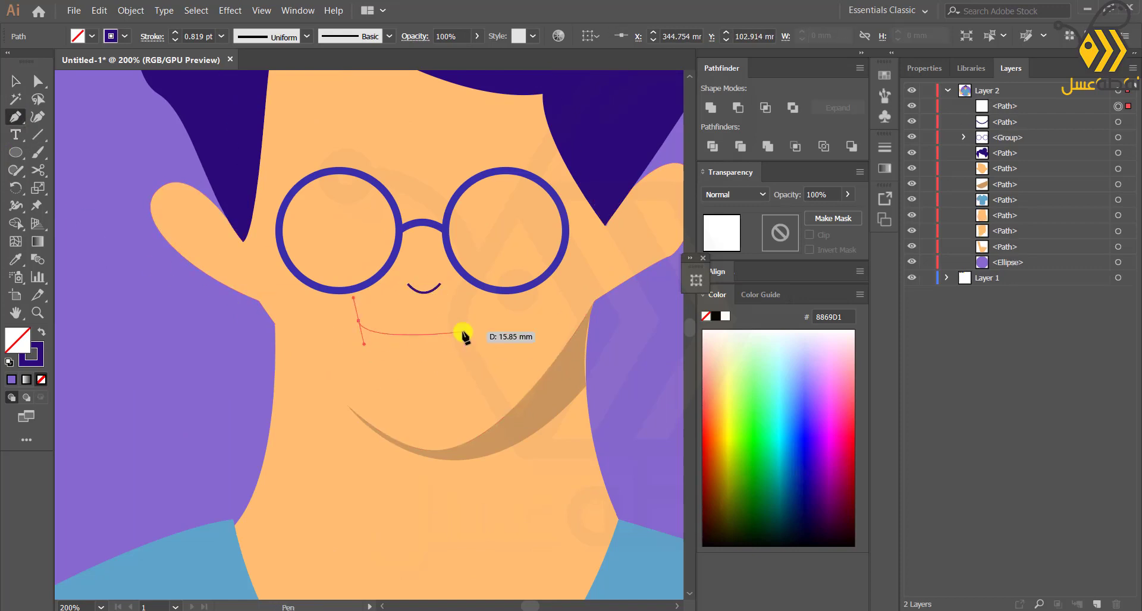
pyautogui.moveTo(488, 313); pyautogui.dragTo(498, 297)
pyautogui.press('v')
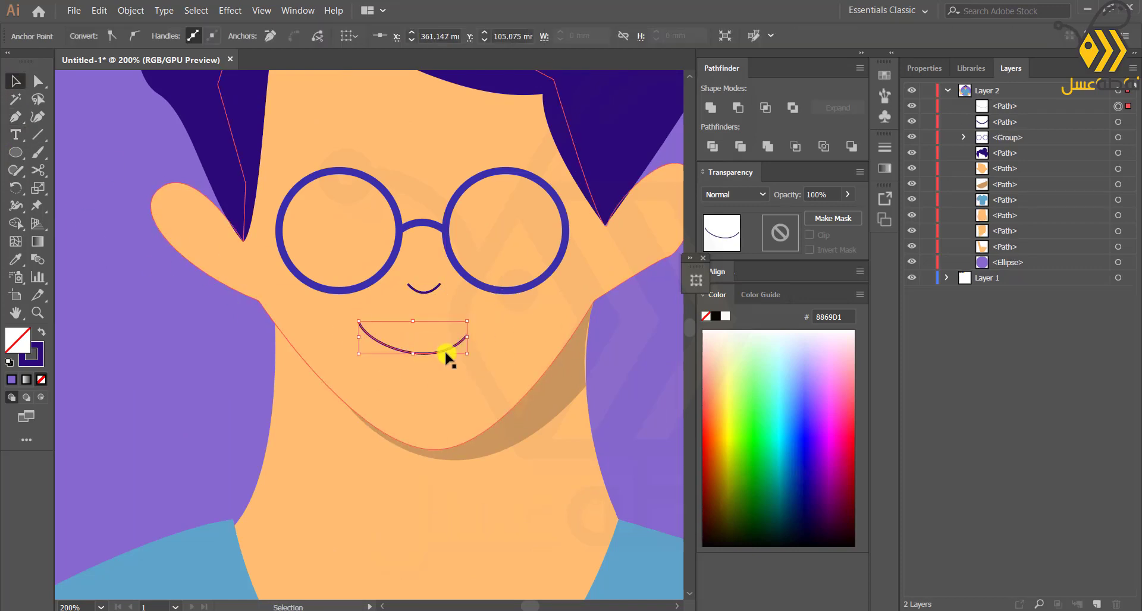
pyautogui.moveTo(445, 348); pyautogui.dragTo(479, 306)
pyautogui.click(123, 338)
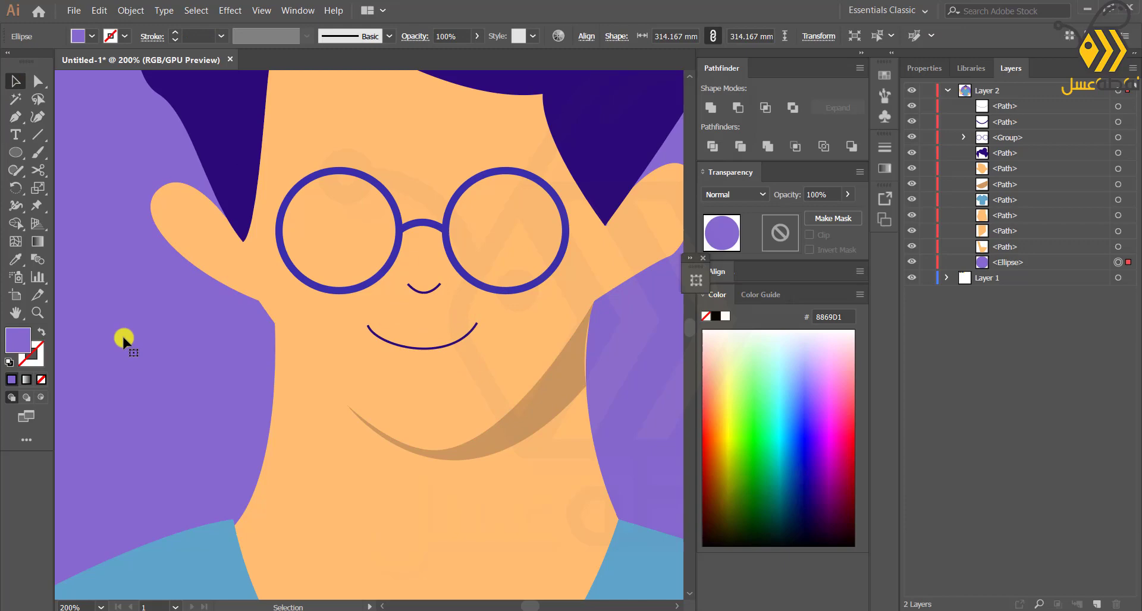
# Apply the glasses' 3 pt purple stroke to both the mouth and the nose lines.
pyautogui.click(430, 349)
pyautogui.press('i')
pyautogui.click(302, 278)
pyautogui.press('v')
pyautogui.click(191, 290)
pyautogui.click(415, 290)
pyautogui.press('i')
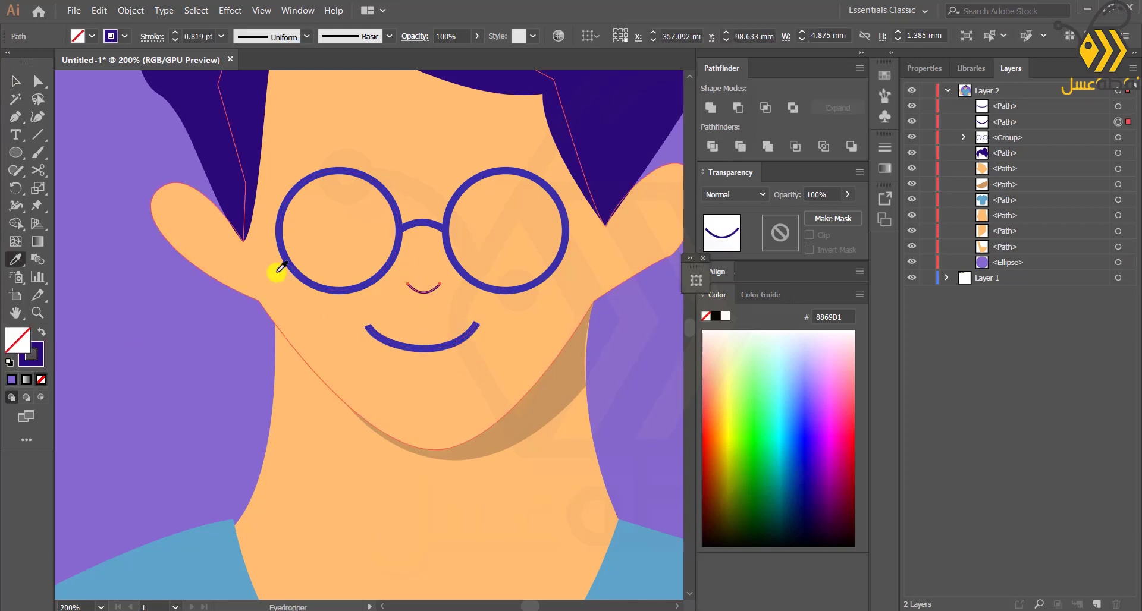
pyautogui.click(286, 265)
pyautogui.press('v')
pyautogui.click(185, 315)
# Shift the mouth line slightly sideways so it sits more centrally beneath the nose.
pyautogui.scroll(-1, 230, 359)
pyautogui.scroll(2, 402, 296)
pyautogui.doubleClick(347, 408)
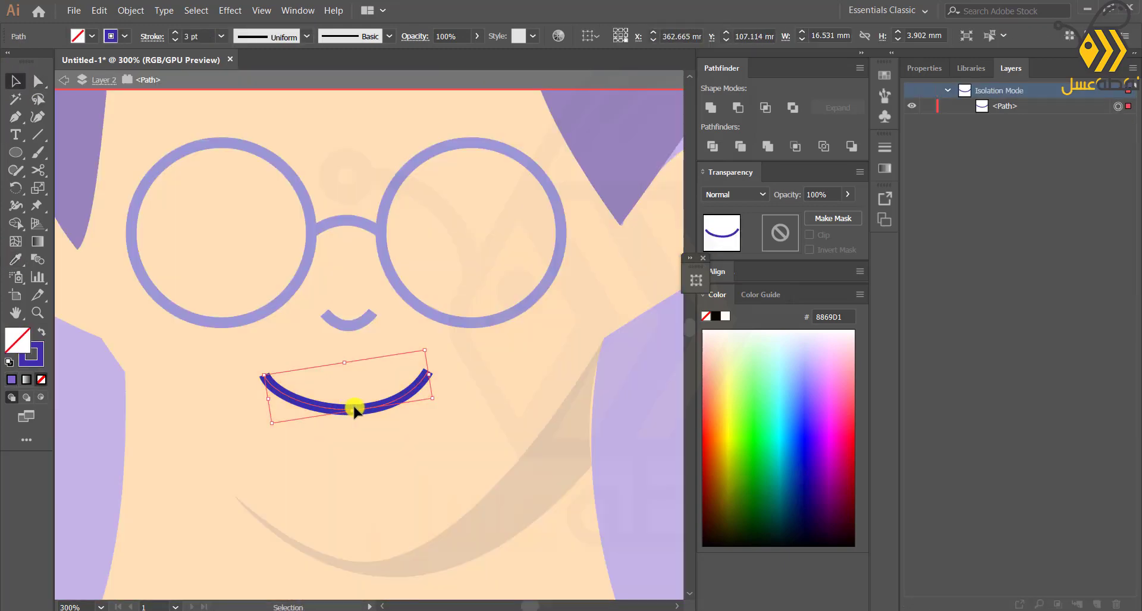
pyautogui.moveTo(361, 409); pyautogui.dragTo(368, 408)
pyautogui.click(324, 434)
pyautogui.scroll(-2, 324, 434)
pyautogui.click(63, 81)
pyautogui.scroll(1, 163, 371)
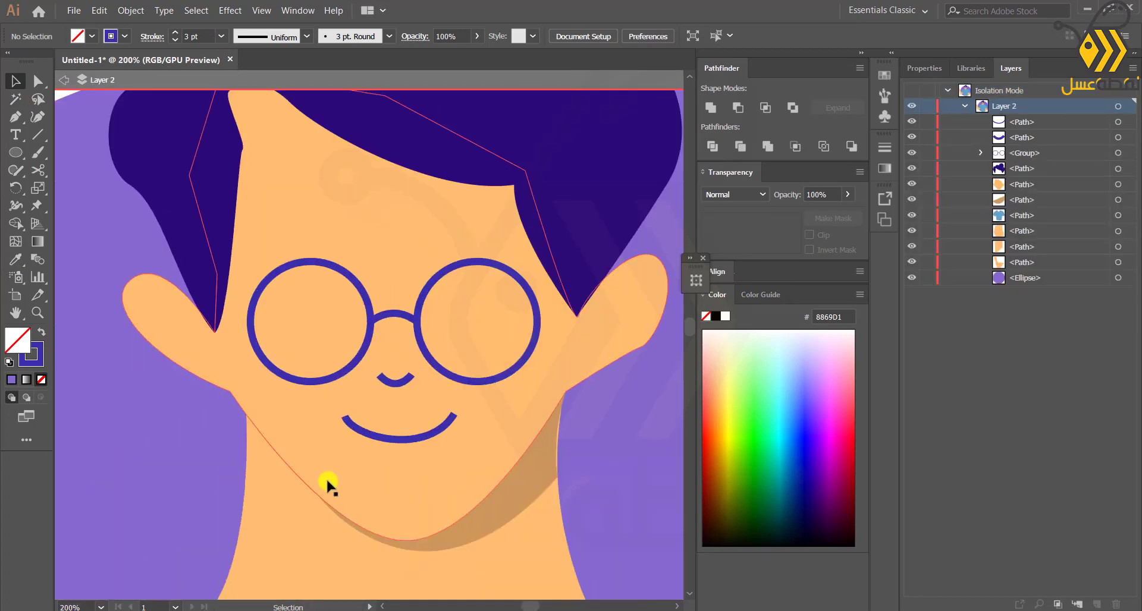
# Draw a short horizontal chin line below the mouth with the same purple stroke and no fill.
pyautogui.click(16, 122)
pyautogui.click(393, 472)
pyautogui.click(416, 472)
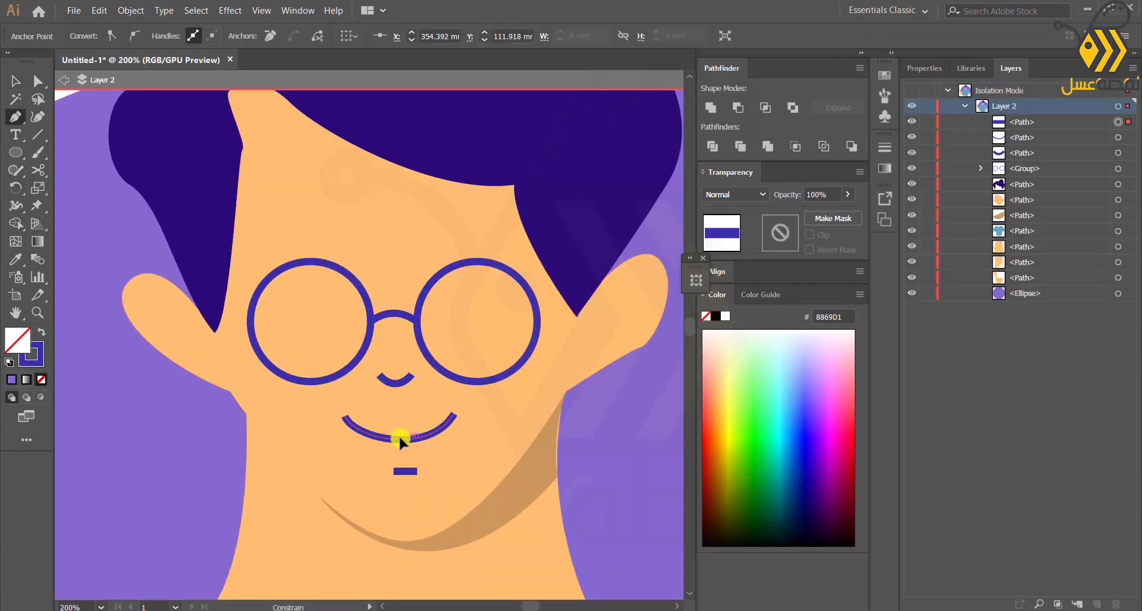
pyautogui.hotkey('ctrl', 'z')
# Align the nose, mouth and chin lines to a common horizontal center.
pyautogui.press('v')
pyautogui.click(395, 384)
pyautogui.keyDown('shift'); pyautogui.click(400, 439); pyautogui.keyUp('shift')
pyautogui.keyDown('shift'); pyautogui.click(404, 472); pyautogui.keyUp('shift')
pyautogui.click(639, 33)
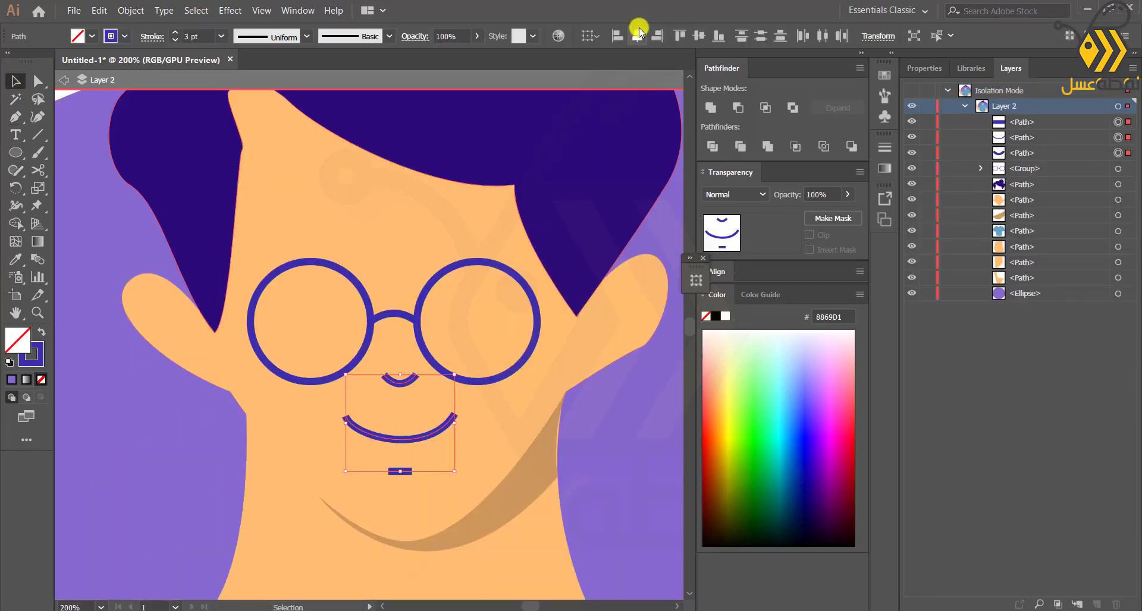
pyautogui.click(115, 458)
# Recolor the nose, mouth and chin lines with the palette's dark orange B06000 as stroke and no fill.
pyautogui.scroll(-4, 395, 464)
pyautogui.scroll(1, 495, 433)
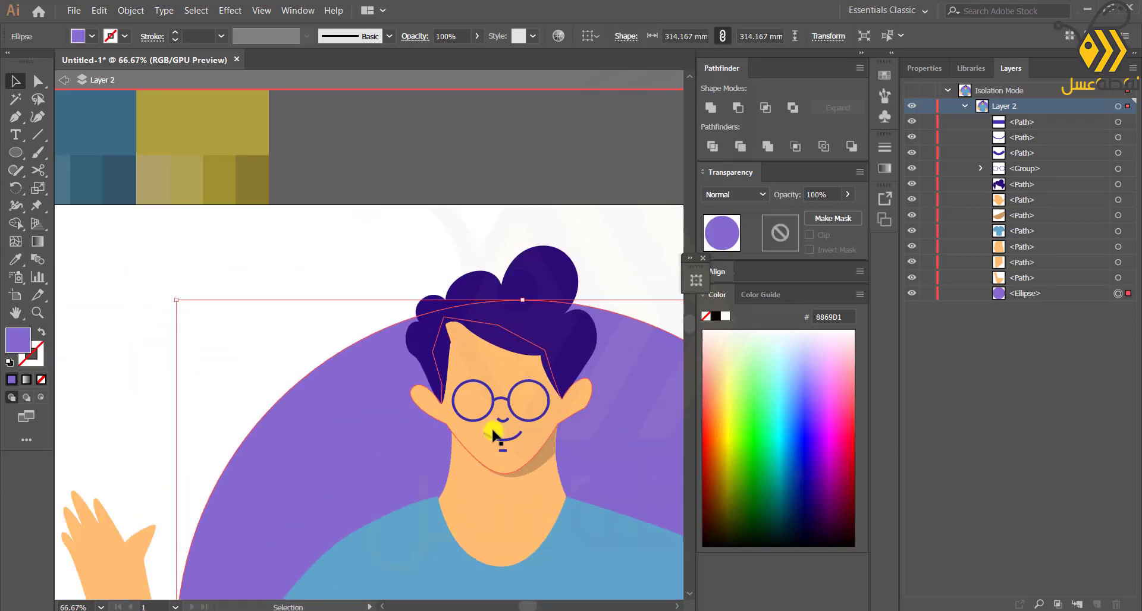
pyautogui.scroll(3, 500, 419)
pyautogui.click(504, 428)
pyautogui.keyDown('shift'); pyautogui.click(504, 485); pyautogui.keyUp('shift')
pyautogui.keyDown('shift'); pyautogui.click(506, 515); pyautogui.keyUp('shift')
pyautogui.scroll(-3, 496, 508)
pyautogui.moveTo(262, 411); pyautogui.dragTo(252, 402)
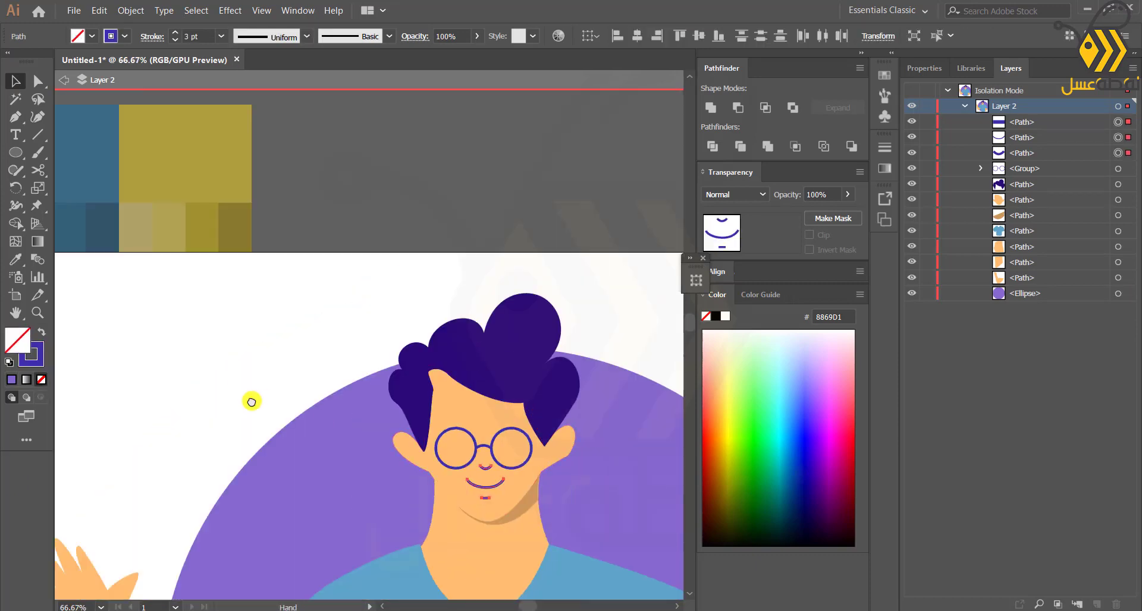
pyautogui.scroll(-3, 251, 402)
pyautogui.click(63, 80)
pyautogui.press('i')
pyautogui.click(232, 335)
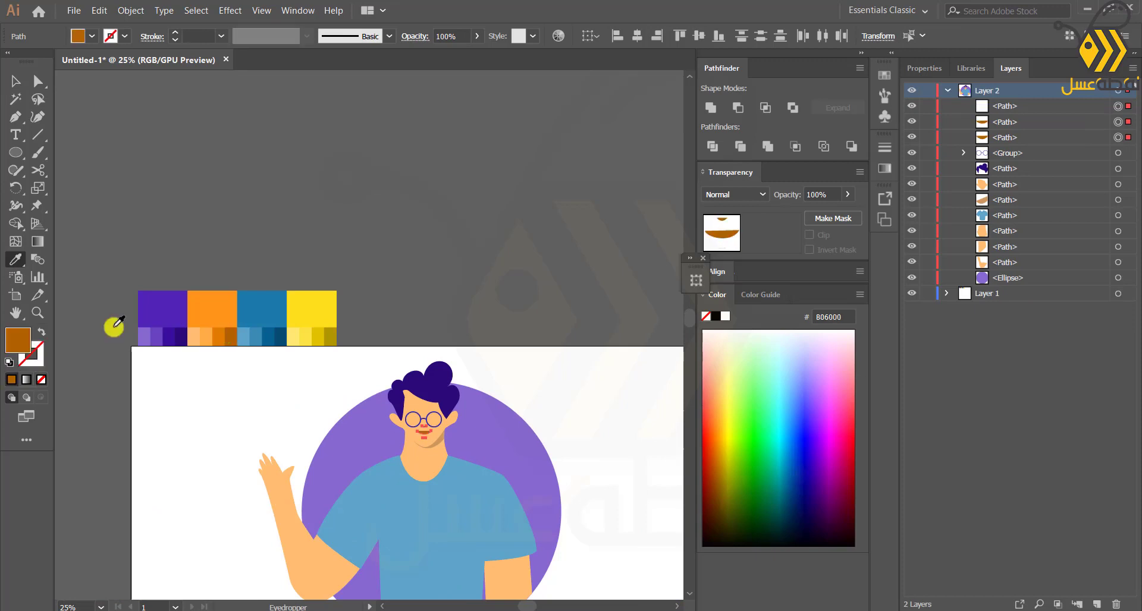
pyautogui.hotkey('shift', 'x')
# Give the orange nose, mouth and chin lines round stroke caps.
pyautogui.click(153, 36)
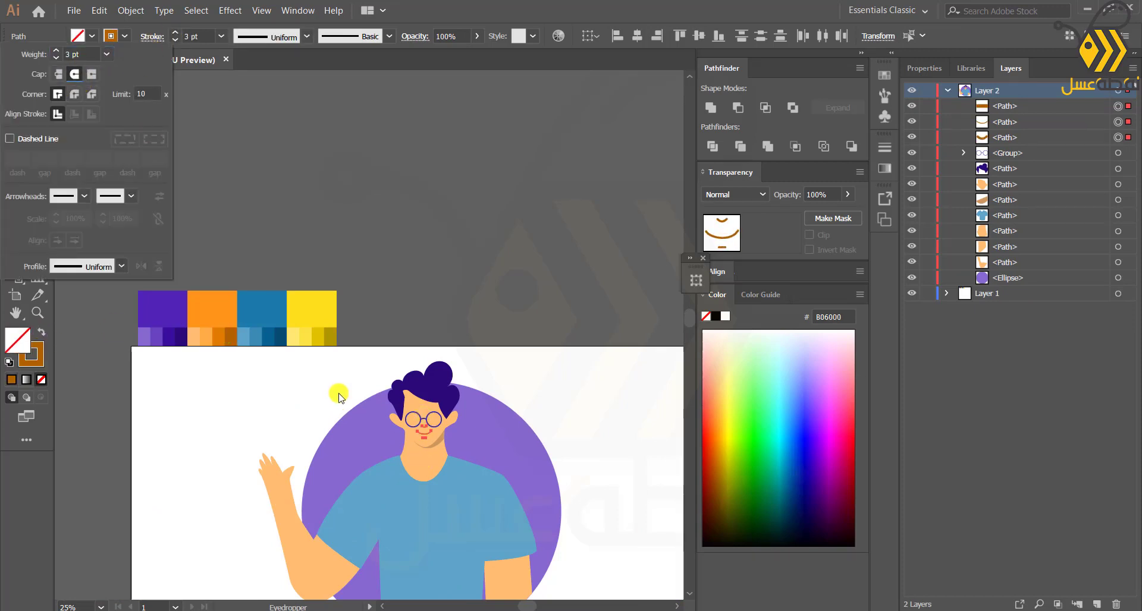
pyautogui.scroll(4, 412, 449)
pyautogui.click(16, 80)
pyautogui.click(116, 163)
# Draw an upright ellipse about 3.4 by 5 mm as an eye inside the left lens, filled with dark brown 442300 and no stroke.
pyautogui.scroll(-1, 115, 162)
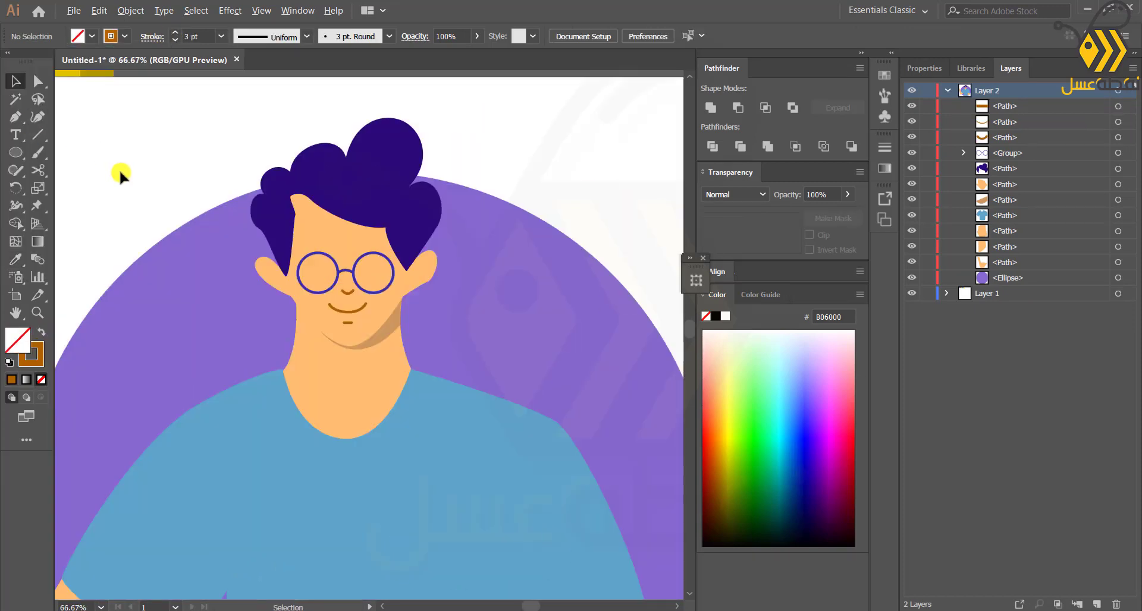
pyautogui.scroll(-1, 119, 168)
pyautogui.moveTo(125, 194); pyautogui.dragTo(265, 223)
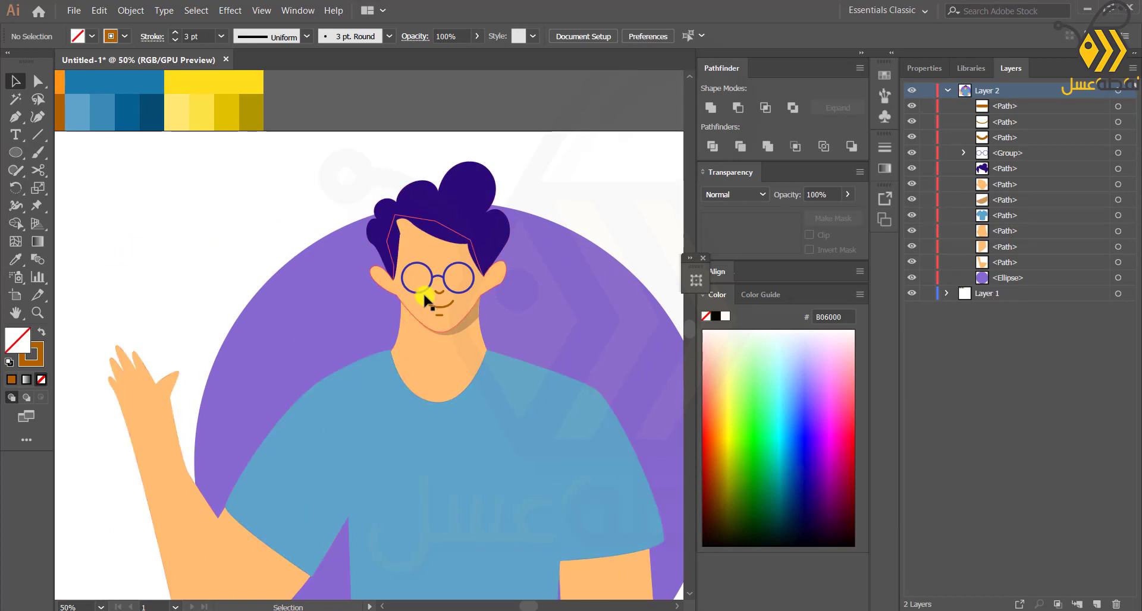
pyautogui.scroll(4, 424, 286)
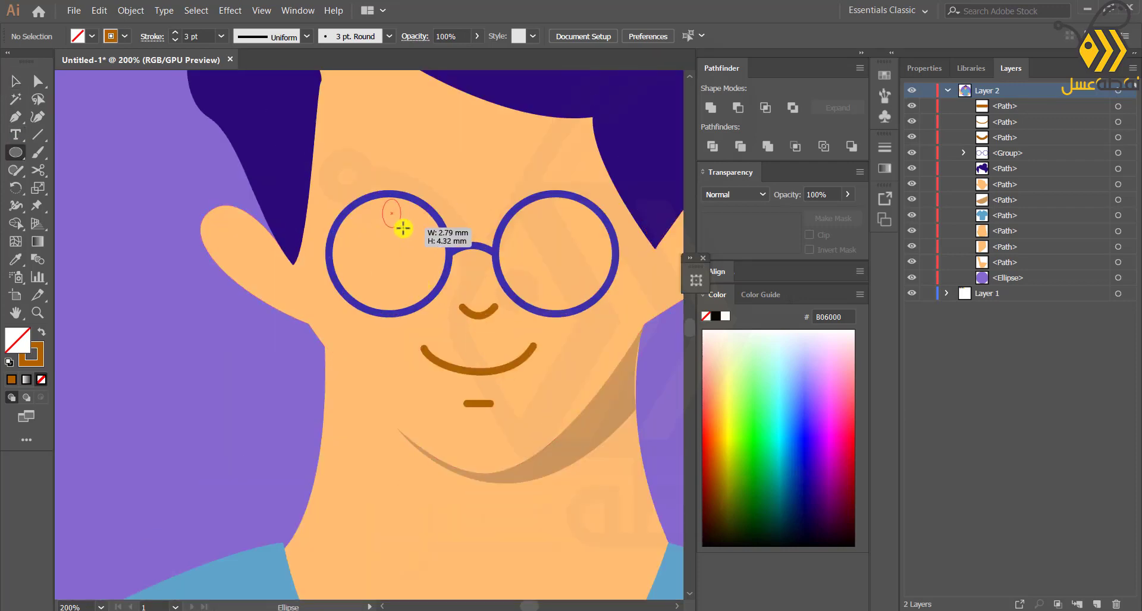
pyautogui.moveTo(403, 228); pyautogui.dragTo(405, 232)
pyautogui.click(42, 332)
pyautogui.doubleClick(13, 339)
pyautogui.moveTo(441, 343); pyautogui.dragTo(444, 418)
pyautogui.click(583, 287)
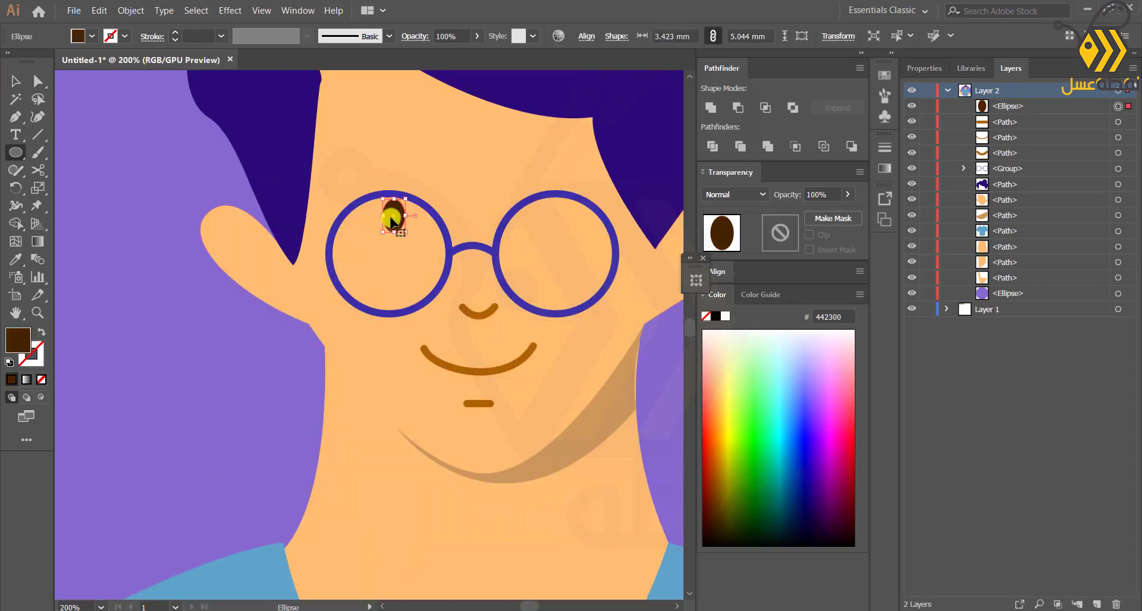
# Duplicate the brown eye ellipse level into the right lens.
pyautogui.moveTo(391, 218); pyautogui.dragTo(553, 220)
pyautogui.click(15, 81)
pyautogui.click(198, 327)
pyautogui.scroll(-6, 392, 366)
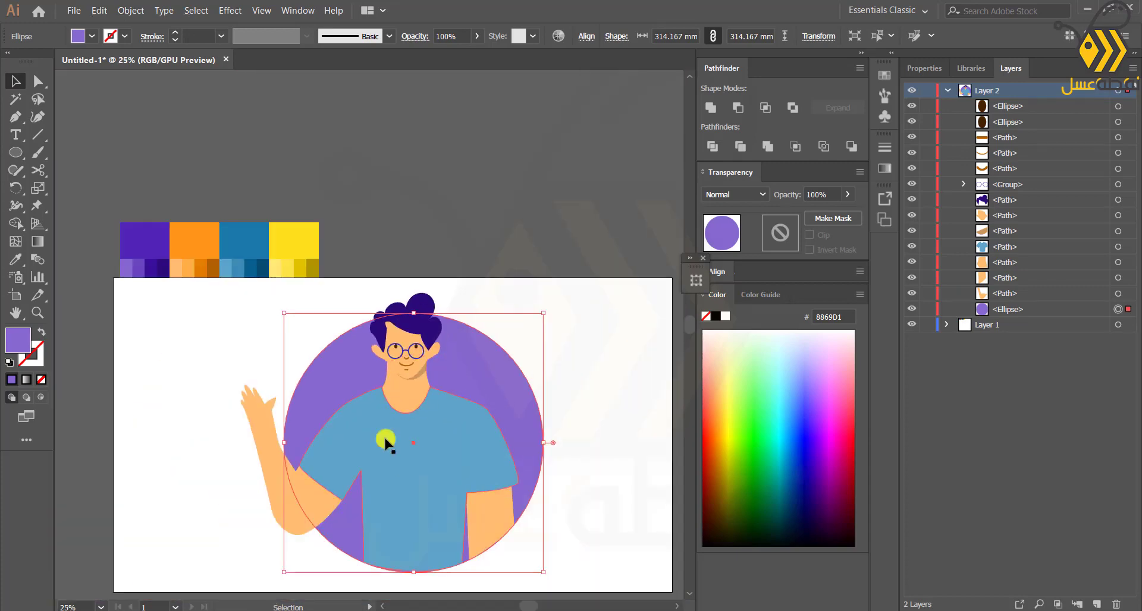
# Reshape the mouth line into a shallower smile.
pyautogui.scroll(4, 402, 364)
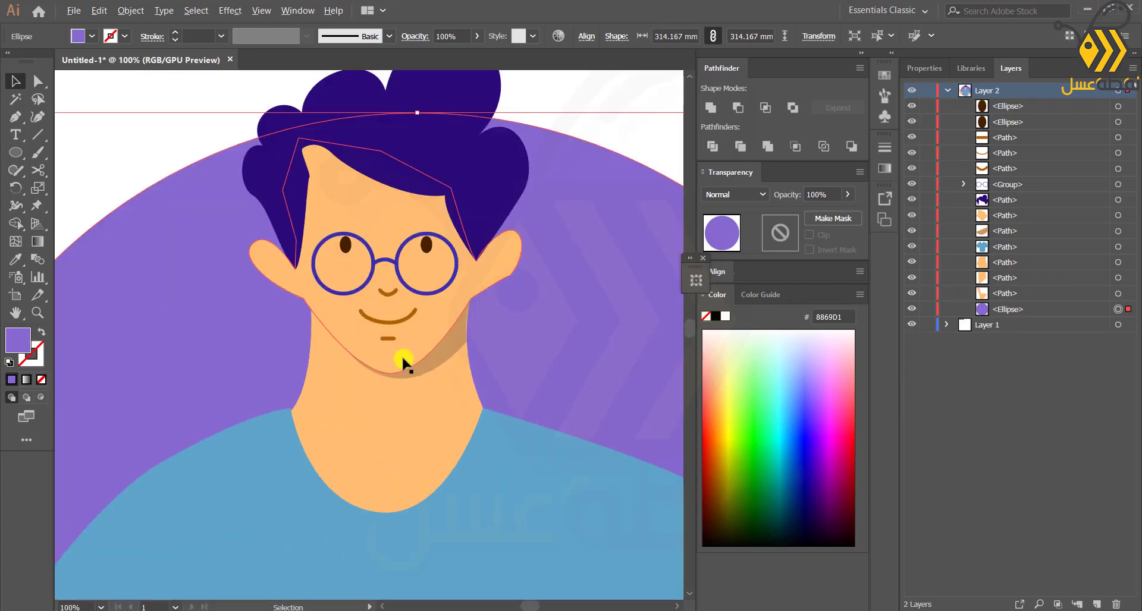
pyautogui.scroll(2, 387, 307)
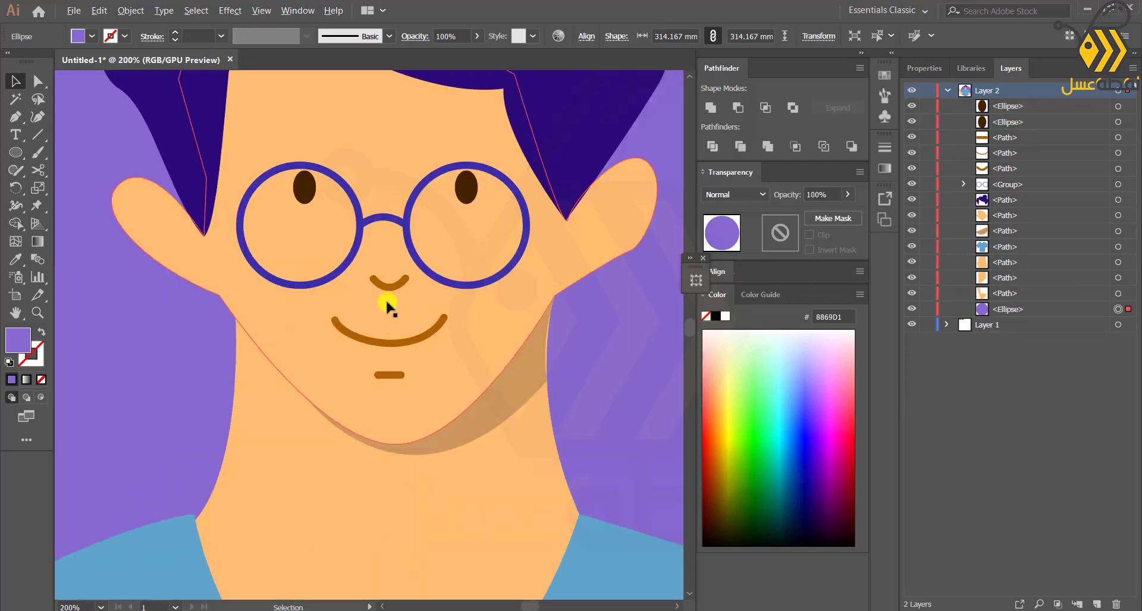
pyautogui.click(384, 340)
pyautogui.press('p')
pyautogui.moveTo(392, 342); pyautogui.dragTo(387, 359)
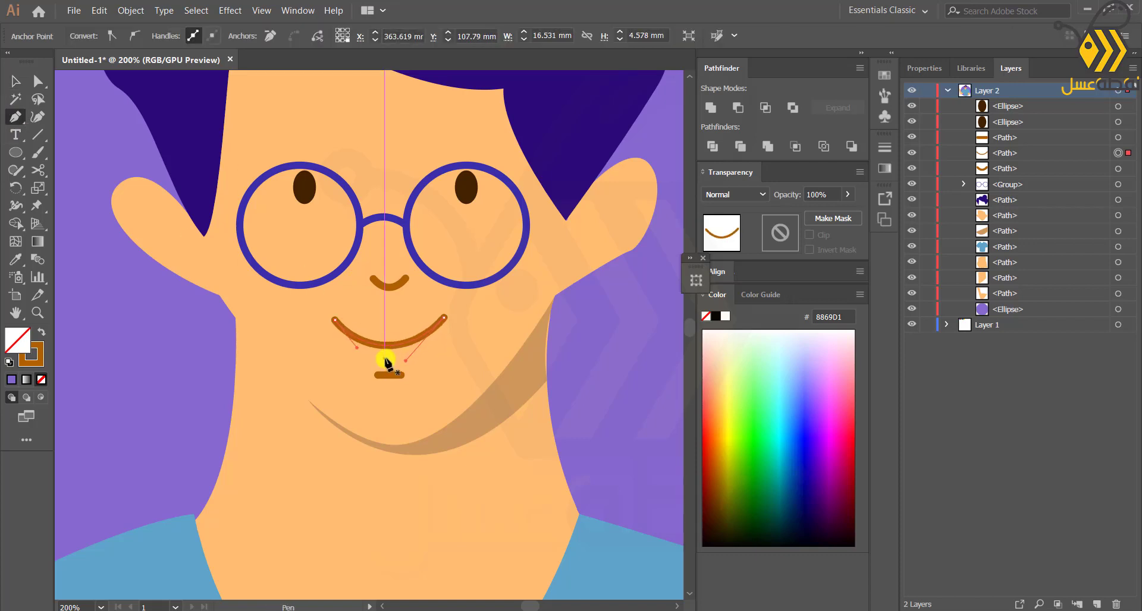
pyautogui.click(69, 145)
pyautogui.hotkey('ctrl', 'z')
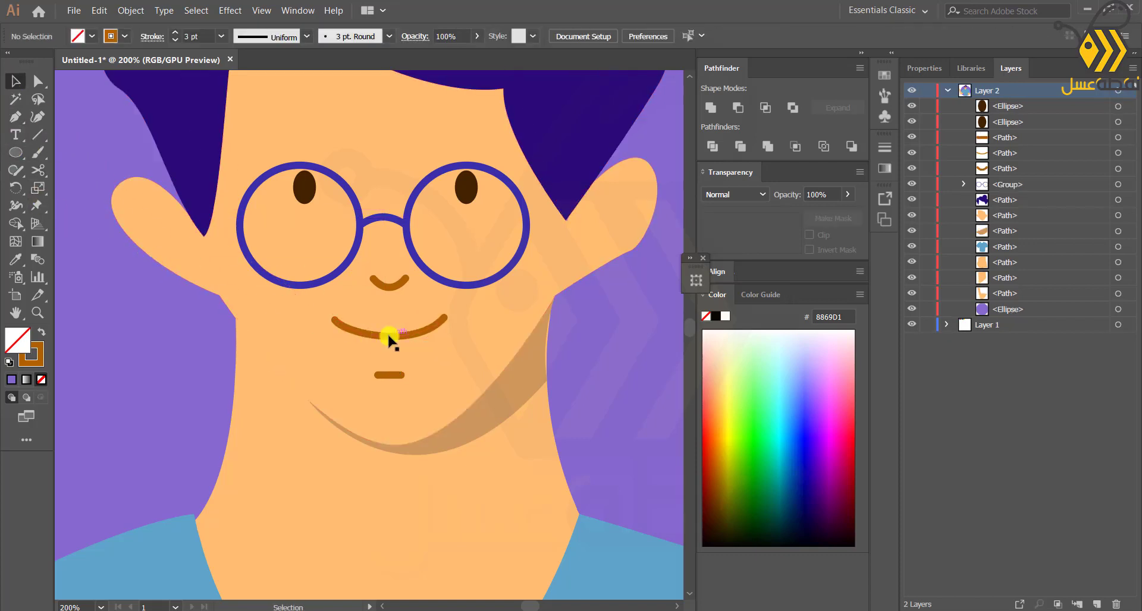
# Recolor the strokes of the mouth, chin and nose lines with the hair's dark purple 2C0A79, without fill.
pyautogui.click(388, 336)
pyautogui.keyDown('shift'); pyautogui.click(389, 376); pyautogui.keyUp('shift')
pyautogui.keyDown('shift'); pyautogui.click(390, 288); pyautogui.keyUp('shift')
pyautogui.click(17, 258)
pyautogui.click(178, 140)
pyautogui.click(41, 332)
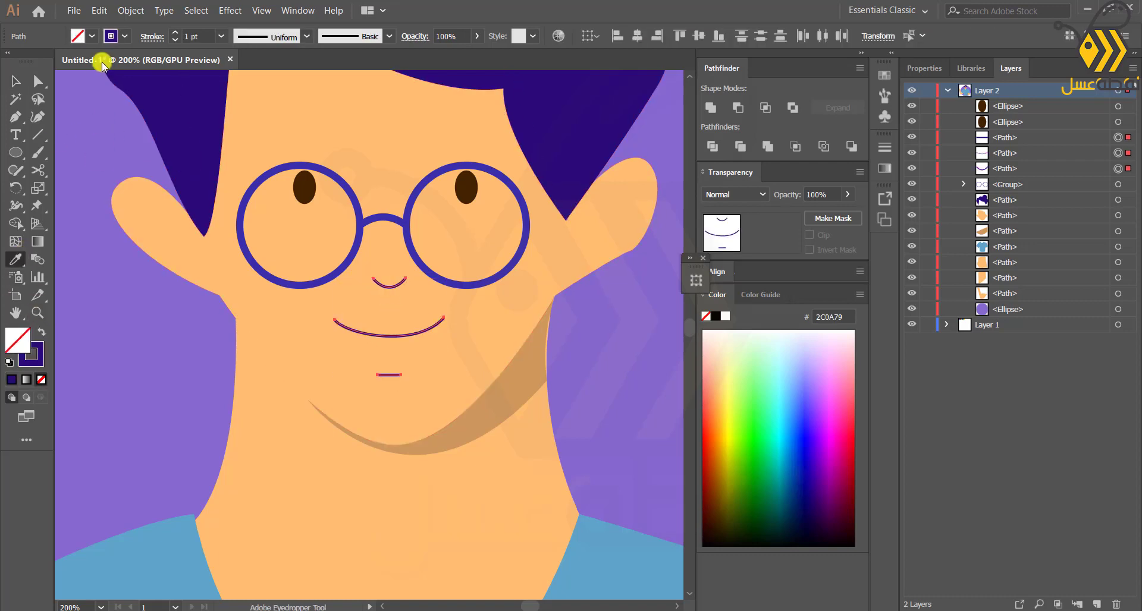
# Set the nose, mouth and chin lines to a 2 pt stroke with round caps.
pyautogui.click(175, 32)
pyautogui.click(175, 33)
pyautogui.click(152, 36)
pyautogui.click(77, 75)
pyautogui.click(75, 326)
pyautogui.click(16, 82)
pyautogui.click(77, 137)
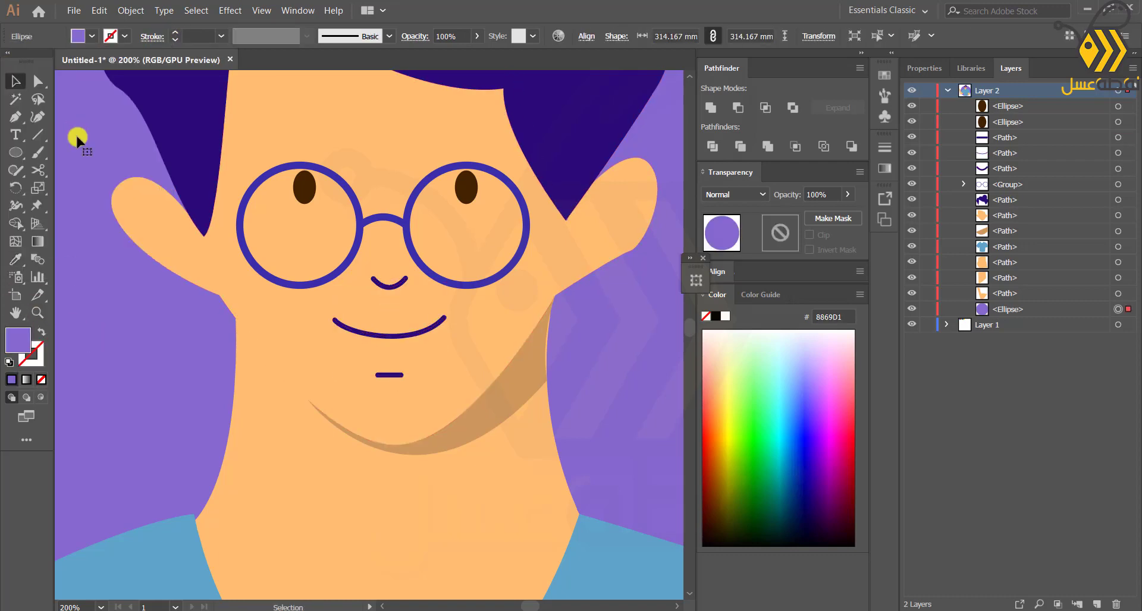
# Move the short chin line up closer to the mouth.
pyautogui.moveTo(390, 376); pyautogui.dragTo(389, 356)
pyautogui.click(180, 371)
pyautogui.scroll(-3, 336, 340)
# Draw an arched eyebrow about 11.4 mm wide above the left lens and give it the mouth line's stroke.
pyautogui.scroll(4, 327, 287)
pyautogui.click(26, 121)
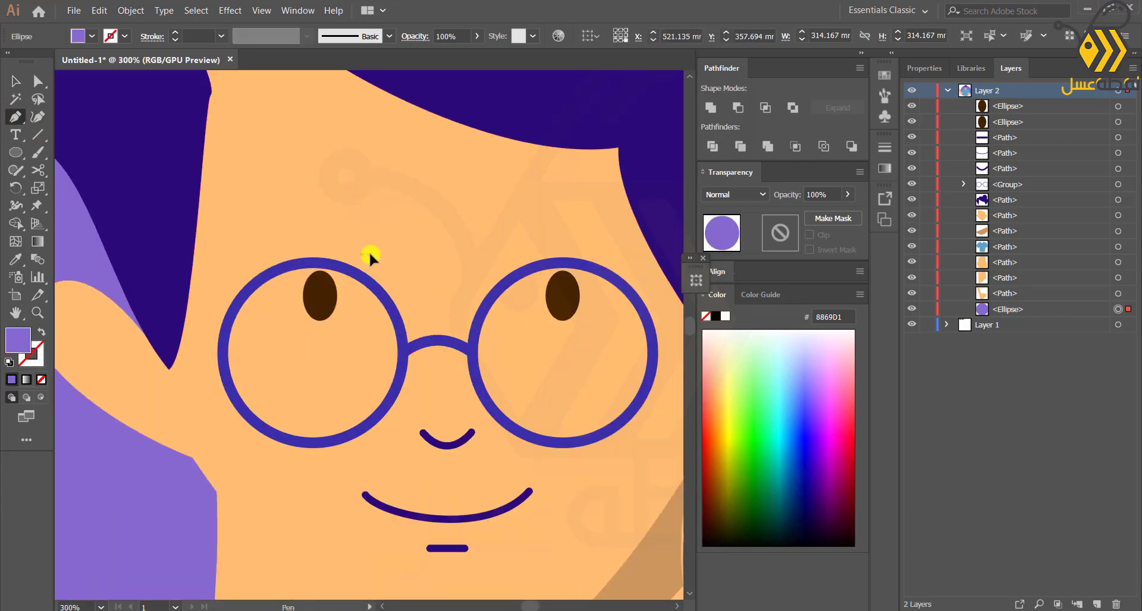
pyautogui.moveTo(372, 262); pyautogui.dragTo(350, 239)
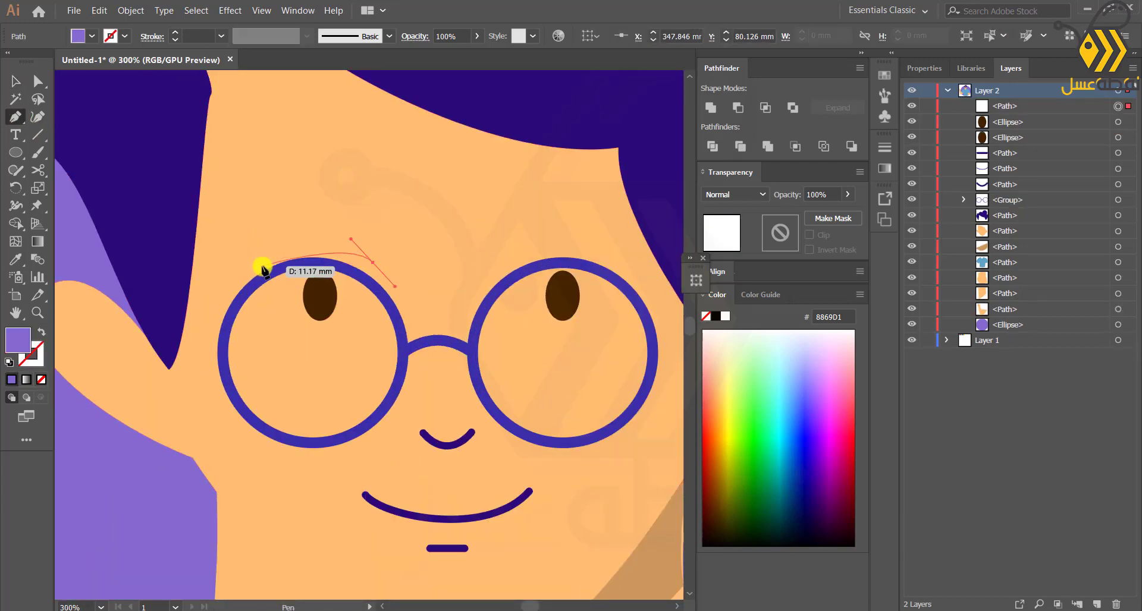
pyautogui.moveTo(226, 295); pyautogui.dragTo(226, 295)
pyautogui.click(17, 260)
pyautogui.click(433, 516)
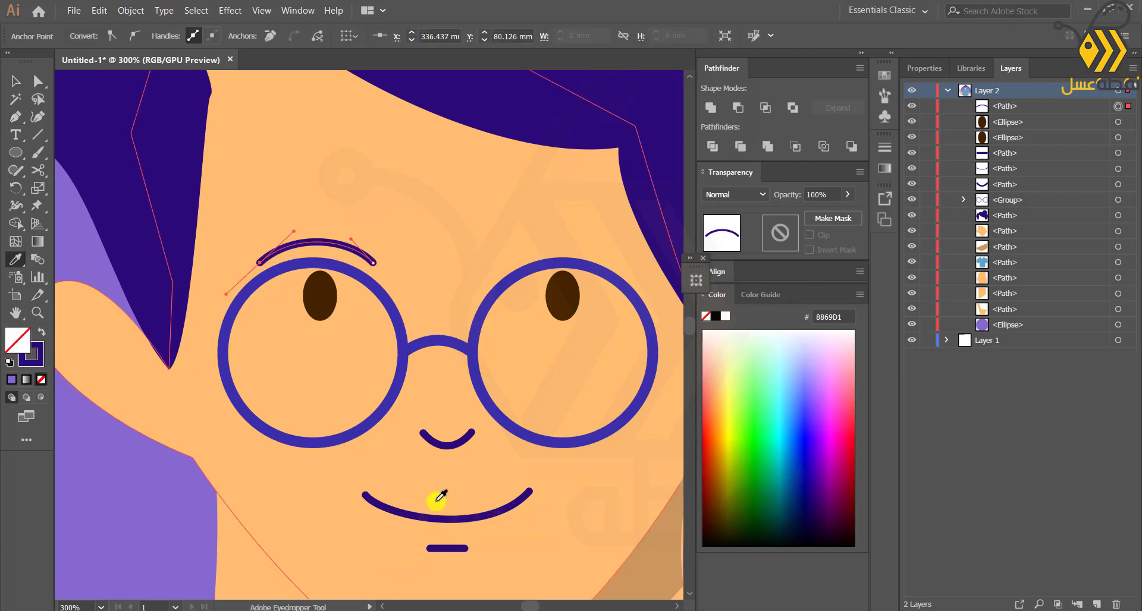
# Duplicate the eyebrow level above the right lens.
pyautogui.click(17, 81)
pyautogui.moveTo(337, 246); pyautogui.dragTo(587, 242)
pyautogui.scroll(-6, 362, 372)
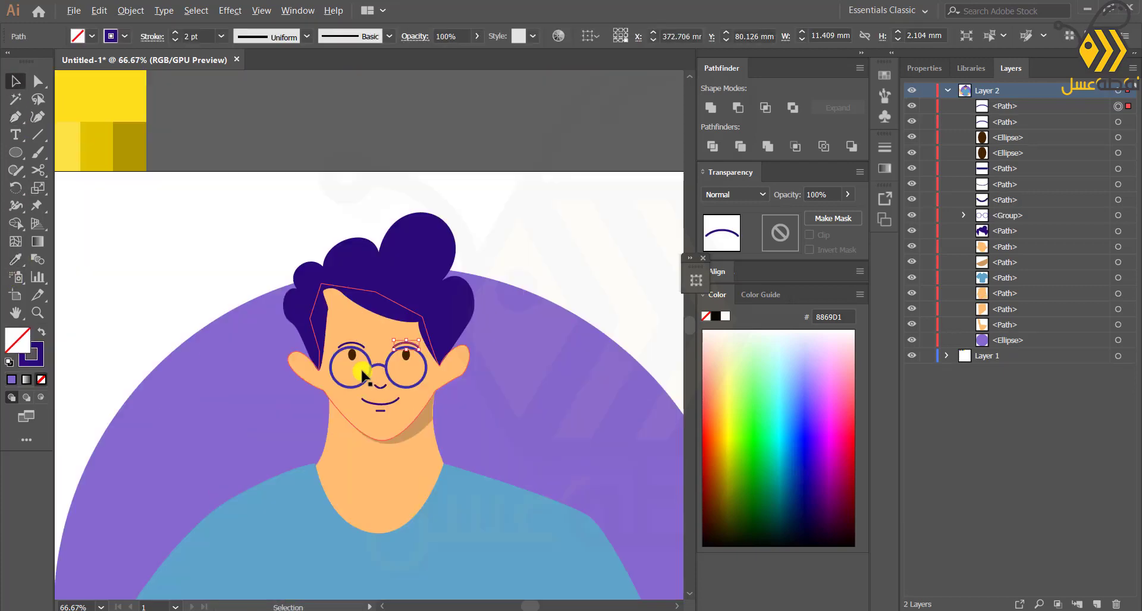
pyautogui.click(205, 424)
# Copy the left eyebrow onto the left ear, then rotate and shrink it into an inner-ear line about 3.4 mm wide.
pyautogui.scroll(5, 344, 380)
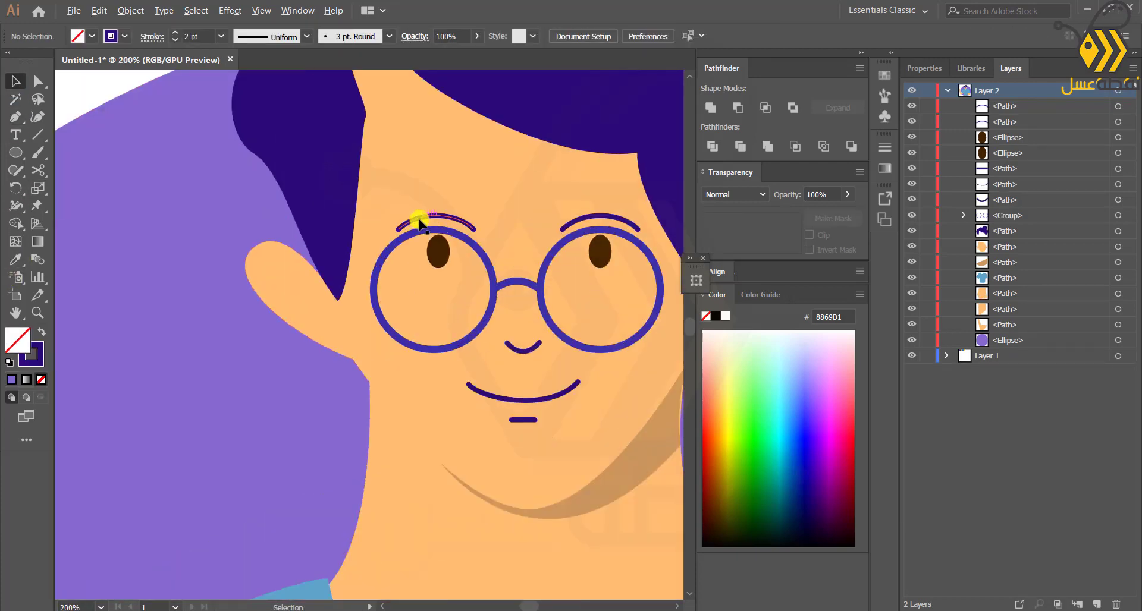
pyautogui.moveTo(421, 219); pyautogui.dragTo(319, 332)
pyautogui.moveTo(378, 352); pyautogui.dragTo(250, 208)
pyautogui.scroll(2, 344, 345)
pyautogui.scroll(-4, 207, 358)
pyautogui.click(109, 173)
# Reshape the left ear by pulling its upper outer anchor inward to make the ear smaller.
pyautogui.scroll(3, 211, 343)
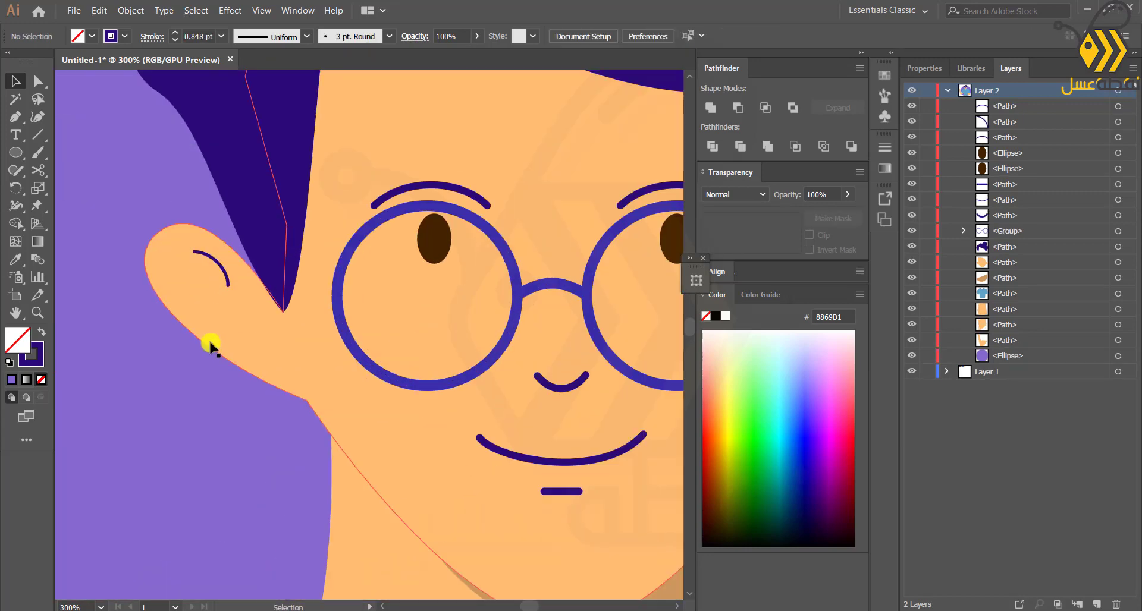
pyautogui.click(263, 319)
pyautogui.click(38, 82)
pyautogui.click(281, 313)
pyautogui.click(160, 233)
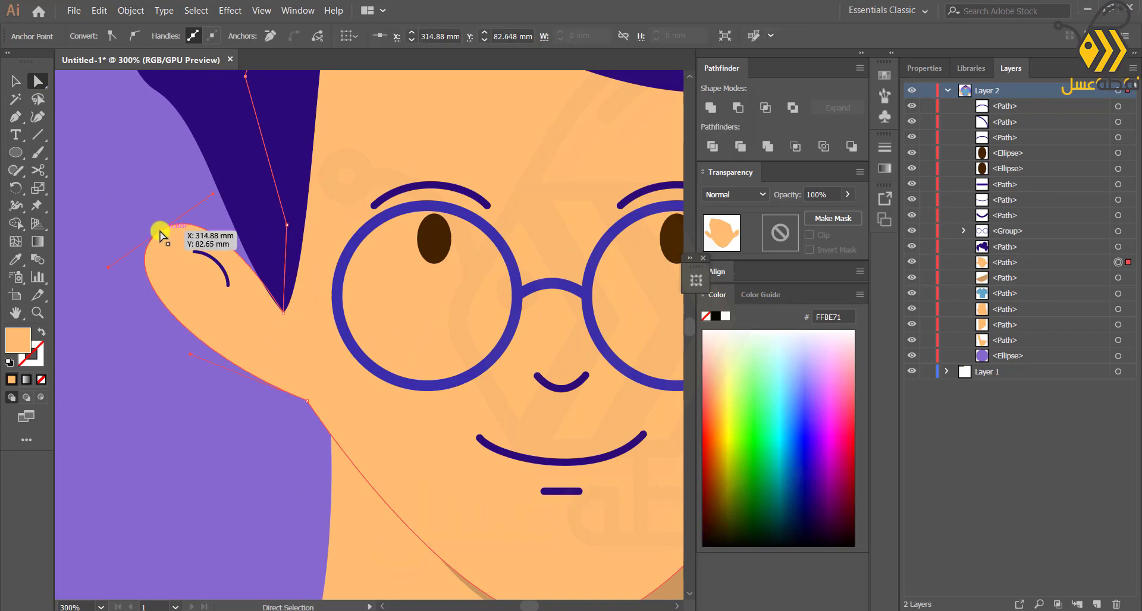
pyautogui.moveTo(176, 238)
pyautogui.mouseDown()
pyautogui.moveTo(188, 244)
pyautogui.moveTo(181, 253)
pyautogui.mouseUp()
# Enlarge the left ear's inner line to about 6 mm wide and reposition it along the ear's upper edge.
pyautogui.click(229, 271)
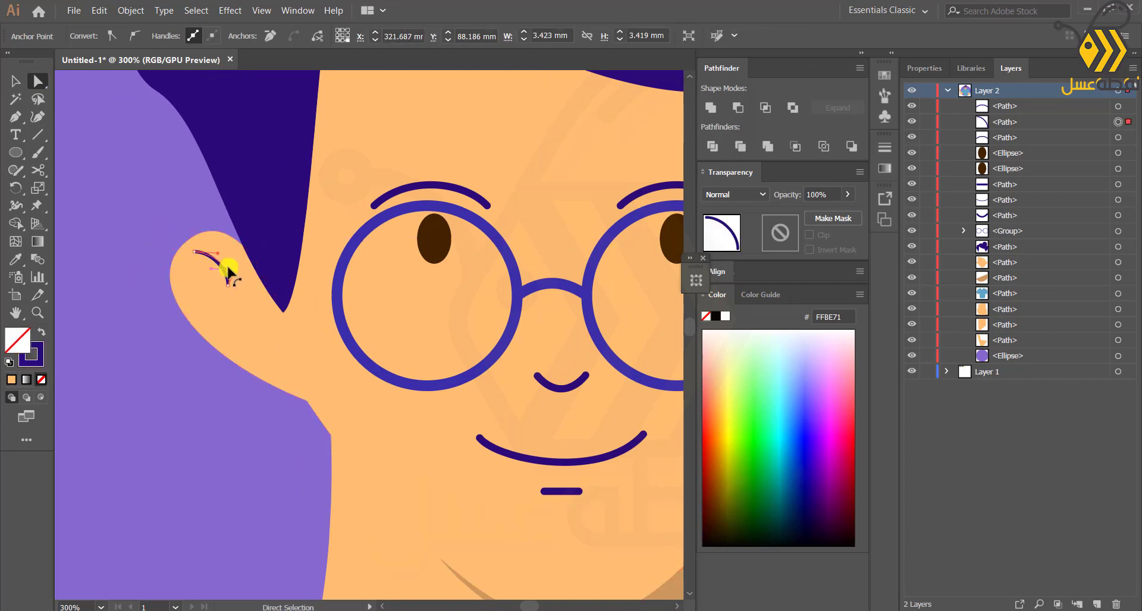
pyautogui.click(15, 81)
pyautogui.hotkey('ctrl', '-')
pyautogui.hotkey('ctrl', '-')
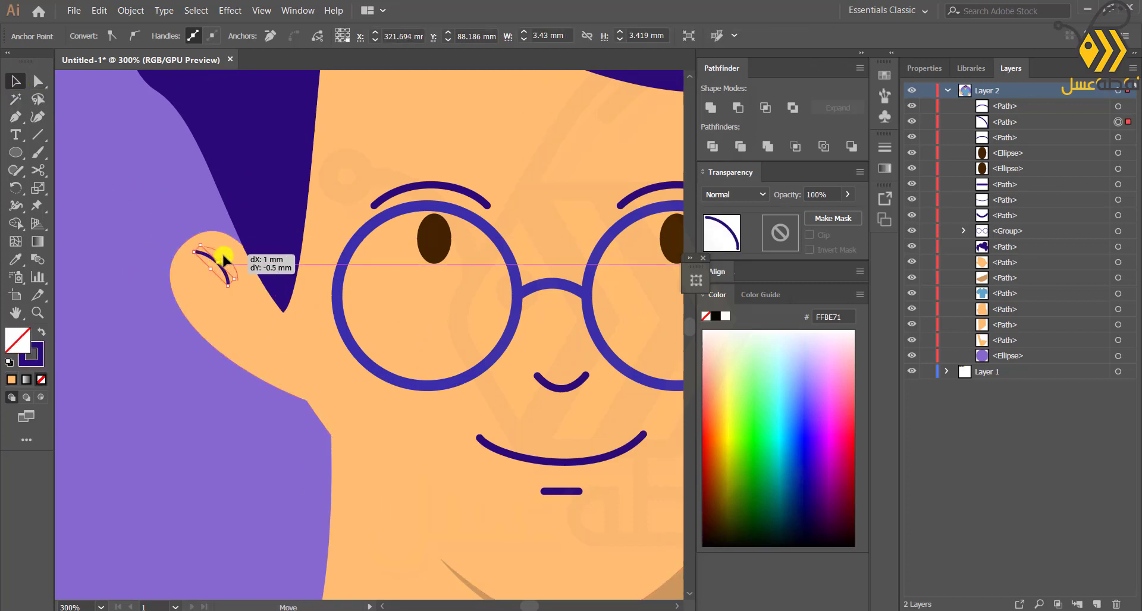
pyautogui.click(152, 335)
pyautogui.click(126, 243)
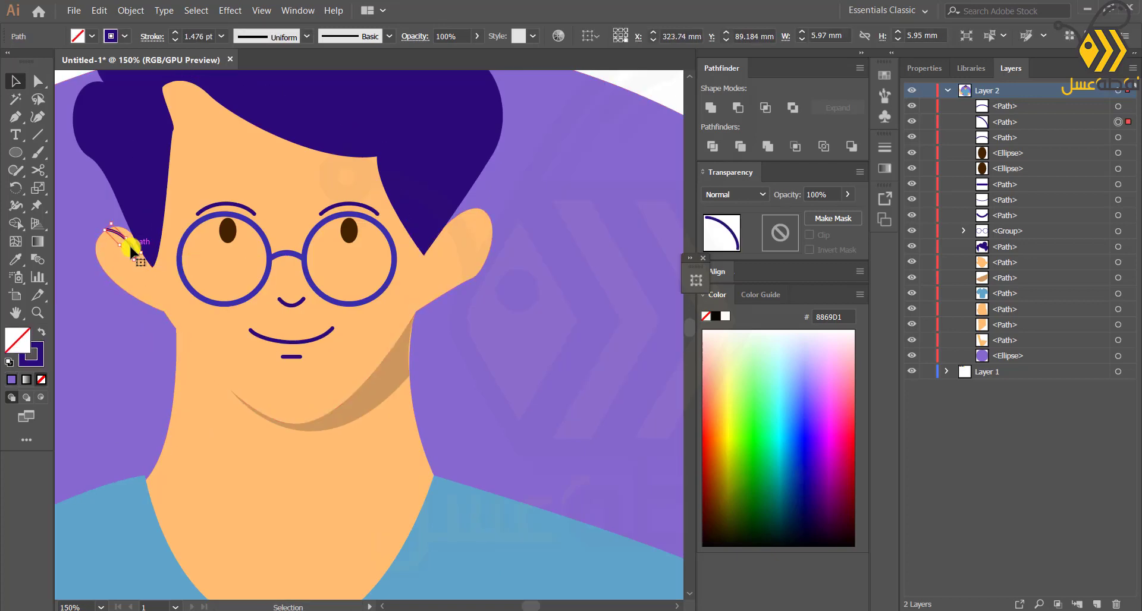
pyautogui.click(100, 293)
# Reshape the right ear by pulling its upper outer anchor inward and adjusting the curves toward the jaw.
pyautogui.click(449, 270)
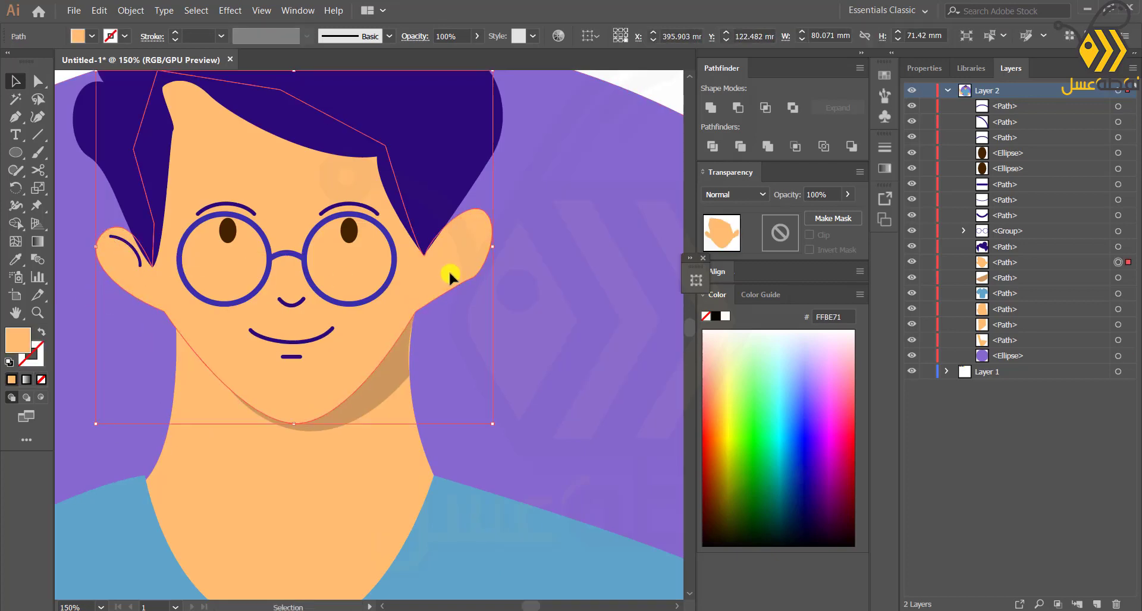
pyautogui.scroll(2, 449, 272)
pyautogui.click(38, 82)
pyautogui.click(494, 282)
pyautogui.moveTo(515, 271); pyautogui.dragTo(513, 260)
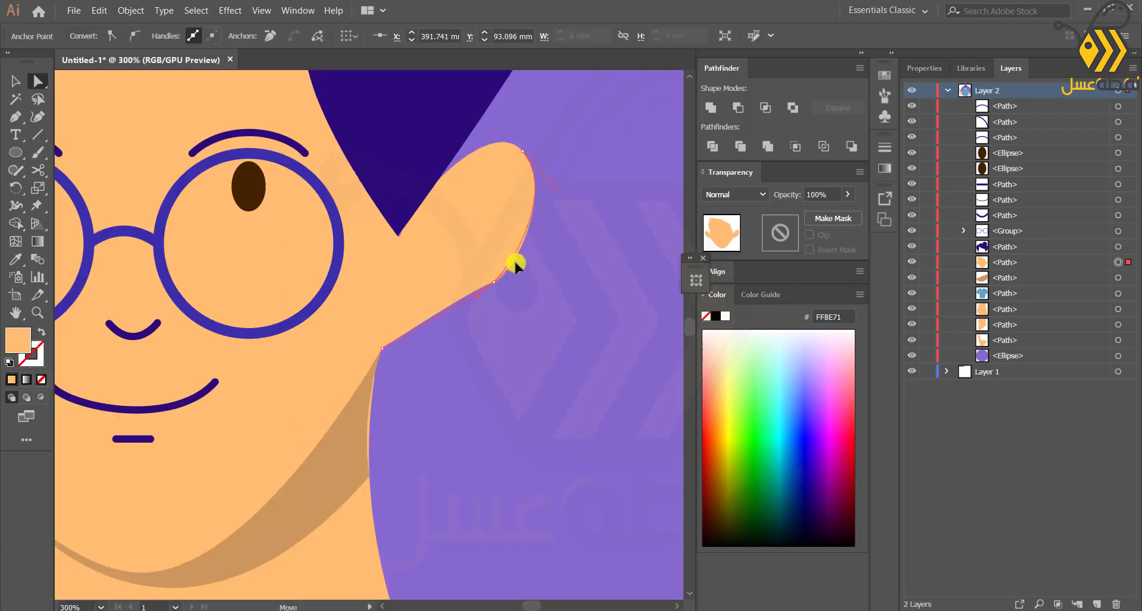
pyautogui.moveTo(522, 151); pyautogui.dragTo(502, 164)
pyautogui.click(483, 228)
pyautogui.click(381, 348)
pyautogui.moveTo(390, 357); pyautogui.dragTo(402, 368)
pyautogui.click(414, 374)
pyautogui.scroll(-4, 413, 372)
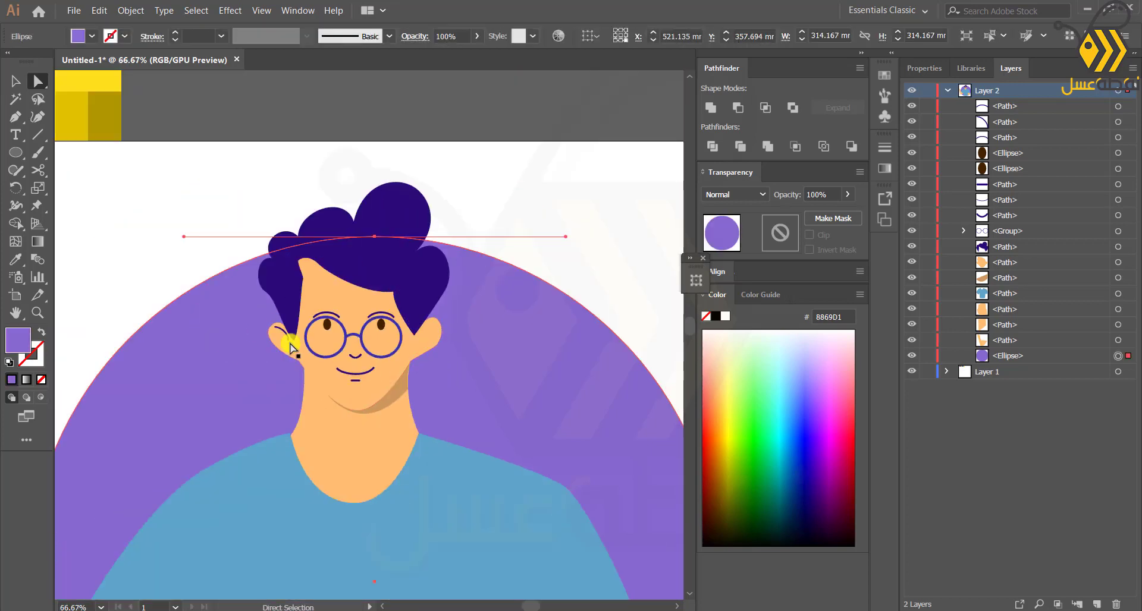
# Copy the left ear's inner line to the right ear and mirror it to fit.
pyautogui.click(284, 330)
pyautogui.scroll(2, 284, 332)
pyautogui.press('v')
pyautogui.moveTo(282, 322); pyautogui.dragTo(601, 323)
pyautogui.click(571, 464)
# Recolor the shirt with the second-lightest blue shade of the palette.
pyautogui.scroll(-4, 463, 403)
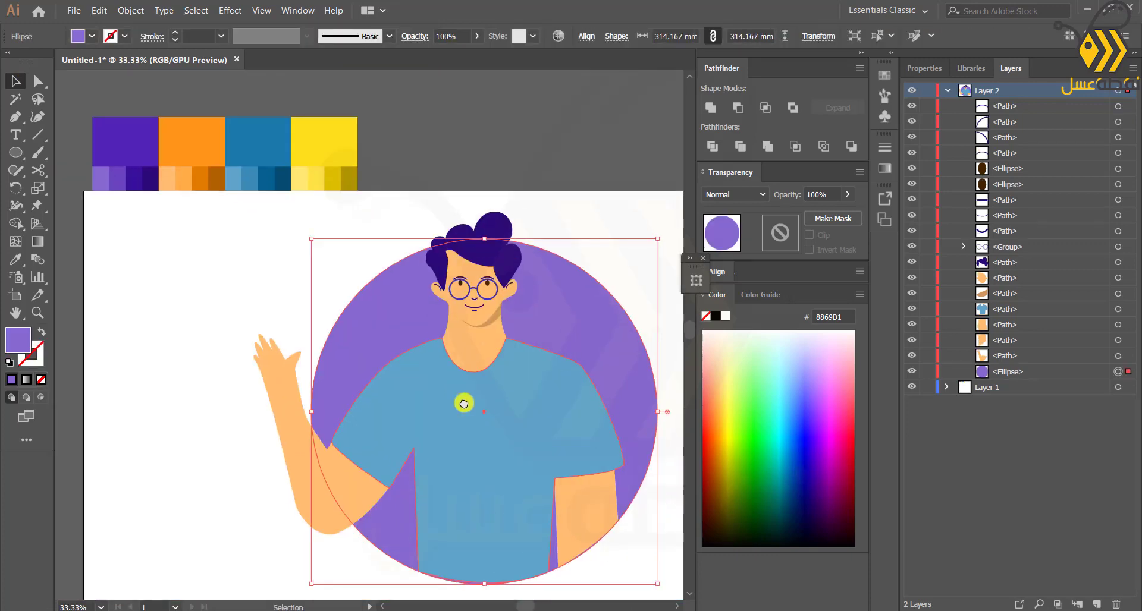
pyautogui.click(469, 483)
pyautogui.click(14, 260)
pyautogui.click(255, 180)
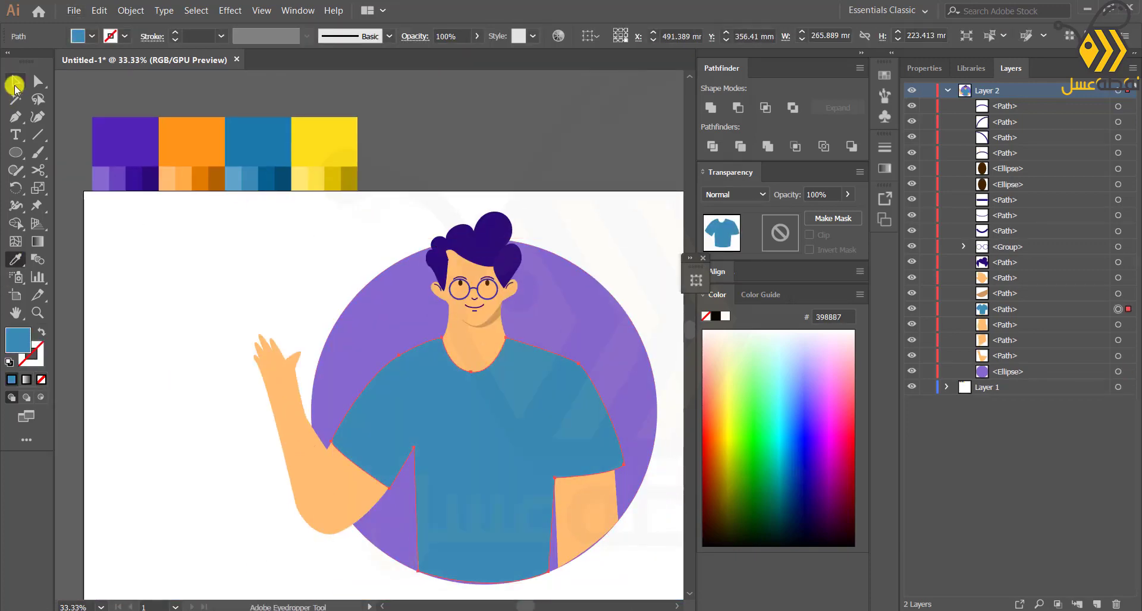
pyautogui.click(16, 83)
pyautogui.click(238, 458)
pyautogui.scroll(2, 306, 514)
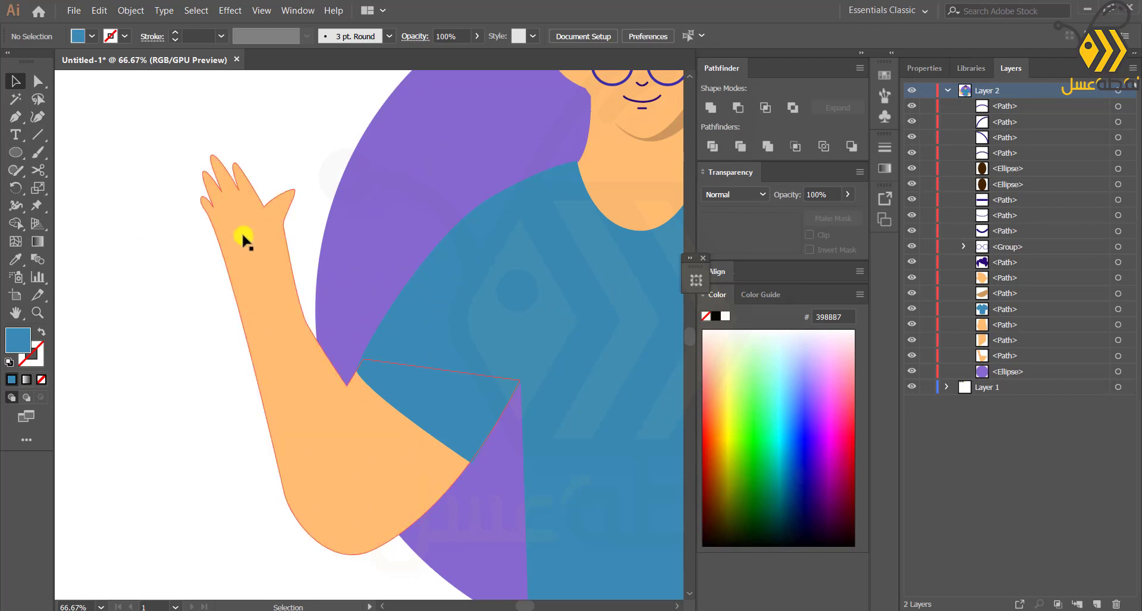
# Draw a curved 2 pt dark purple crease on the waving hand's palm, running down from the base of the thumb.
pyautogui.click(658, 94)
pyautogui.click(15, 117)
pyautogui.scroll(1, 264, 235)
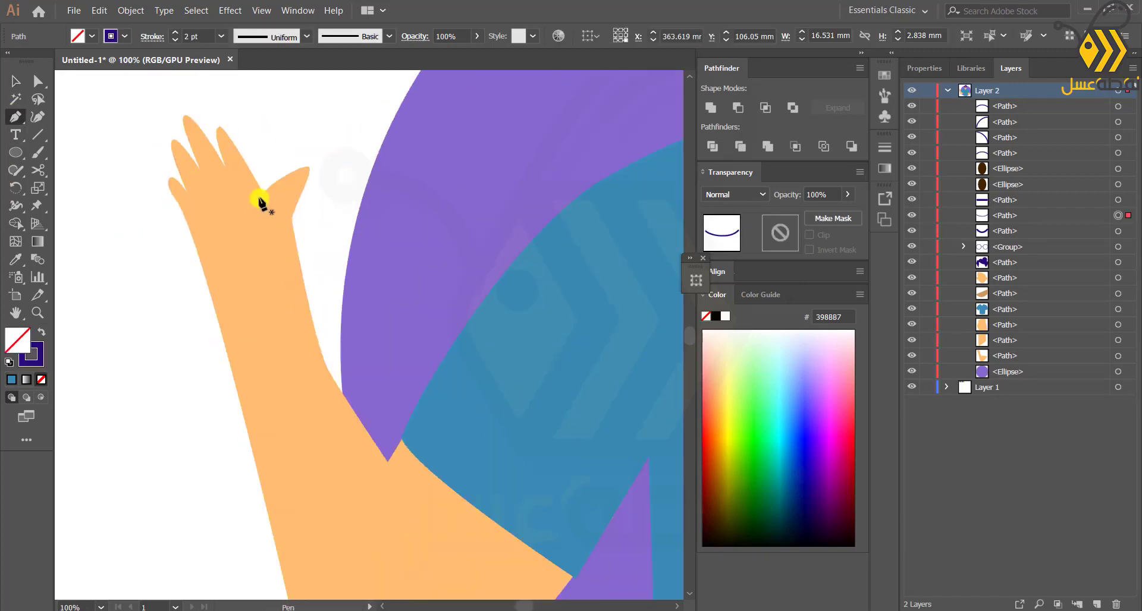
pyautogui.moveTo(252, 207); pyautogui.dragTo(281, 305)
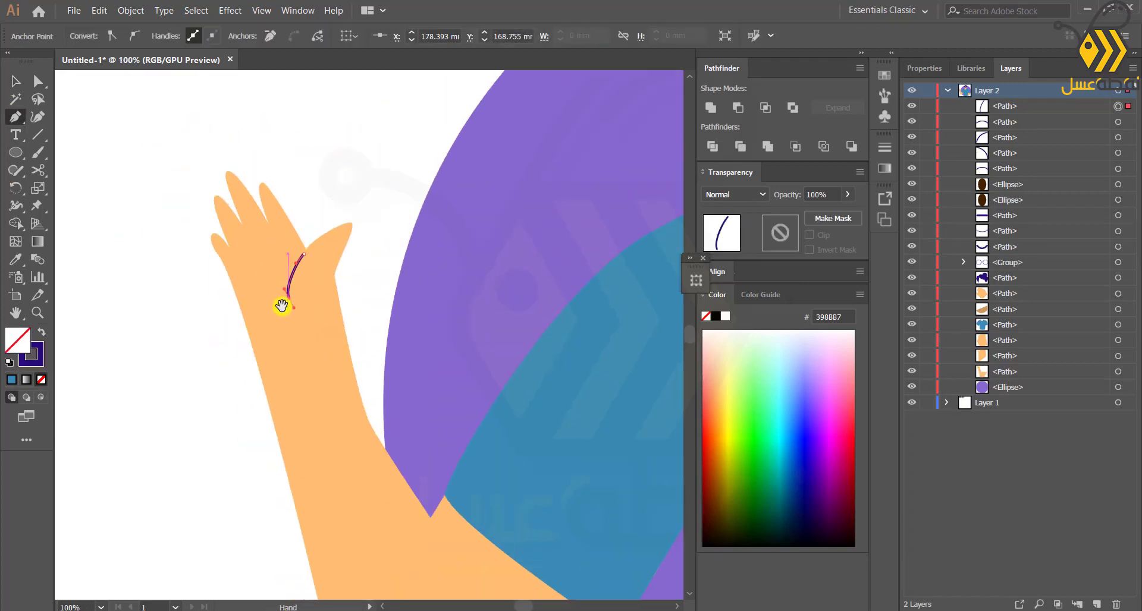
pyautogui.click(14, 78)
pyautogui.click(131, 179)
# Draw a second arched crease across the palm beside the thumb line and nudge both creases slightly left.
pyautogui.scroll(2, 280, 305)
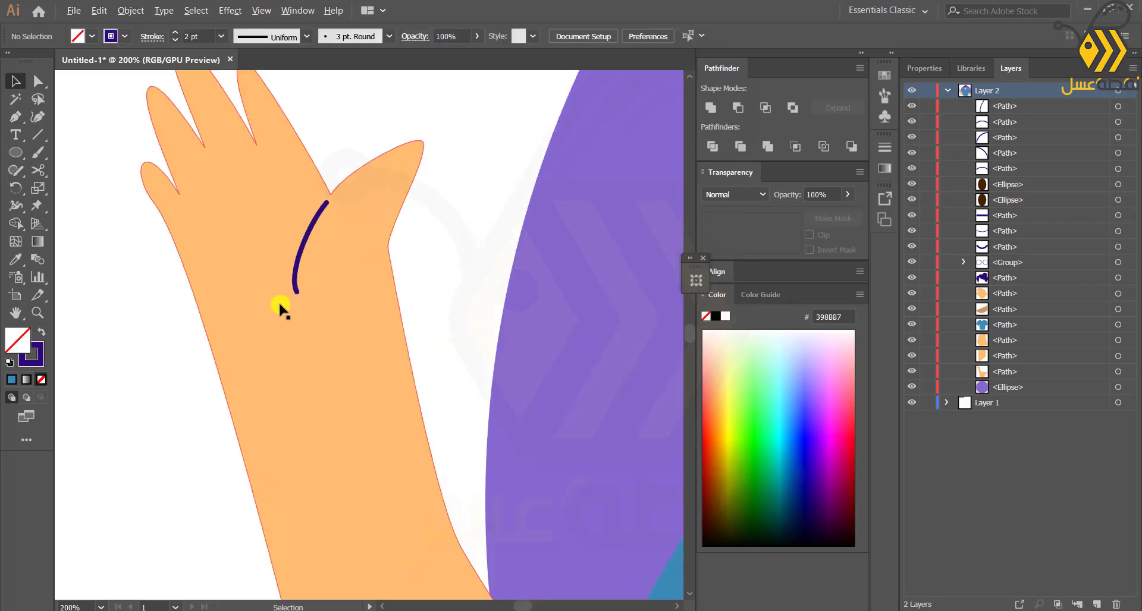
pyautogui.click(15, 117)
pyautogui.moveTo(303, 266); pyautogui.dragTo(290, 250)
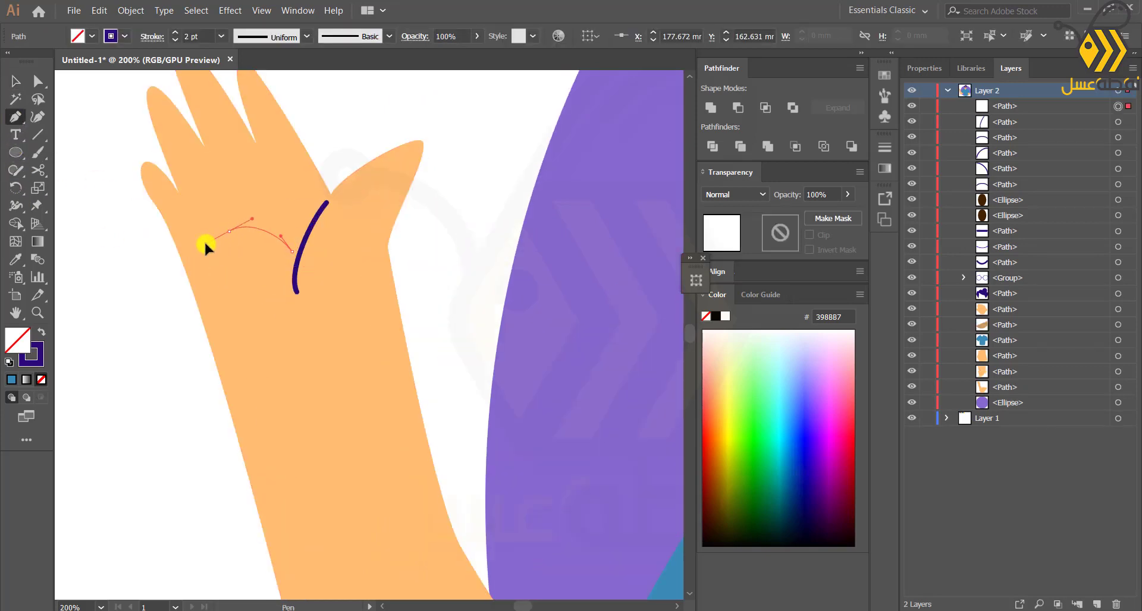
pyautogui.moveTo(205, 240); pyautogui.dragTo(191, 255)
pyautogui.press('v')
pyautogui.keyDown('shift'); pyautogui.click(308, 235); pyautogui.keyUp('shift')
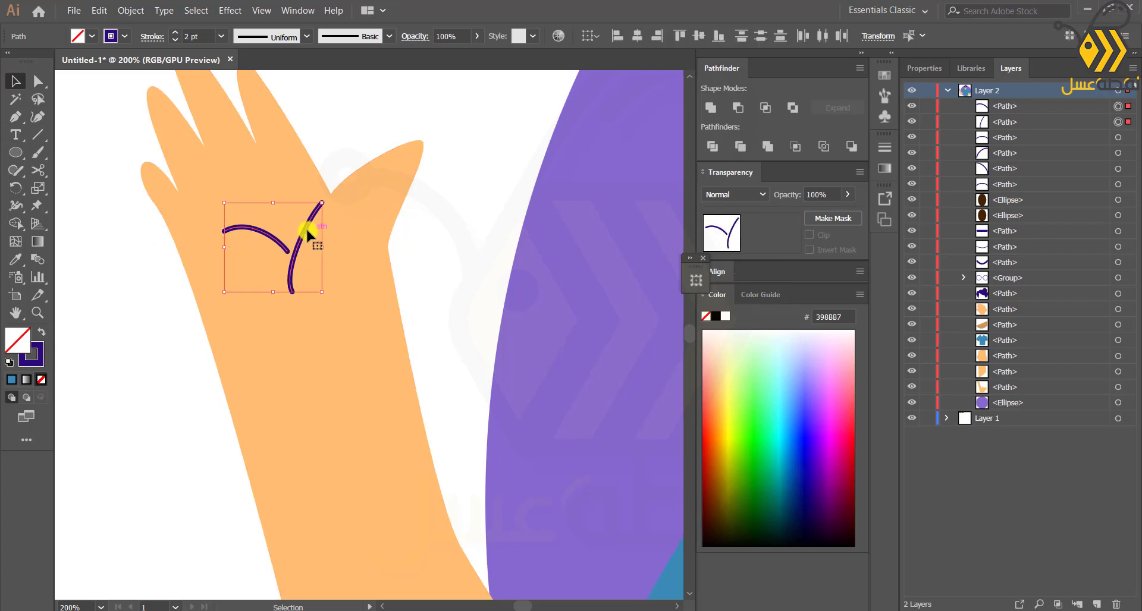
pyautogui.click(145, 304)
pyautogui.scroll(-4, 145, 304)
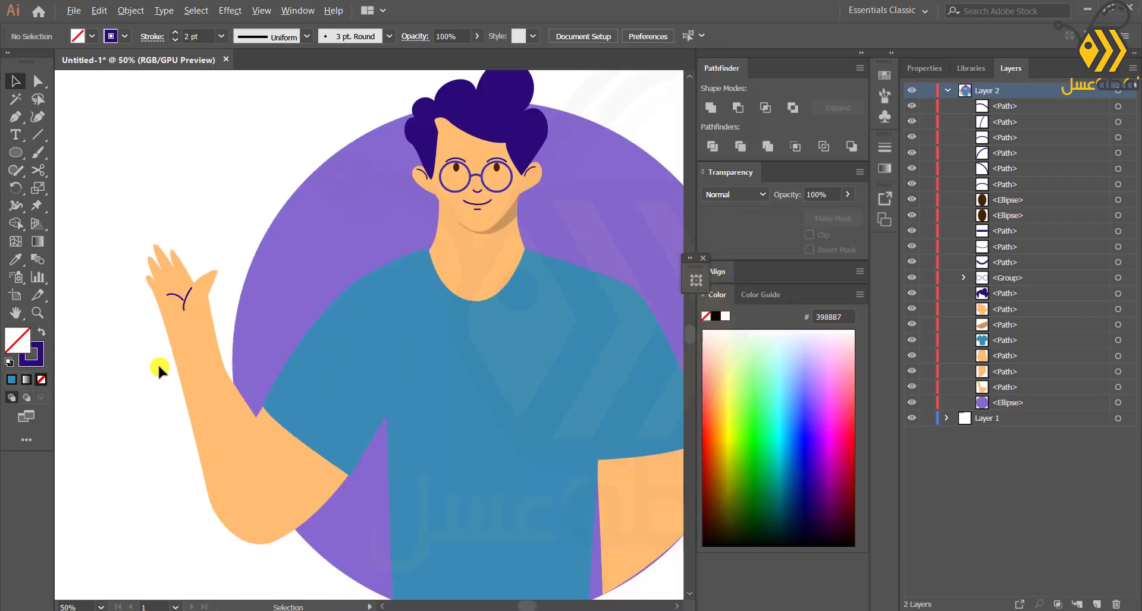
# Curve the bottom edge of the lowered arm so that it follows the outline of the purple circle.
pyautogui.moveTo(166, 510); pyautogui.dragTo(108, 409)
pyautogui.scroll(-2, 297, 511)
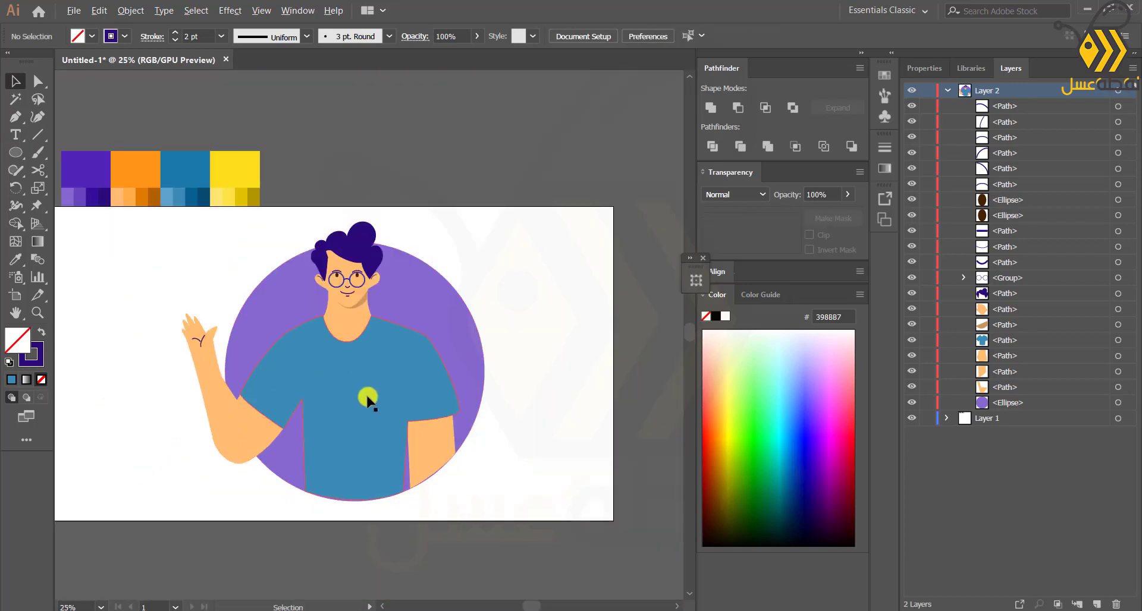
pyautogui.scroll(1, 240, 546)
pyautogui.scroll(1, 404, 337)
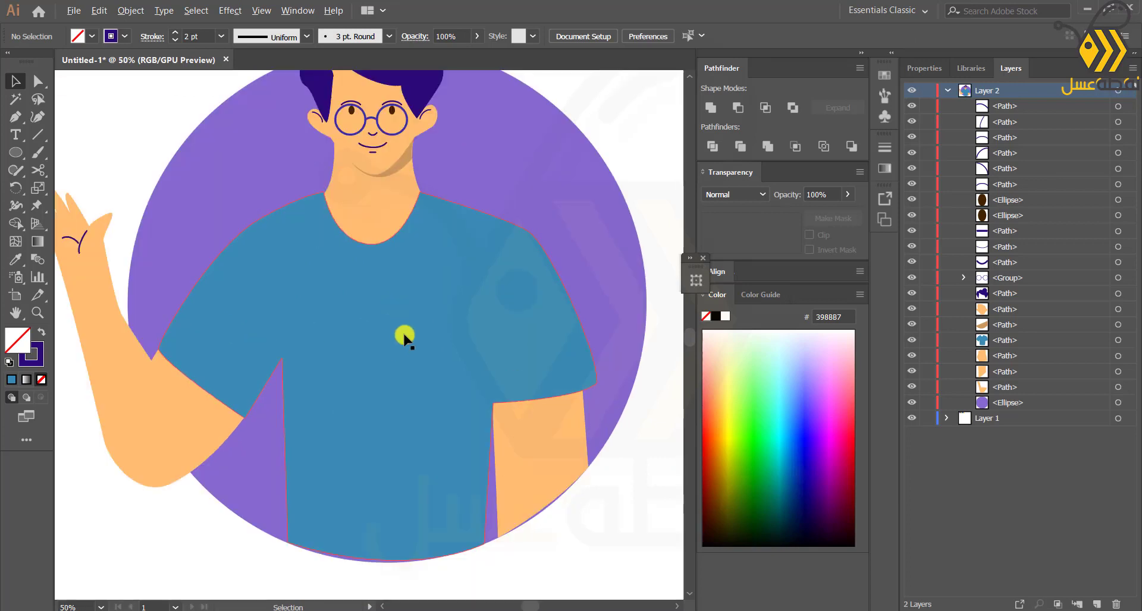
pyautogui.scroll(-1, 405, 338)
pyautogui.scroll(3, 466, 313)
pyautogui.click(466, 313)
pyautogui.click(38, 84)
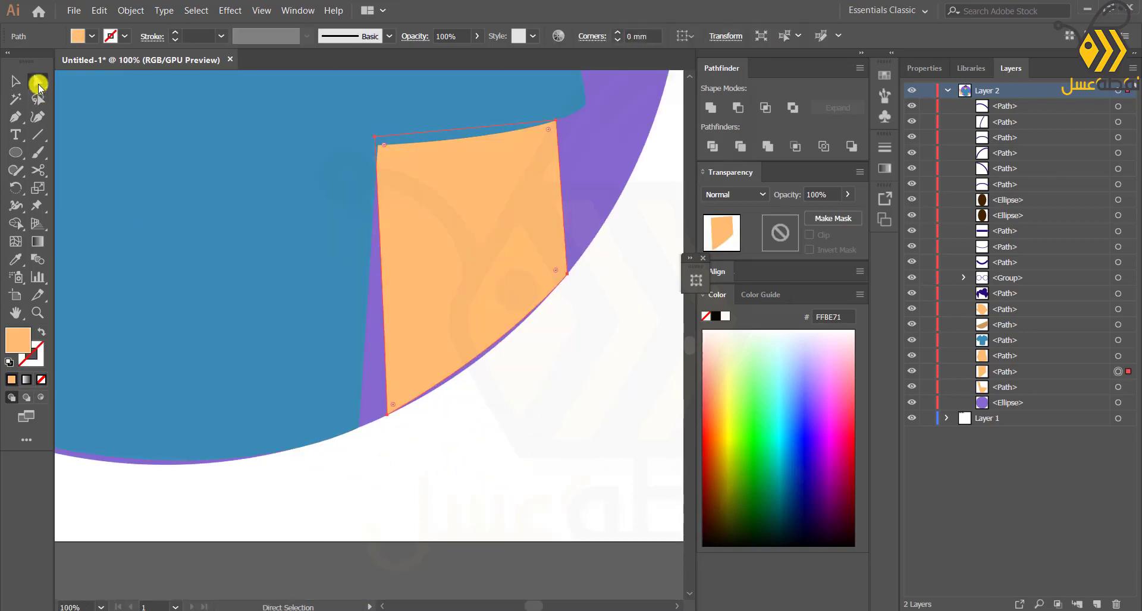
pyautogui.click(16, 117)
pyautogui.click(387, 415)
pyautogui.click(567, 275)
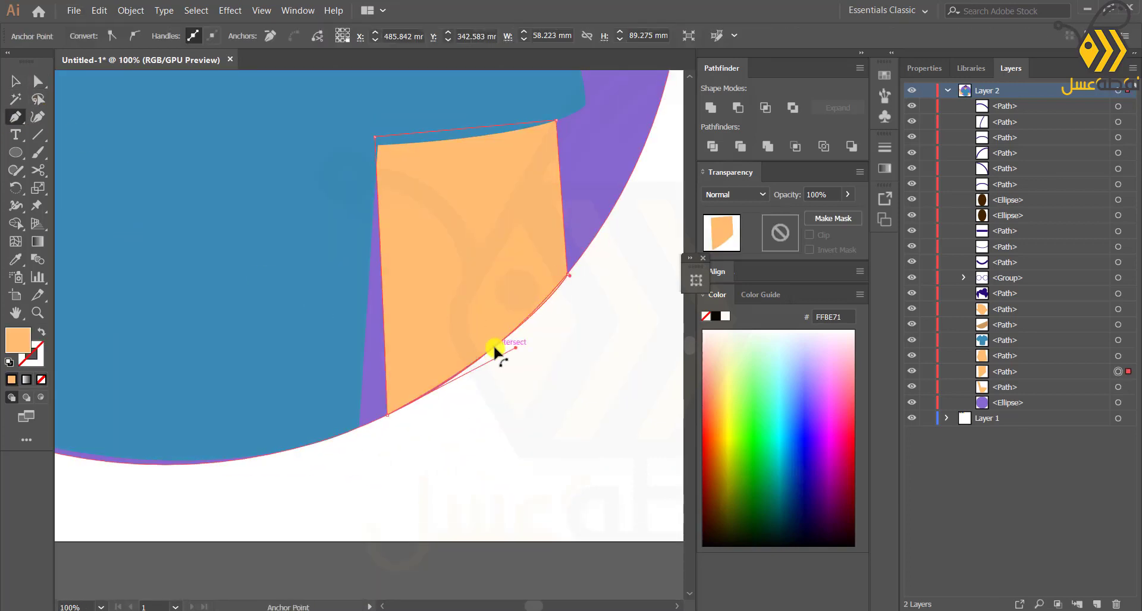
pyautogui.moveTo(416, 392); pyautogui.dragTo(441, 387)
pyautogui.keyDown('ctrl'); pyautogui.click(425, 429); pyautogui.keyUp('ctrl')
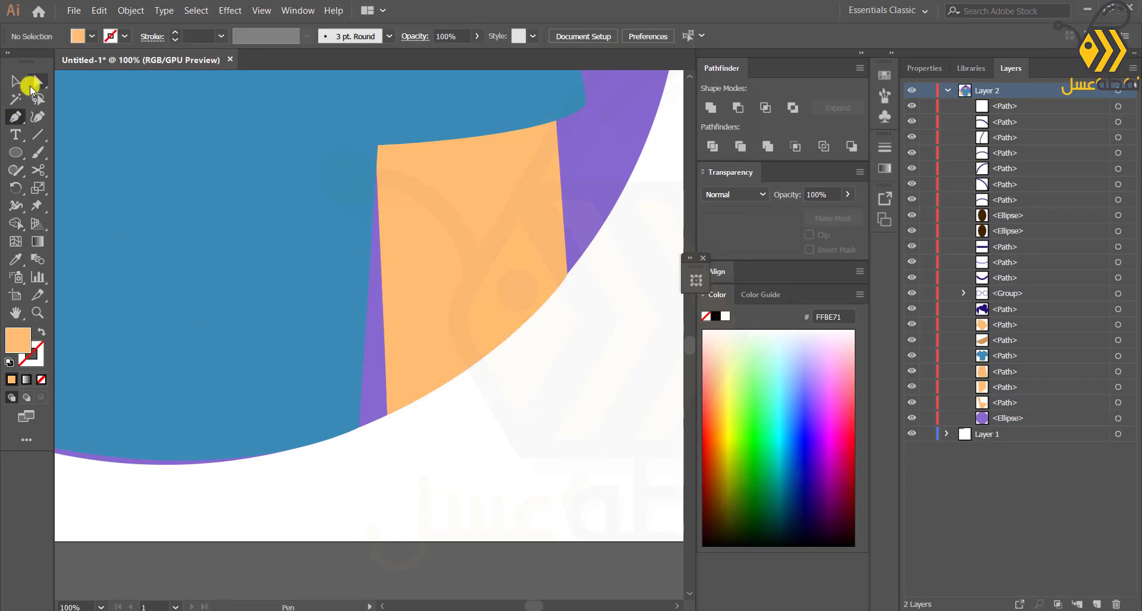
pyautogui.click(18, 82)
# Draw a closed shadow shape about 57 by 70 mm under the lowered arm's sleeve hem, with a thin fold rising into the shirt.
pyautogui.scroll(-3, 355, 468)
pyautogui.moveTo(217, 457); pyautogui.dragTo(362, 485)
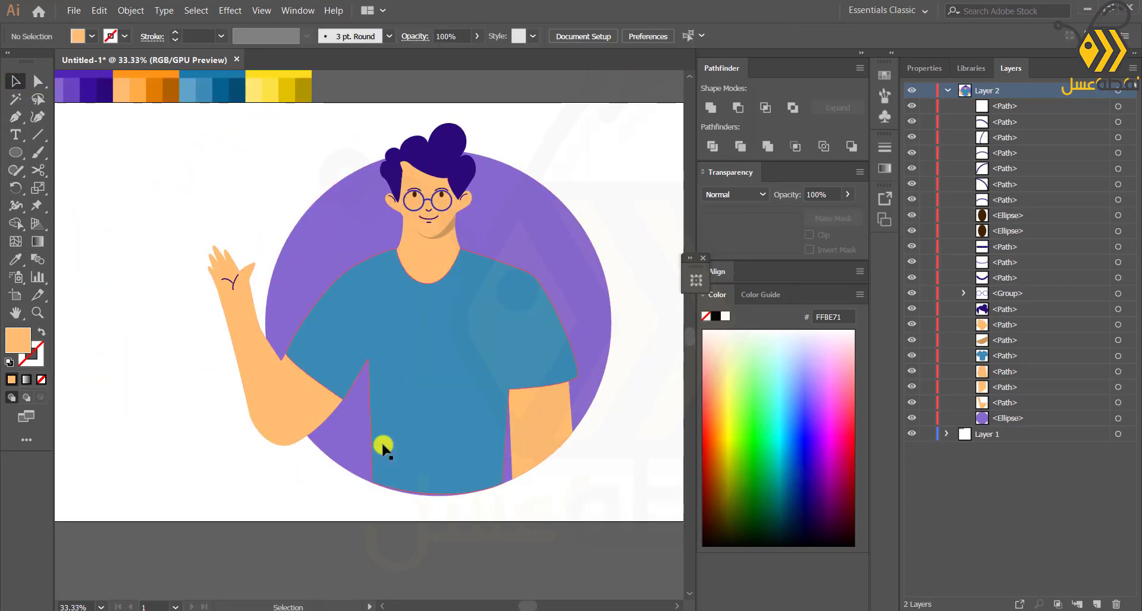
pyautogui.scroll(2, 515, 380)
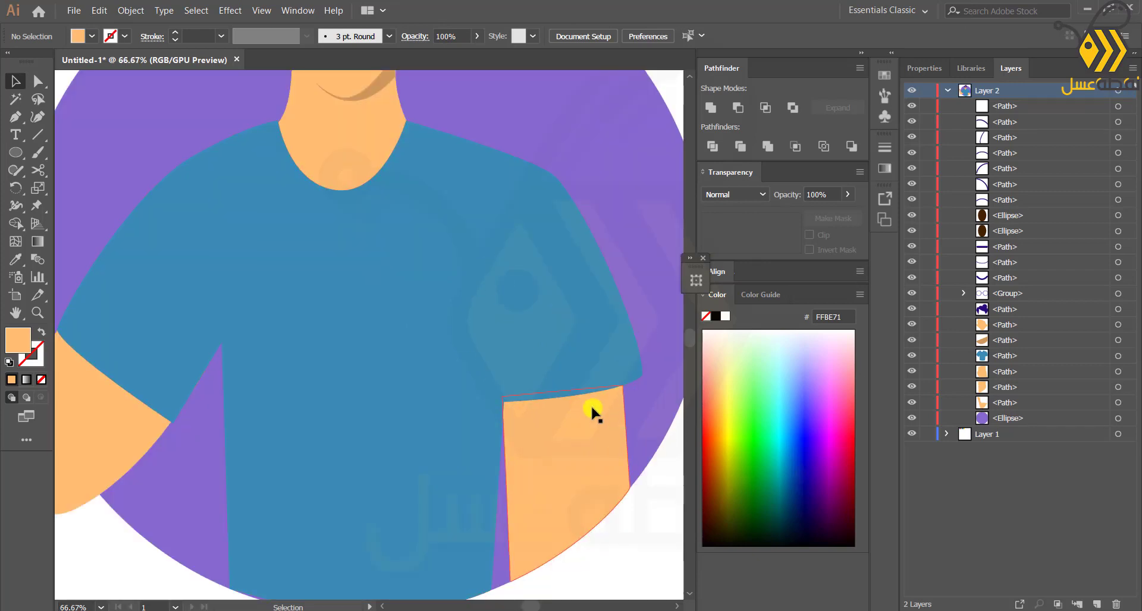
pyautogui.click(15, 116)
pyautogui.click(621, 378)
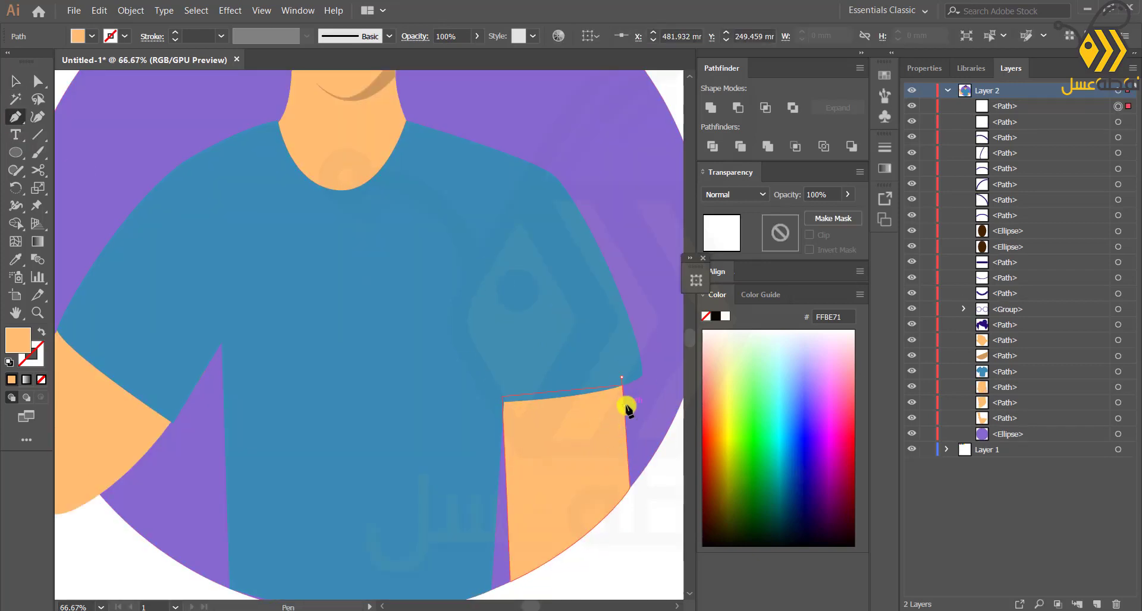
pyautogui.click(623, 405)
pyautogui.click(502, 385)
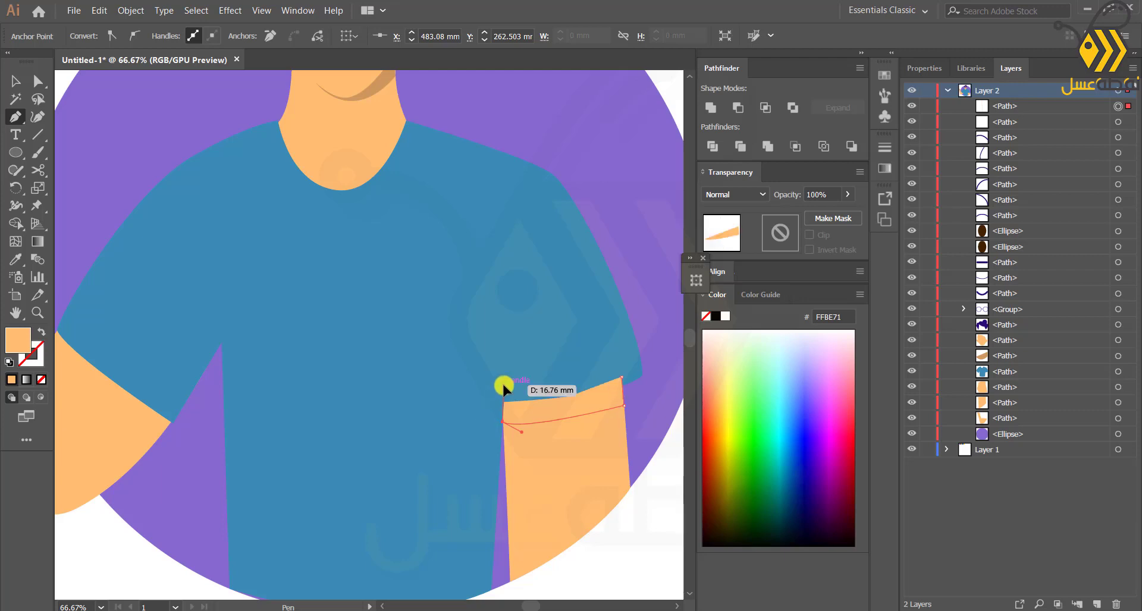
pyautogui.click(500, 274)
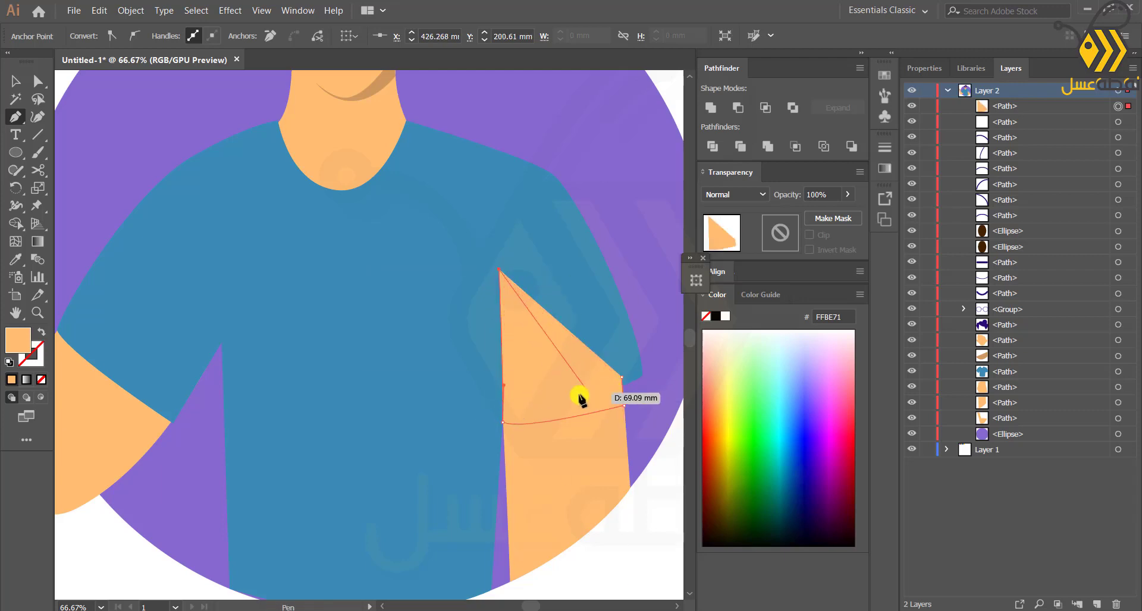
pyautogui.click(515, 404)
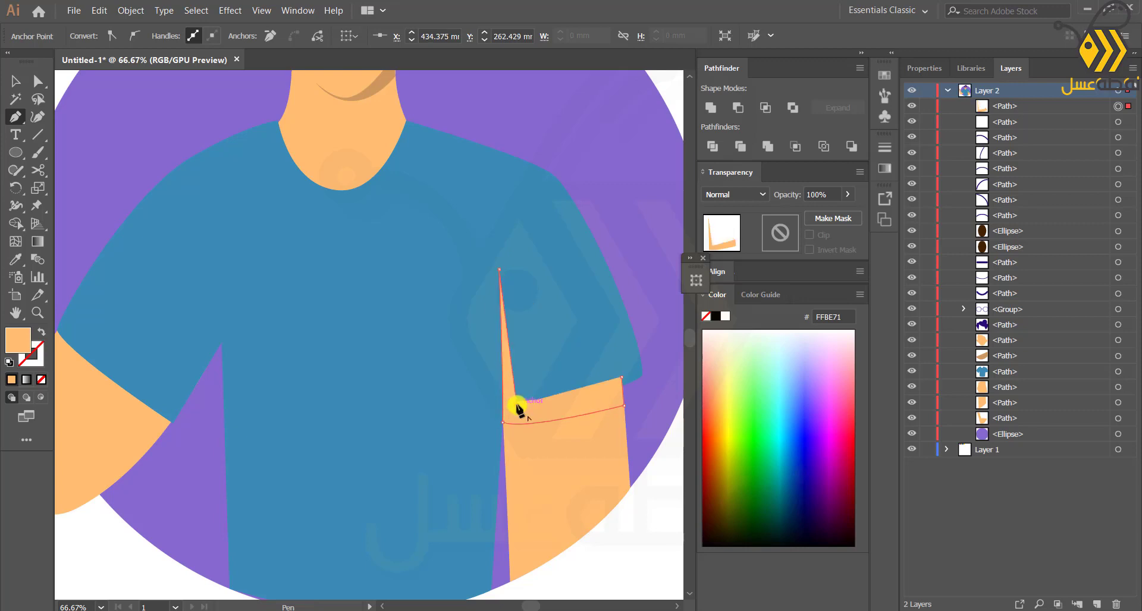
pyautogui.click(621, 378)
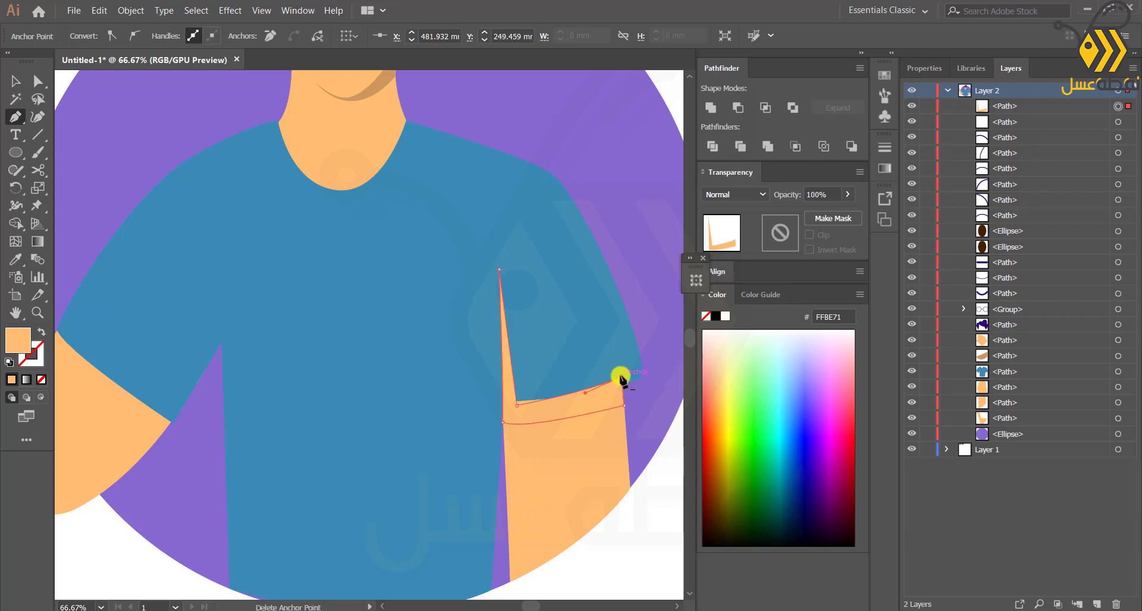
# Adjust the anchors and curve of the shadow's upper edge to match the sleeve hem.
pyautogui.scroll(2, 619, 383)
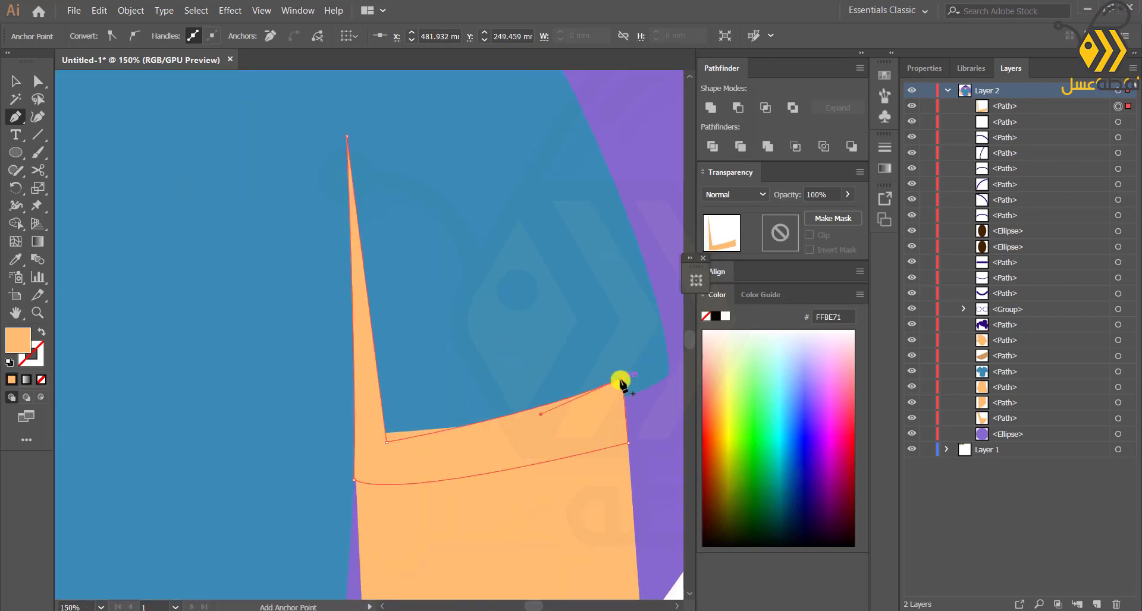
pyautogui.click(386, 442)
pyautogui.click(386, 438)
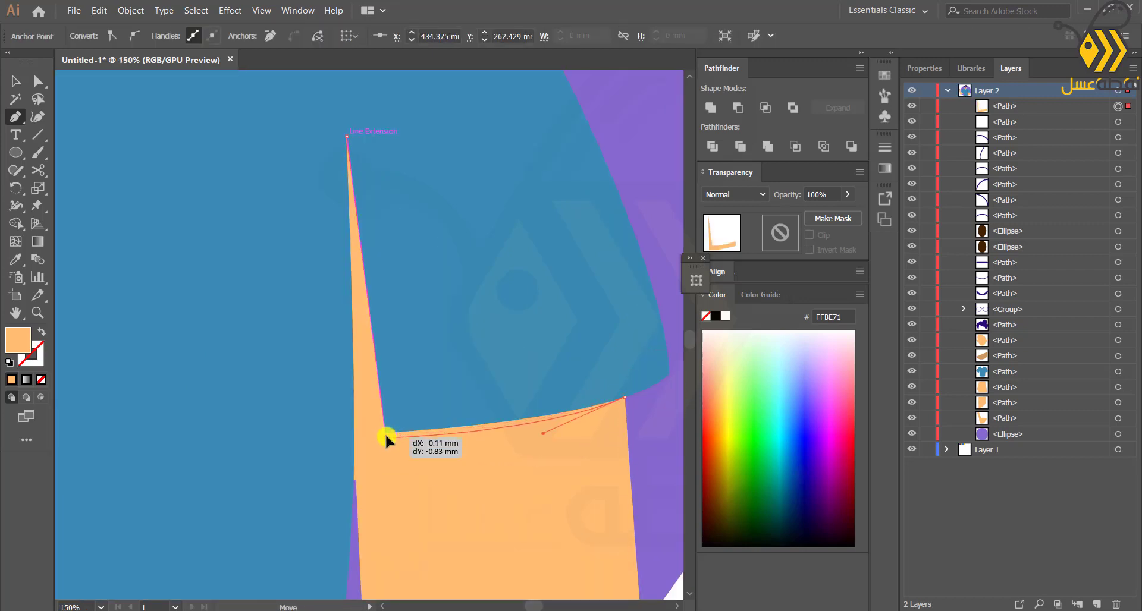
pyautogui.moveTo(506, 432); pyautogui.dragTo(505, 430)
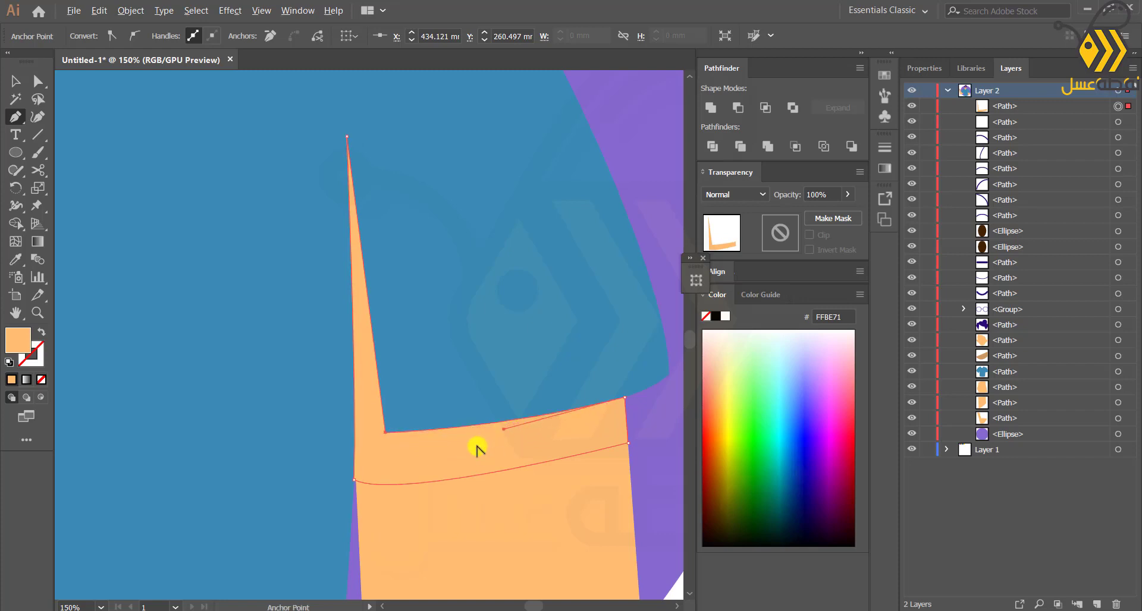
# Fill the sleeve shadow with the darkest blue shade of the palette (054870).
pyautogui.scroll(-6, 474, 443)
pyautogui.click(14, 259)
pyautogui.click(323, 292)
pyautogui.scroll(1, 422, 352)
pyautogui.click(16, 81)
pyautogui.click(121, 126)
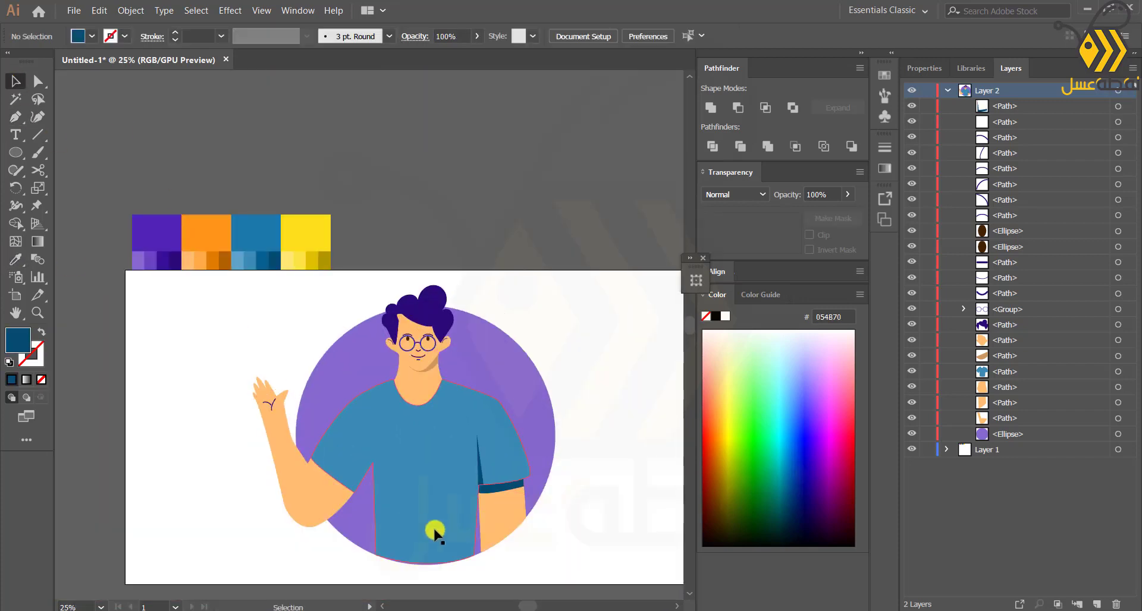
# Draw a closed curved shadow about 65 by 80 mm on the waving arm, from the sleeve hem down around the elbow.
pyautogui.scroll(1, 436, 533)
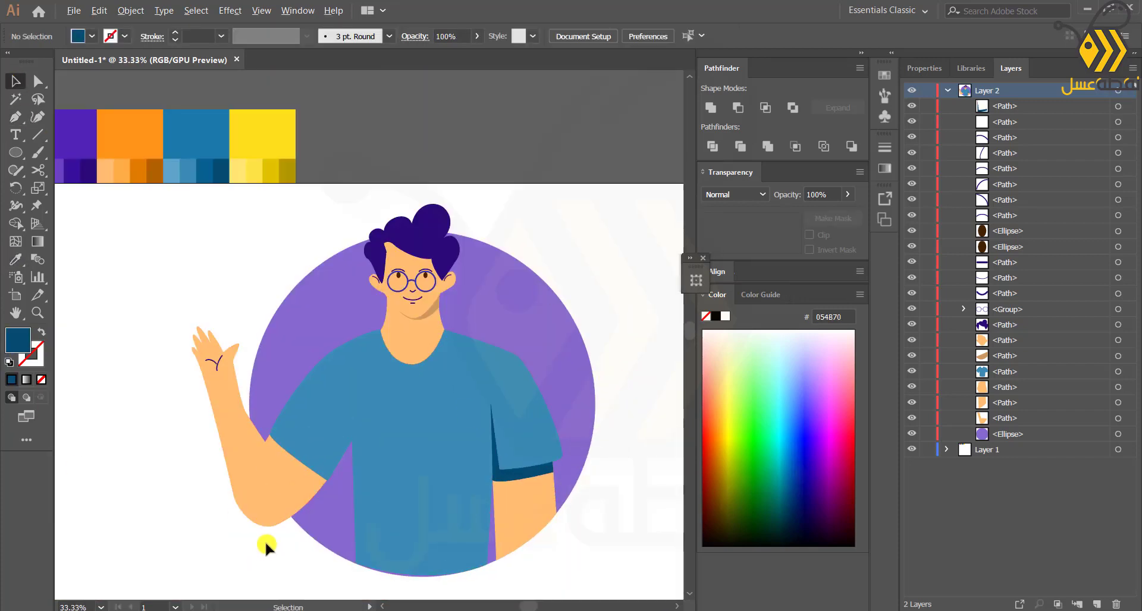
pyautogui.moveTo(323, 532); pyautogui.dragTo(466, 497)
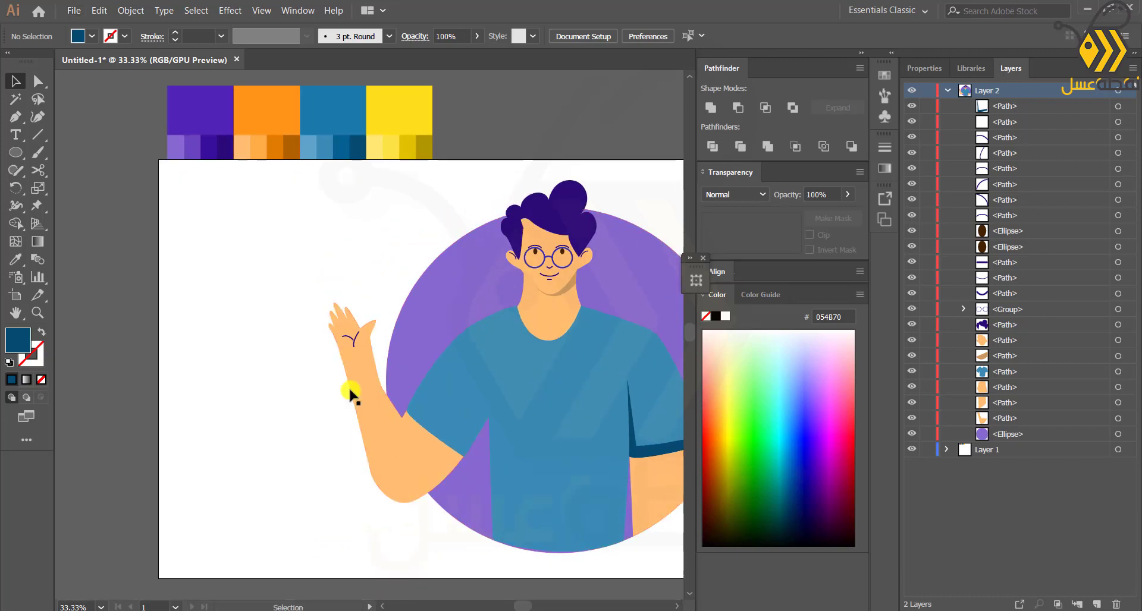
pyautogui.scroll(1, 439, 431)
pyautogui.click(13, 121)
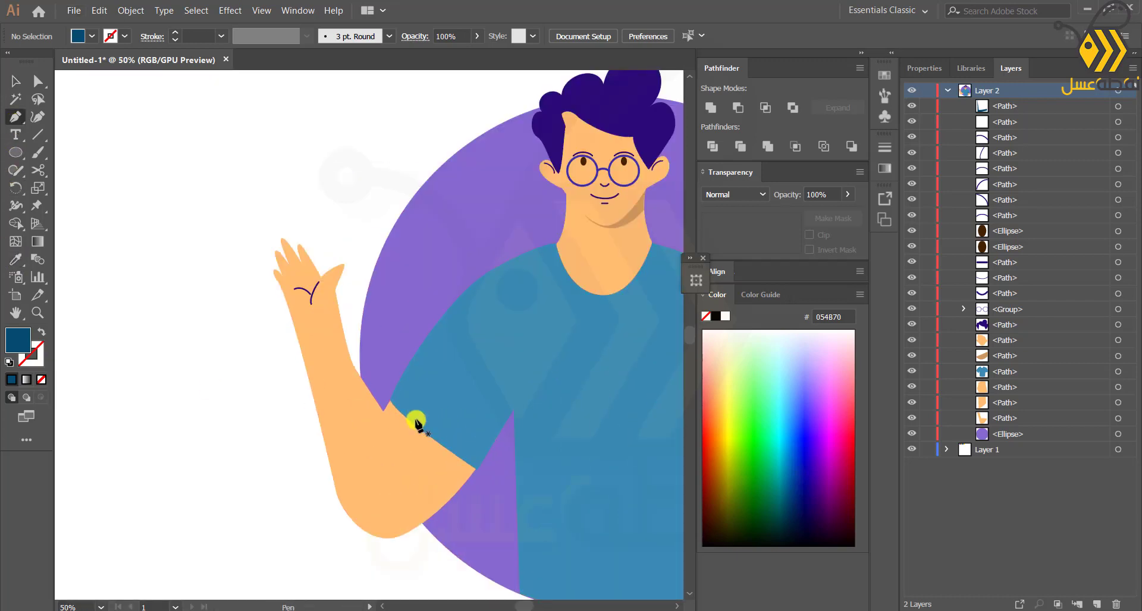
pyautogui.moveTo(400, 405); pyautogui.dragTo(396, 421)
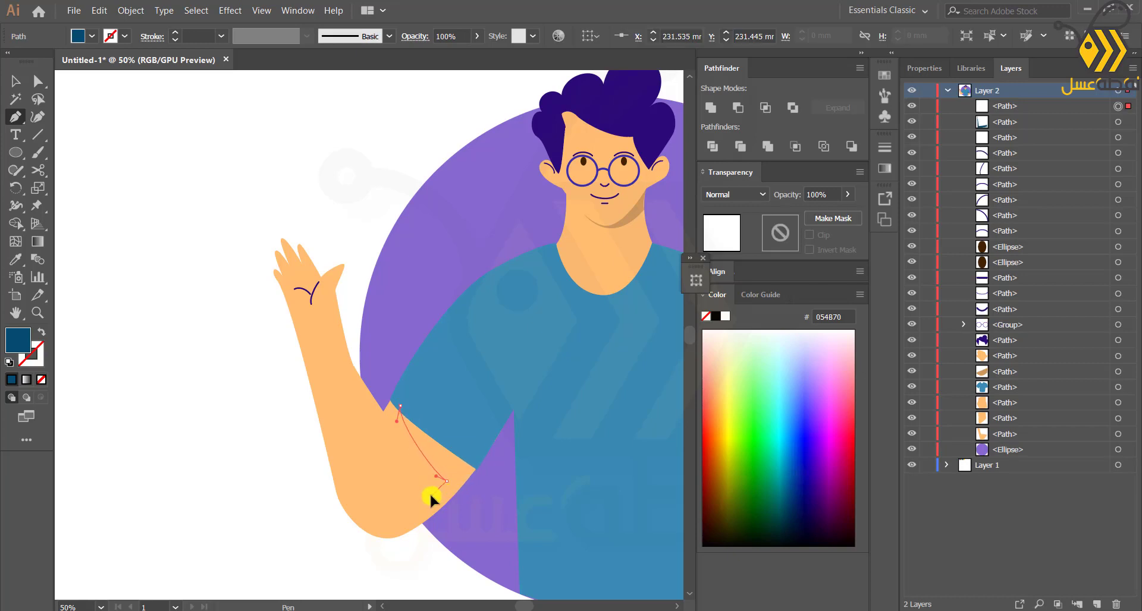
pyautogui.moveTo(430, 494); pyautogui.dragTo(430, 494)
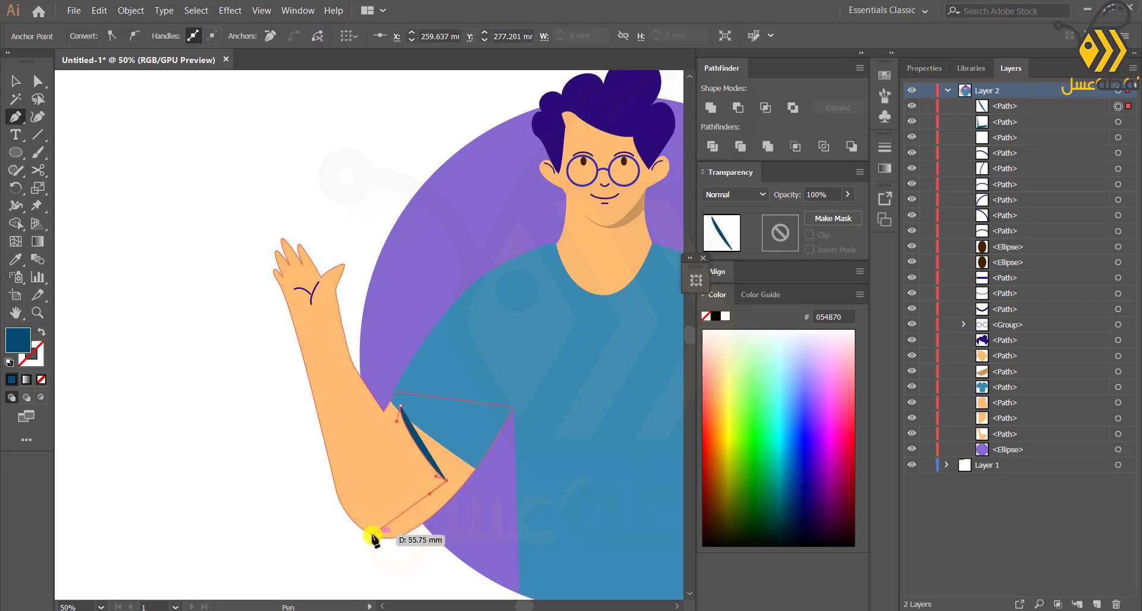
pyautogui.moveTo(372, 535); pyautogui.dragTo(409, 553)
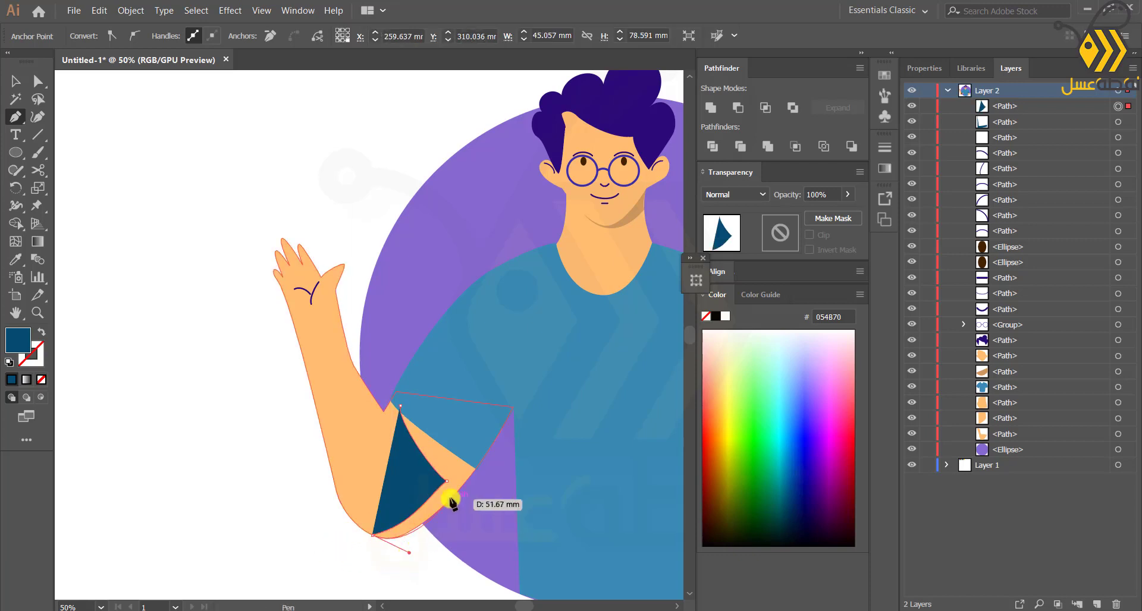
pyautogui.click(479, 462)
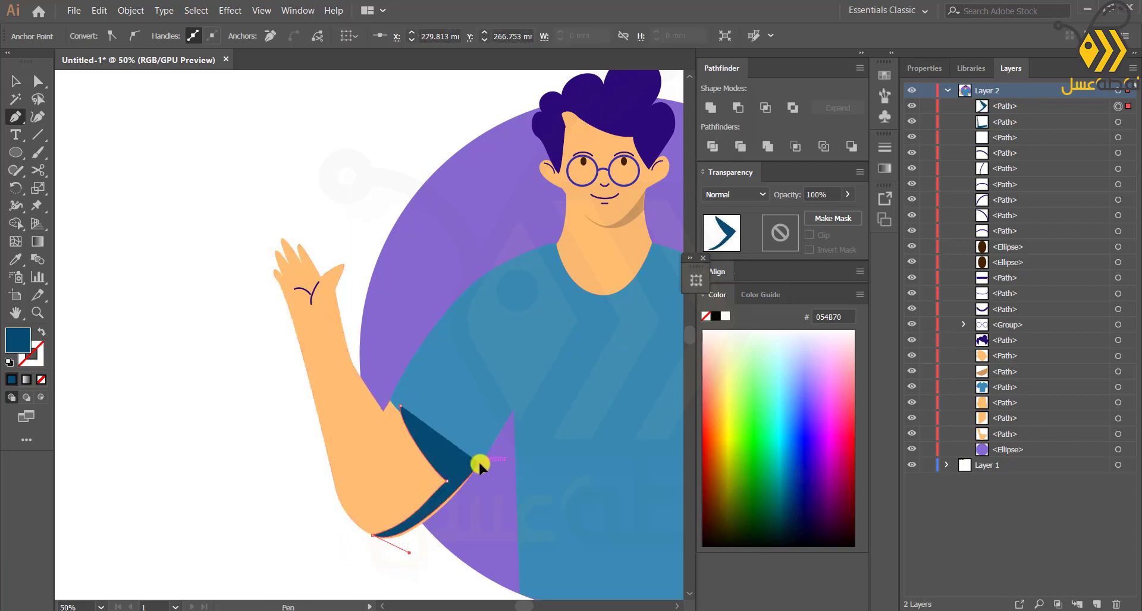
pyautogui.click(403, 411)
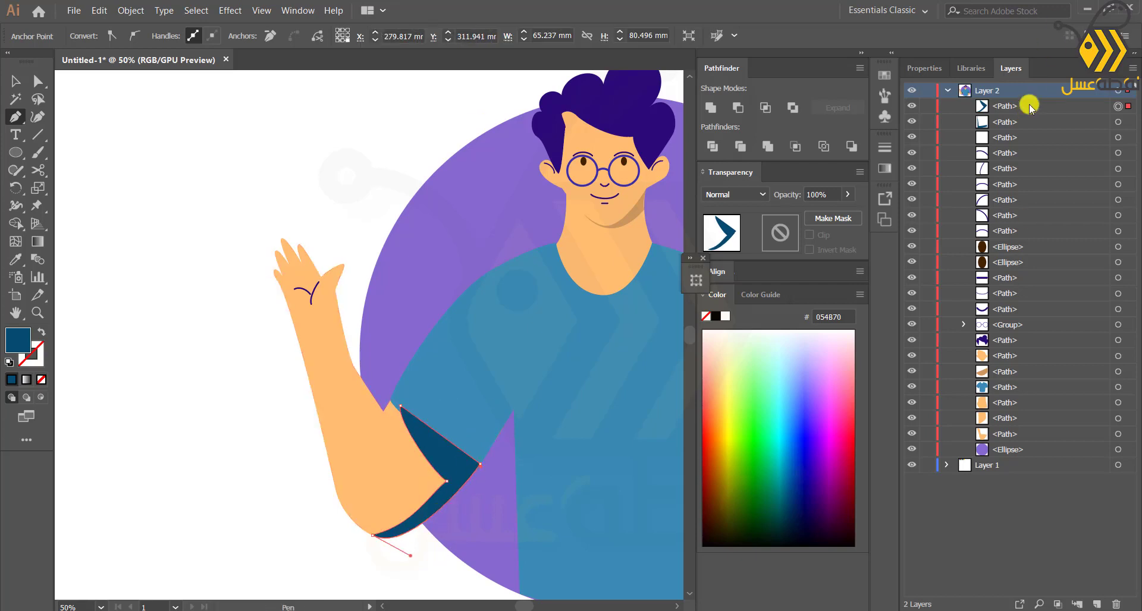
# Move the waving arm's shadow below the shirt in the layer stacking order.
pyautogui.moveTo(1030, 107); pyautogui.dragTo(1020, 395)
pyautogui.press('v')
pyautogui.click(205, 334)
pyautogui.scroll(-2, 209, 358)
pyautogui.moveTo(213, 397); pyautogui.dragTo(267, 432)
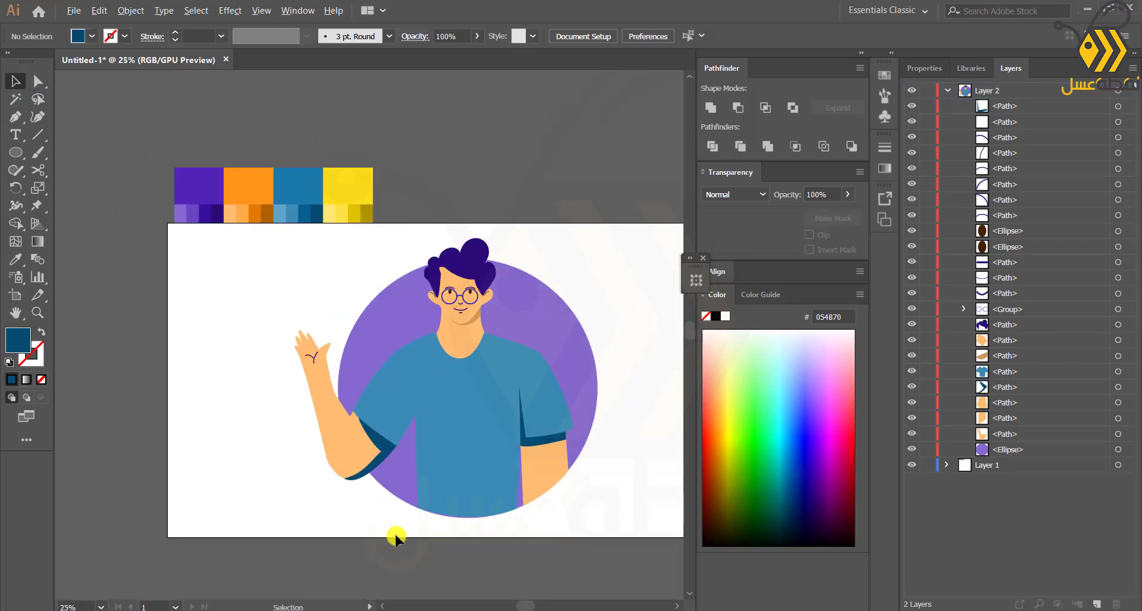
# Select both sleeve shadows and lower their opacity to 60%.
pyautogui.scroll(4, 332, 483)
pyautogui.scroll(2, 410, 461)
pyautogui.scroll(-5, 409, 461)
pyautogui.click(663, 409)
pyautogui.keyDown('shift'); pyautogui.click(453, 418); pyautogui.keyUp('shift')
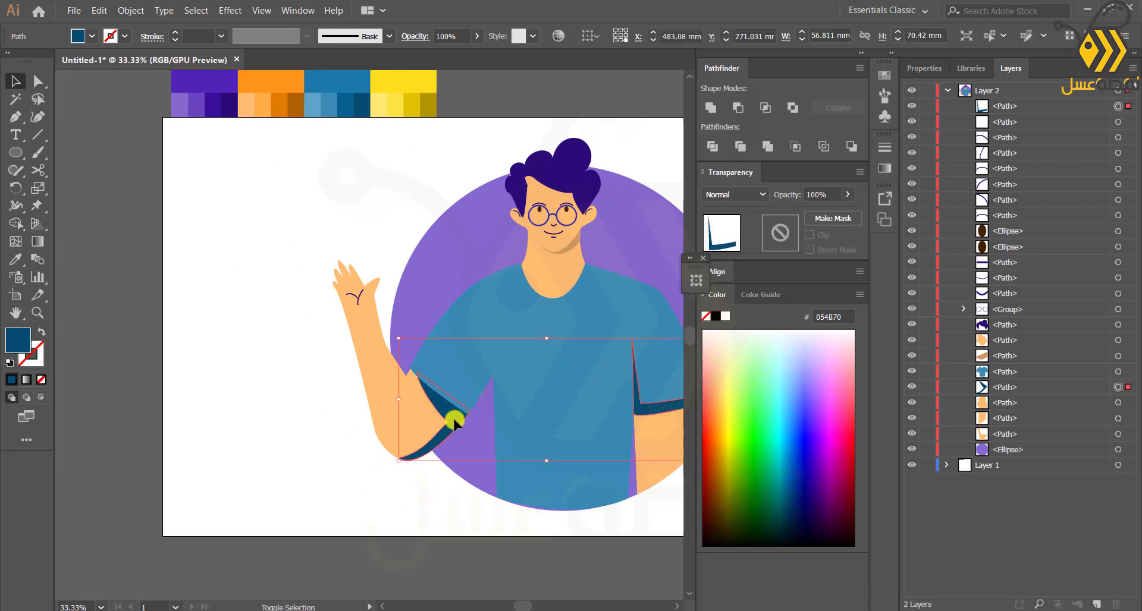
pyautogui.click(848, 194)
pyautogui.moveTo(849, 212); pyautogui.dragTo(822, 213)
# Recolor both sleeve shadows dark purple (2C0A79) using the Eyedropper.
pyautogui.click(18, 260)
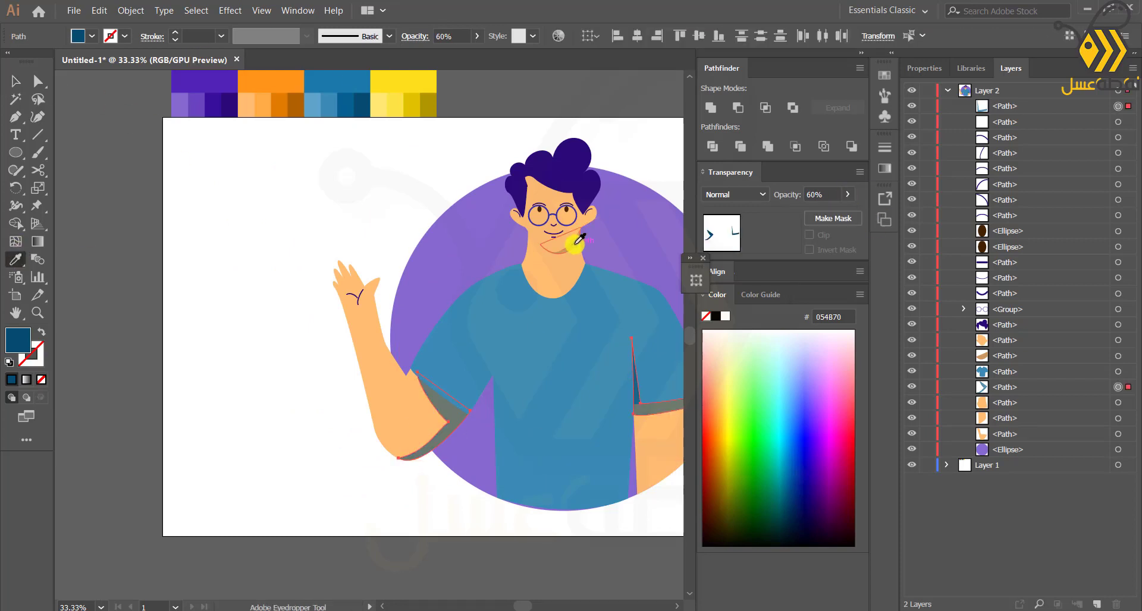
pyautogui.click(575, 243)
pyautogui.click(14, 85)
pyautogui.click(245, 256)
pyautogui.scroll(-1, 246, 255)
pyautogui.moveTo(268, 263); pyautogui.dragTo(237, 352)
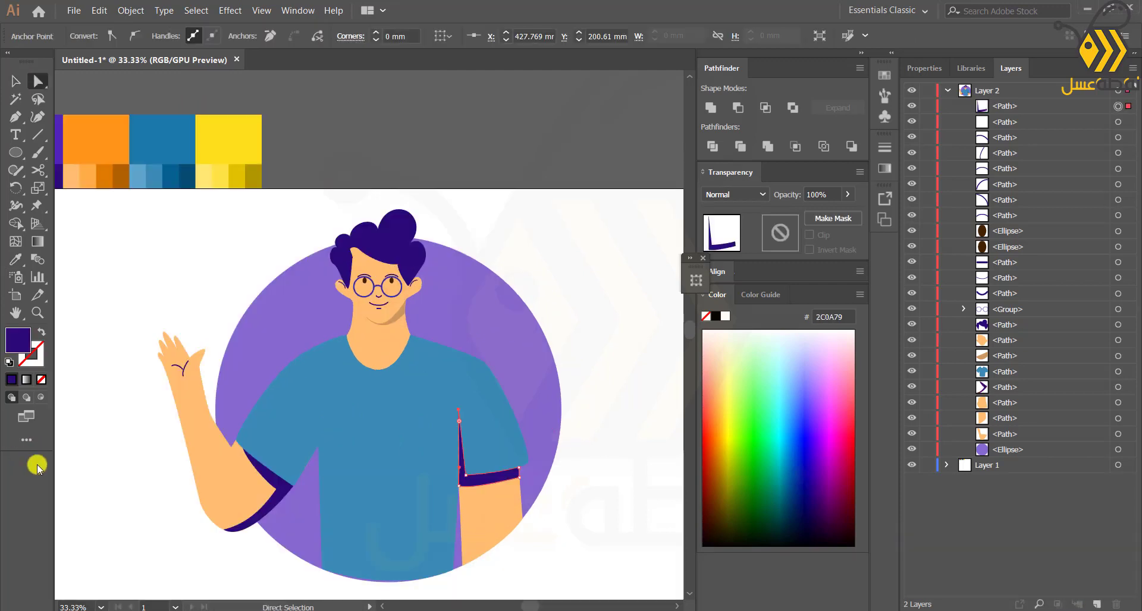
# Sample the 2 pt dark purple stroke with no fill from the palm detail line using the Eyedropper.
pyautogui.scroll(2, 250, 478)
pyautogui.click(16, 119)
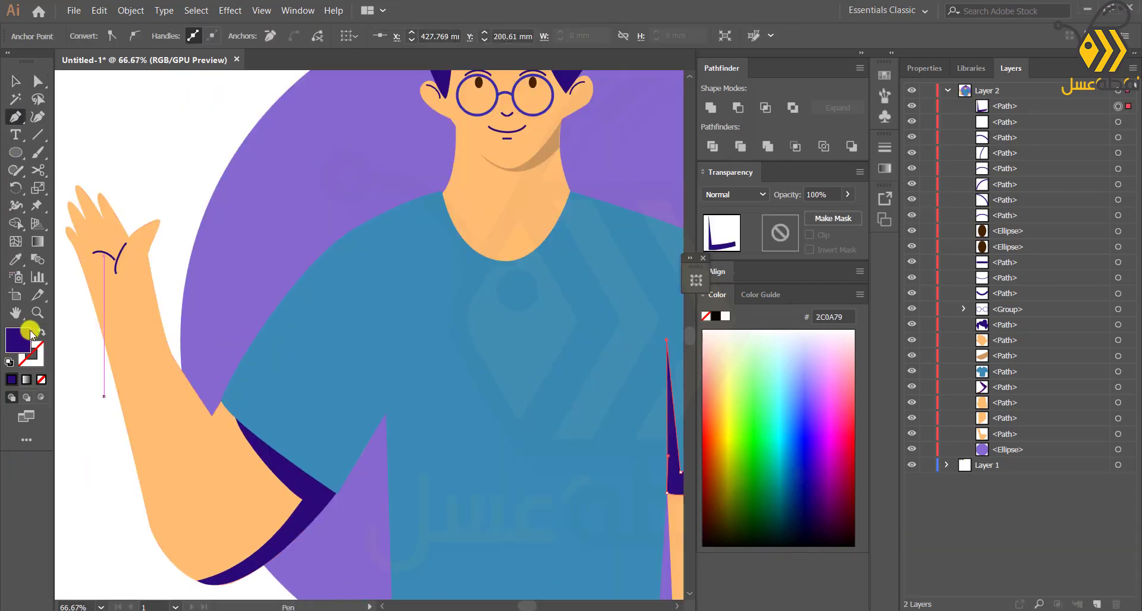
pyautogui.click(15, 260)
pyautogui.click(102, 254)
pyautogui.click(18, 121)
pyautogui.click(348, 476)
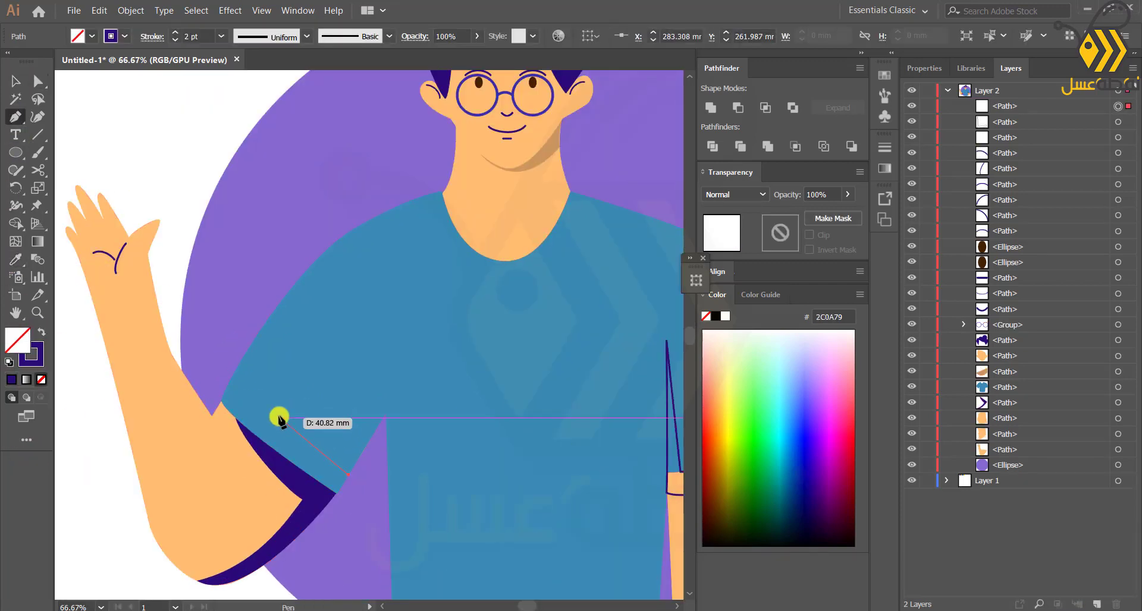
pyautogui.moveTo(247, 373); pyautogui.dragTo(247, 374)
pyautogui.press('v')
pyautogui.click(90, 119)
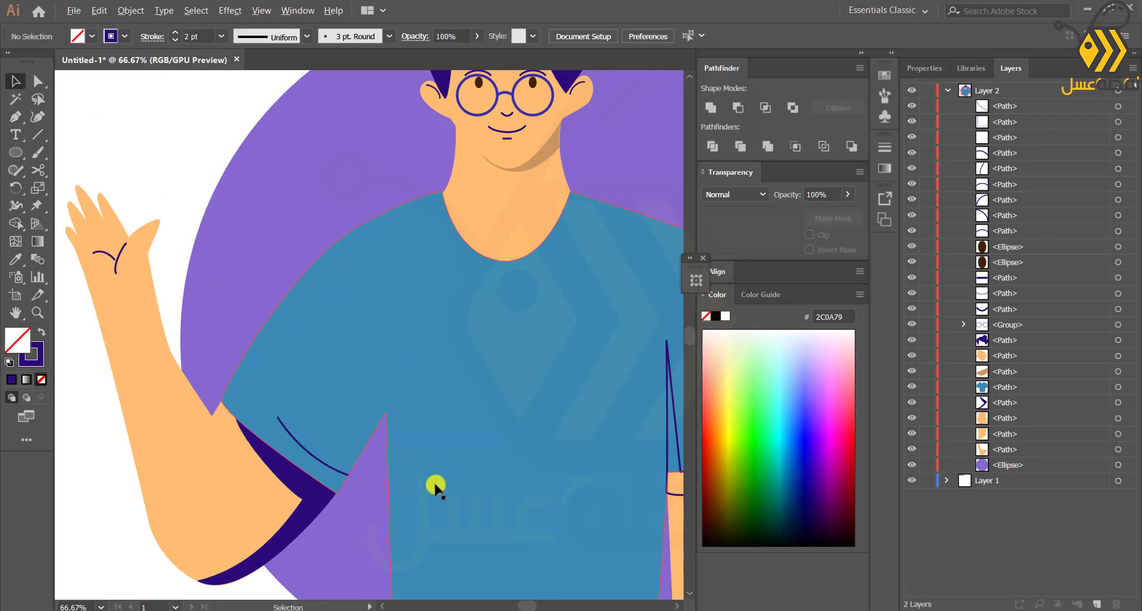
pyautogui.hotkey('ctrl', 'z')
# Draw a curved seam line just above the waving arm's sleeve hem with the Pen tool, starting from the sleeve's underarm edge.
pyautogui.click(13, 114)
pyautogui.click(348, 476)
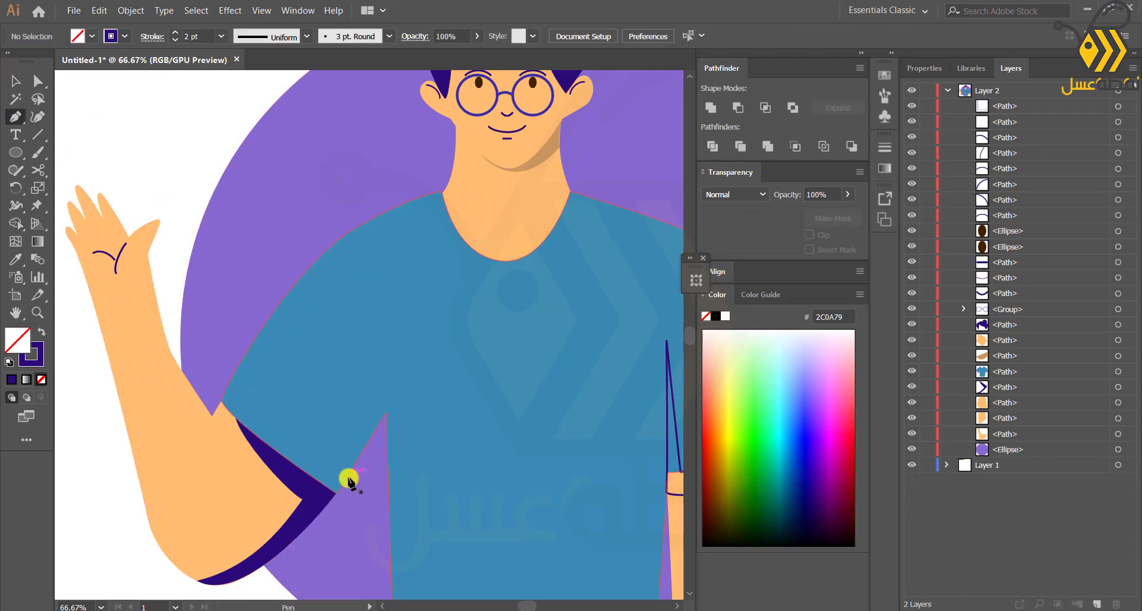
pyautogui.click(348, 477)
pyautogui.moveTo(225, 362); pyautogui.dragTo(225, 365)
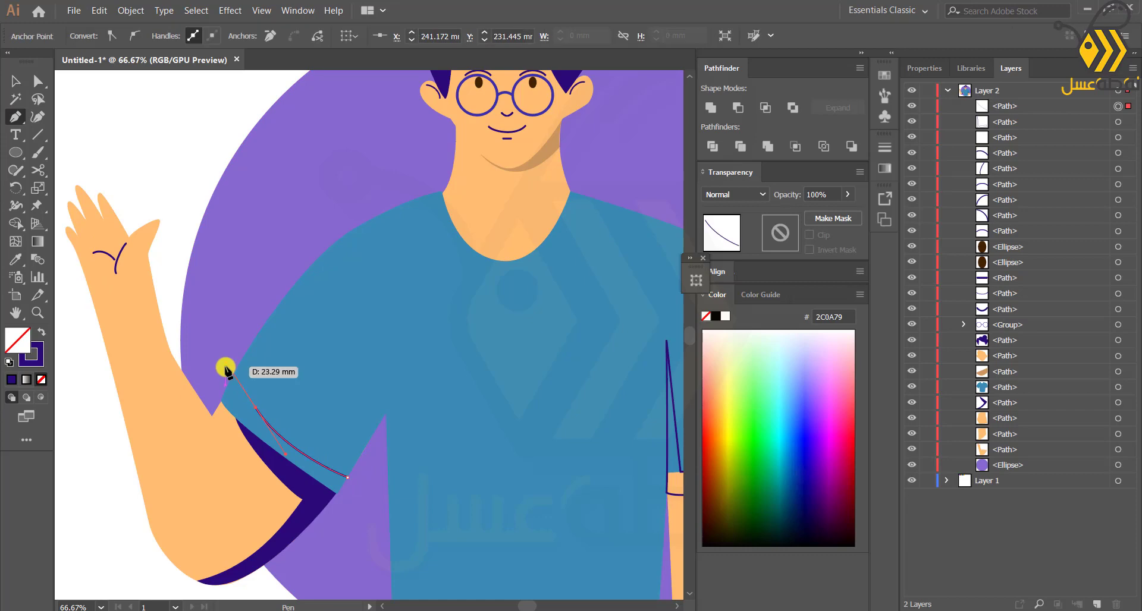
pyautogui.press('v')
pyautogui.click(108, 175)
# Restore the dark purple fill of the lowered arm's sleeve shadow by sampling the waving arm's shadow.
pyautogui.scroll(-2, 108, 174)
pyautogui.moveTo(333, 316); pyautogui.dragTo(329, 461)
pyautogui.click(401, 482)
pyautogui.press('i')
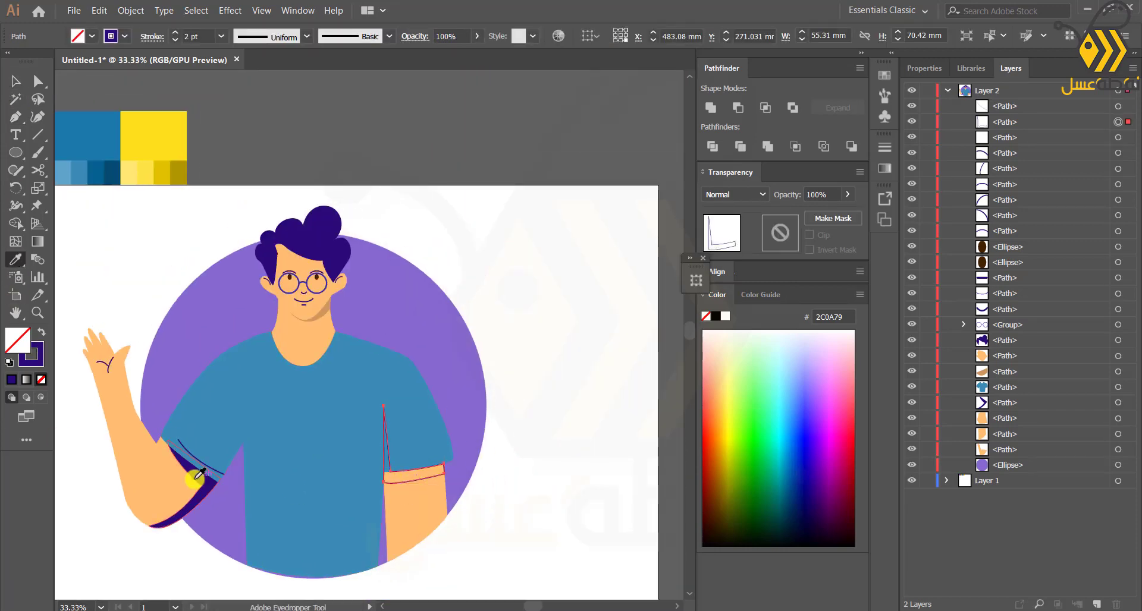
pyautogui.click(193, 474)
pyautogui.press('v')
pyautogui.click(83, 213)
# Draw a curved seam line just above the lowered arm's sleeve hem and give it a dark purple stroke with no fill.
pyautogui.scroll(3, 410, 483)
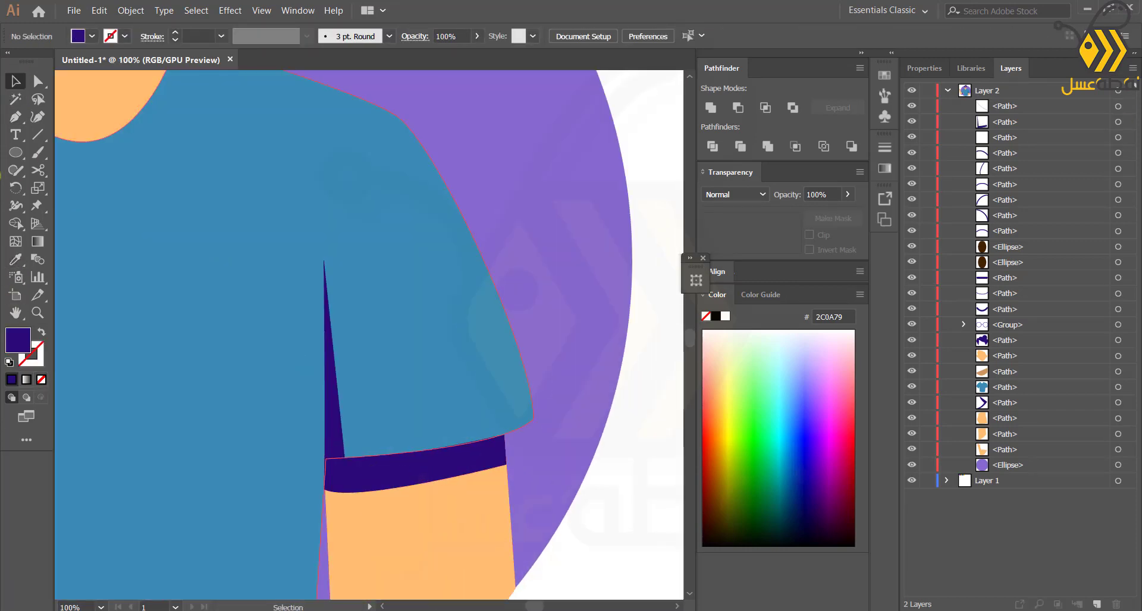
pyautogui.press('p')
pyautogui.click(342, 434)
pyautogui.click(488, 415)
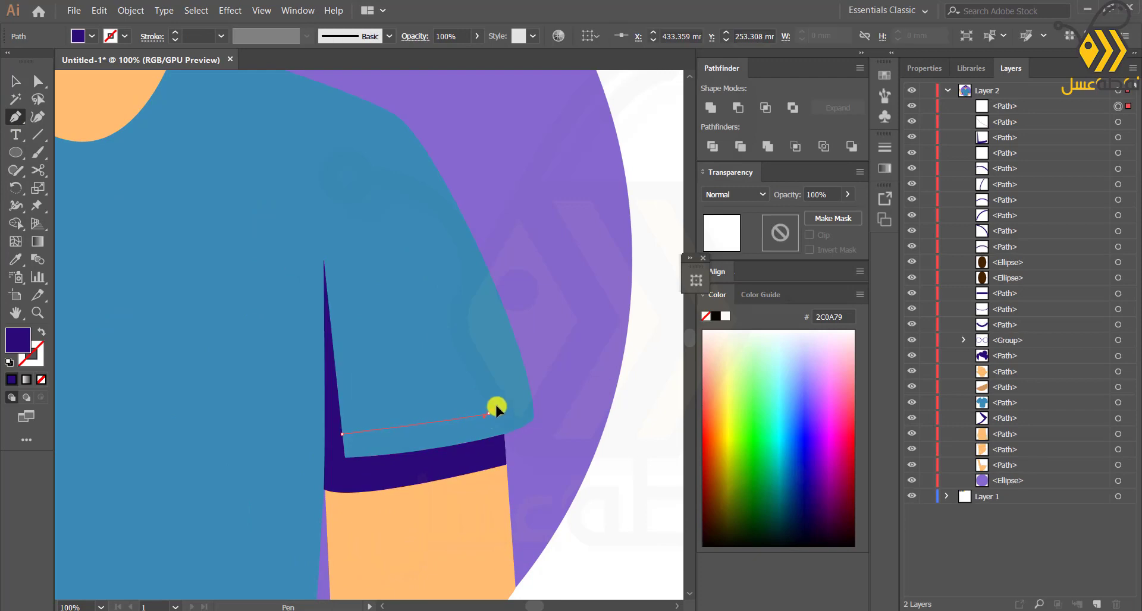
pyautogui.click(530, 394)
pyautogui.click(40, 331)
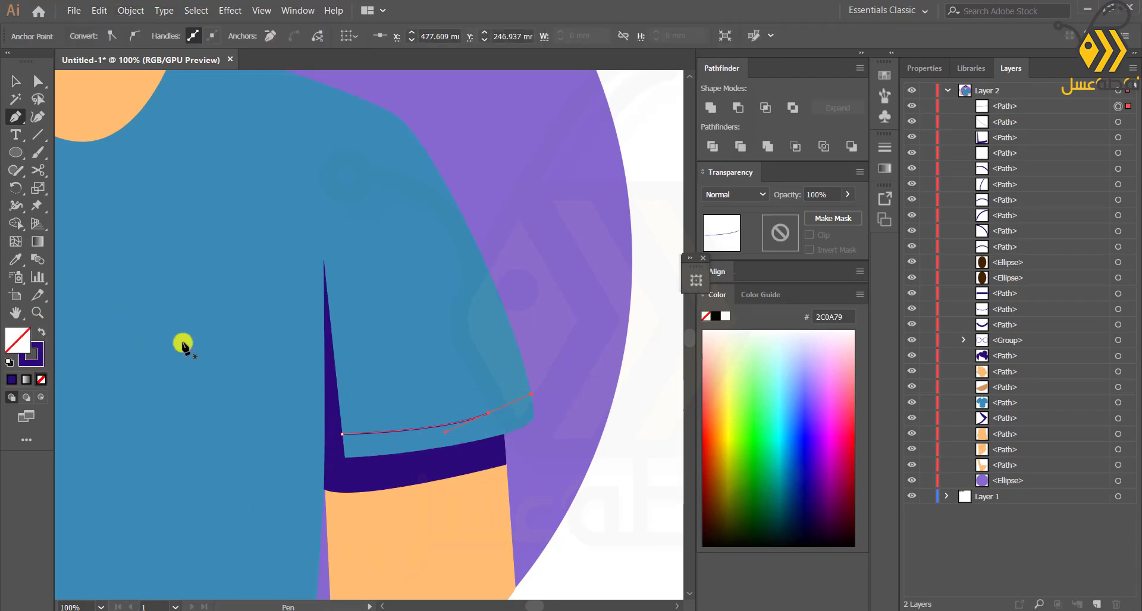
pyautogui.scroll(-1, 192, 387)
pyautogui.press('i')
pyautogui.click(128, 97)
pyautogui.click(17, 79)
# Draw a curved collar seam line below one side of the neckline and match it to the sleeve seam's stroke with the Eyedropper.
pyautogui.scroll(2, 270, 333)
pyautogui.click(196, 258)
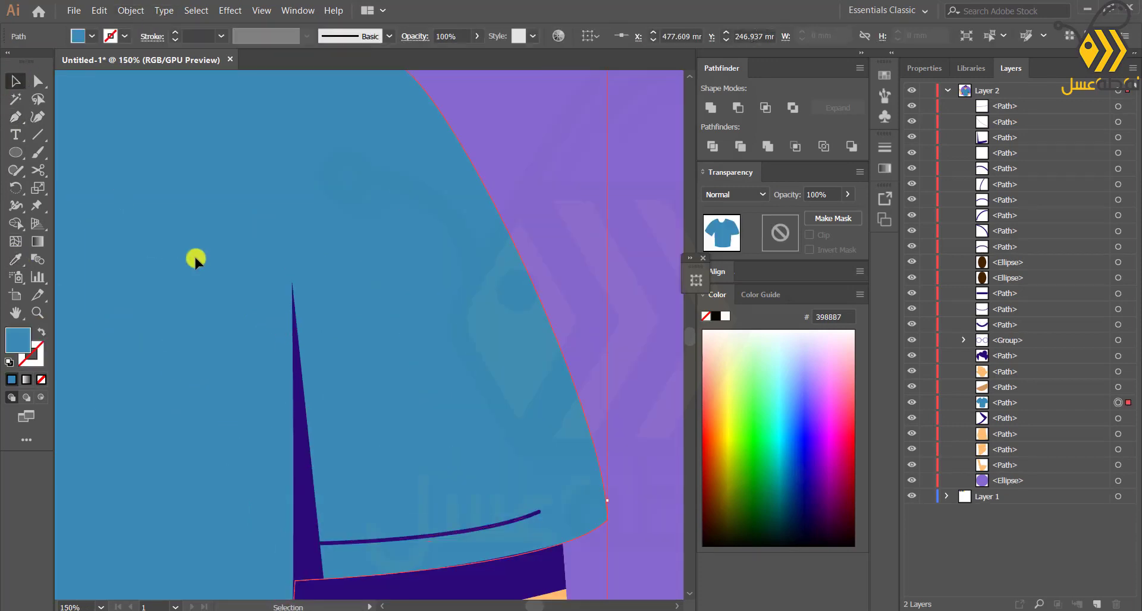
pyautogui.scroll(-2, 196, 259)
pyautogui.scroll(-2, 576, 234)
pyautogui.scroll(1, 454, 306)
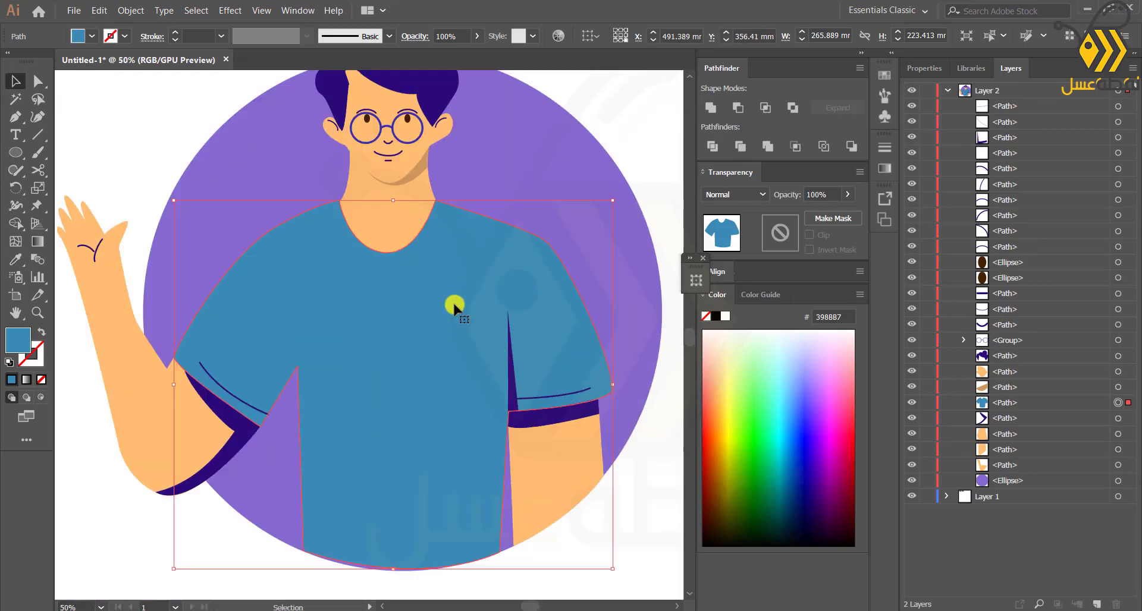
pyautogui.press('p')
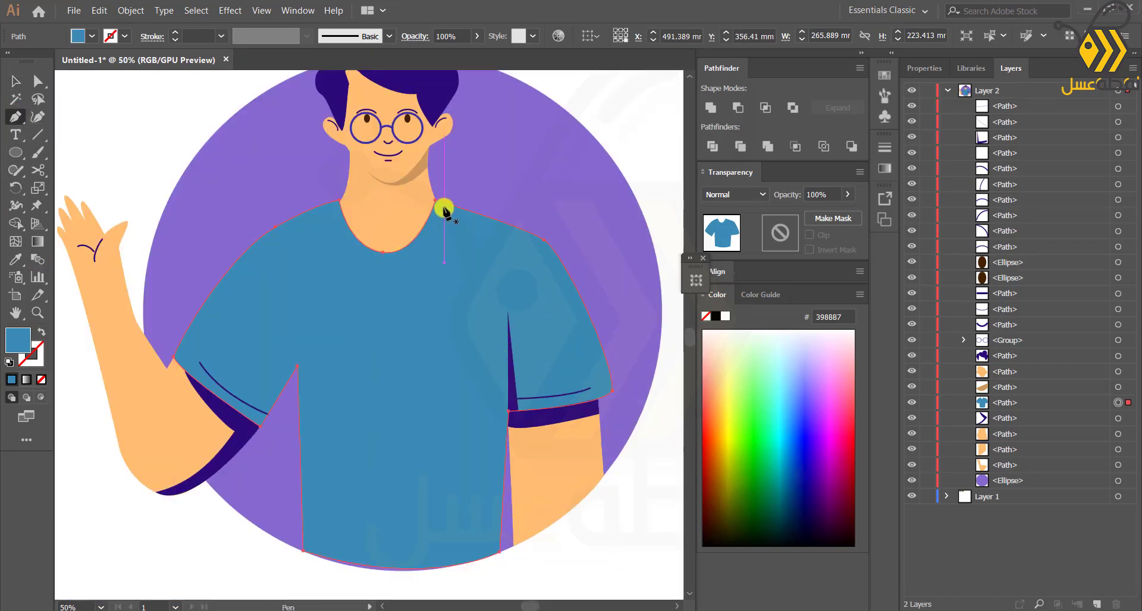
pyautogui.moveTo(444, 209); pyautogui.dragTo(441, 232)
pyautogui.moveTo(380, 266); pyautogui.dragTo(366, 269)
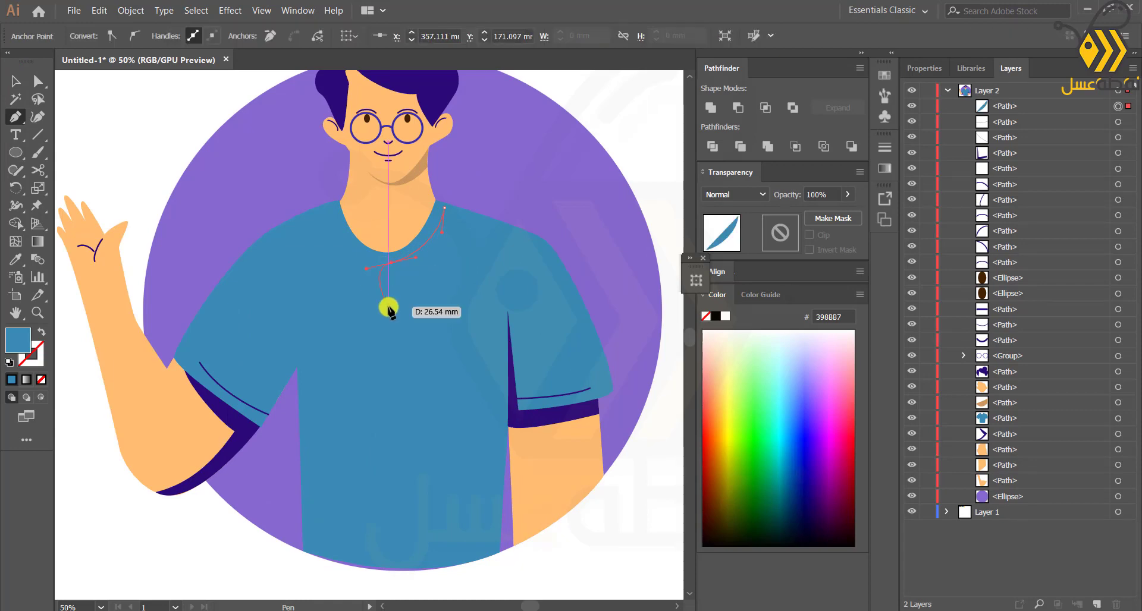
pyautogui.press('i')
pyautogui.click(525, 398)
pyautogui.click(15, 82)
pyautogui.click(89, 132)
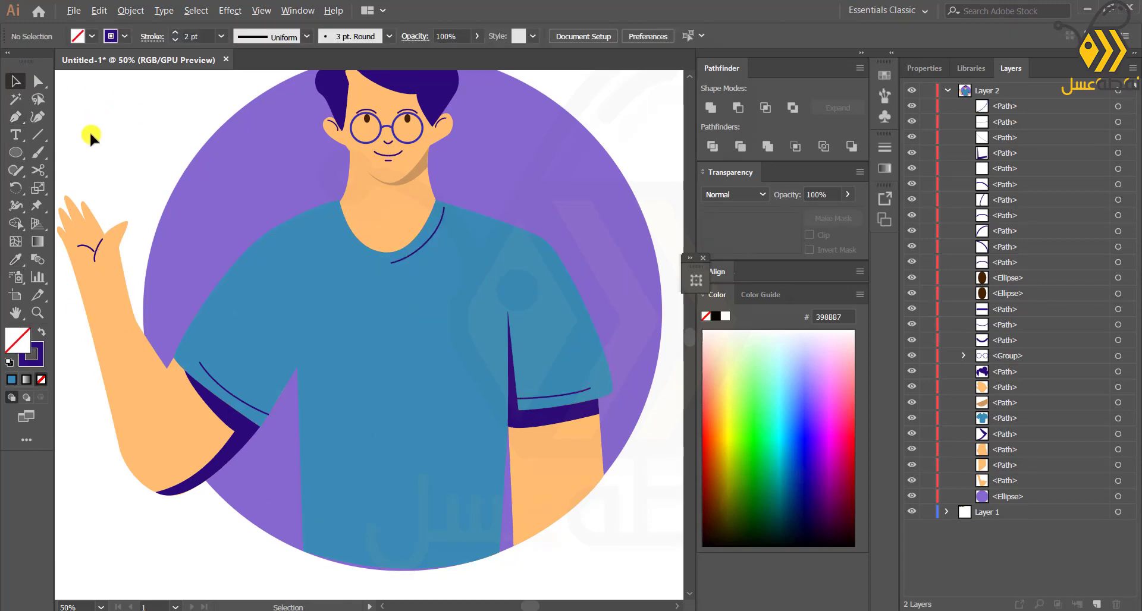
# Draw a blue square about 18 mm wide beside the figure, turn it into a diamond, and duplicate it into a row of five.
pyautogui.scroll(-1, 418, 299)
pyautogui.click(385, 322)
pyautogui.click(146, 388)
pyautogui.moveTo(147, 372); pyautogui.dragTo(247, 397)
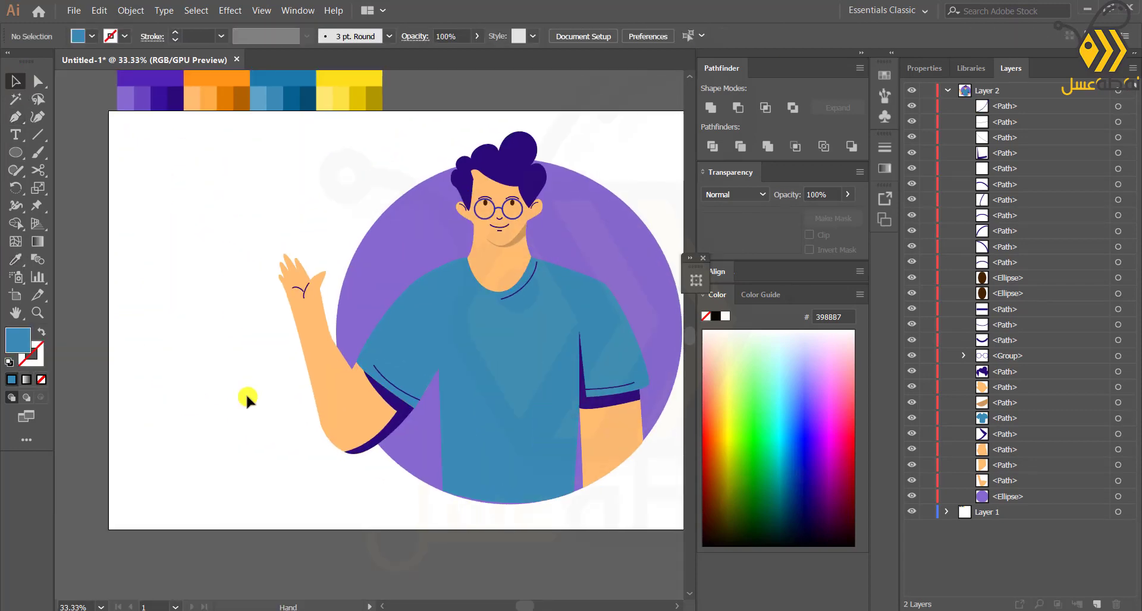
pyautogui.click(14, 154)
pyautogui.moveTo(161, 172)
pyautogui.mouseDown()
pyautogui.moveTo(184, 195)
pyautogui.moveTo(257, 182)
pyautogui.mouseUp()
pyautogui.click(15, 82)
pyautogui.click(146, 209)
pyautogui.click(173, 183)
pyautogui.moveTo(256, 182); pyautogui.dragTo(285, 181)
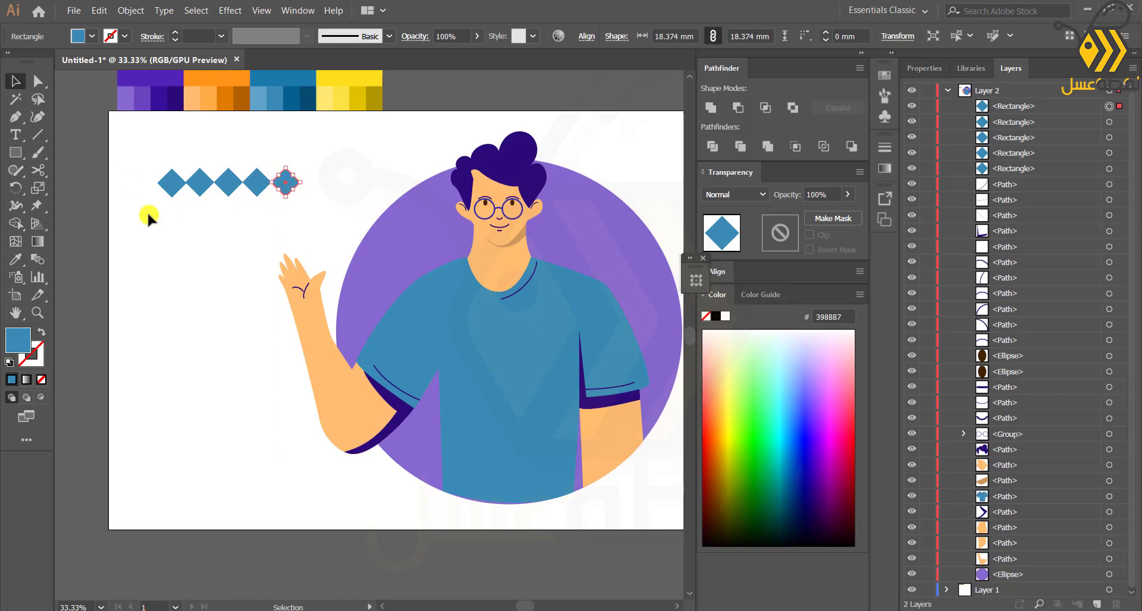
# Group the five diamonds into a row about 87 mm wide and recolor it dark blue (054870) with the Eyedropper.
pyautogui.moveTo(147, 211); pyautogui.dragTo(199, 188)
pyautogui.hotkey('ctrl', 'g')
pyautogui.click(291, 191)
pyautogui.click(16, 261)
pyautogui.click(306, 101)
pyautogui.click(15, 80)
pyautogui.click(283, 161)
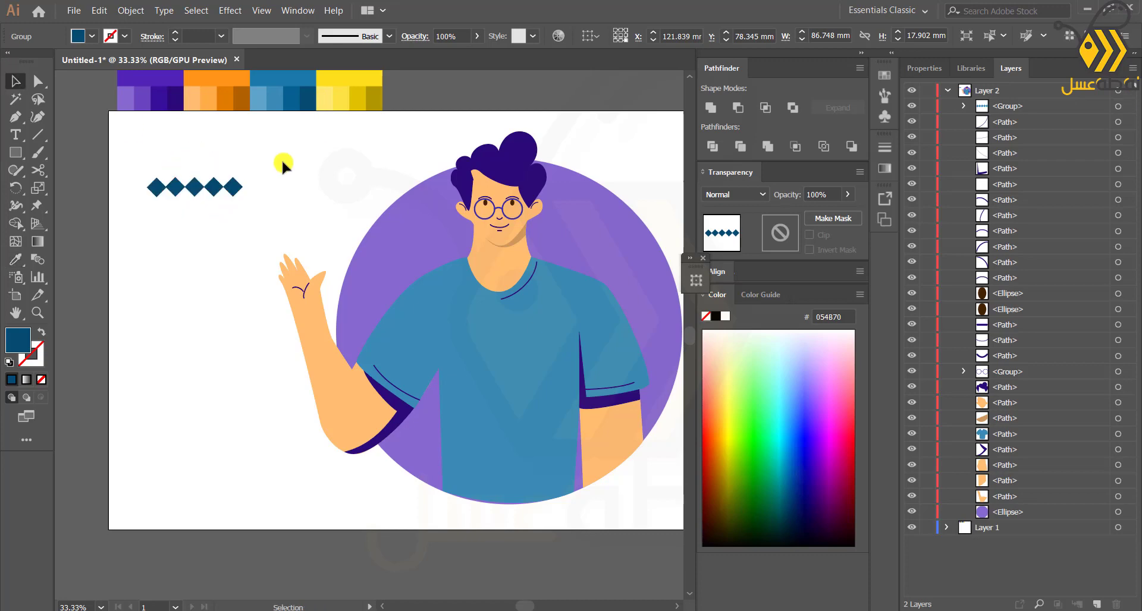
pyautogui.scroll(1, 188, 211)
pyautogui.scroll(-1, 188, 211)
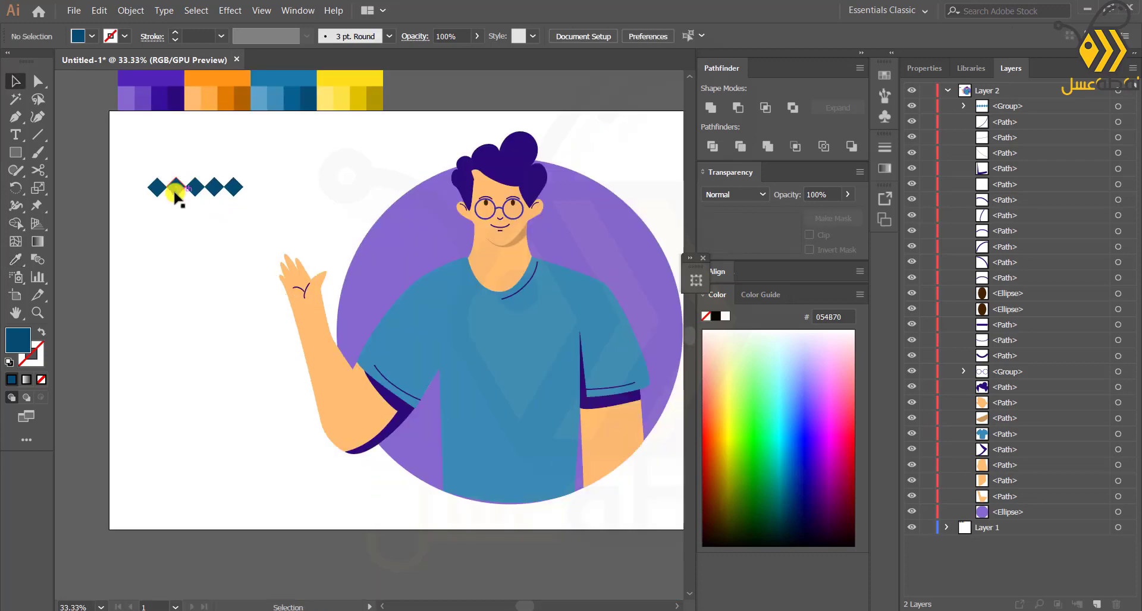
pyautogui.click(498, 363)
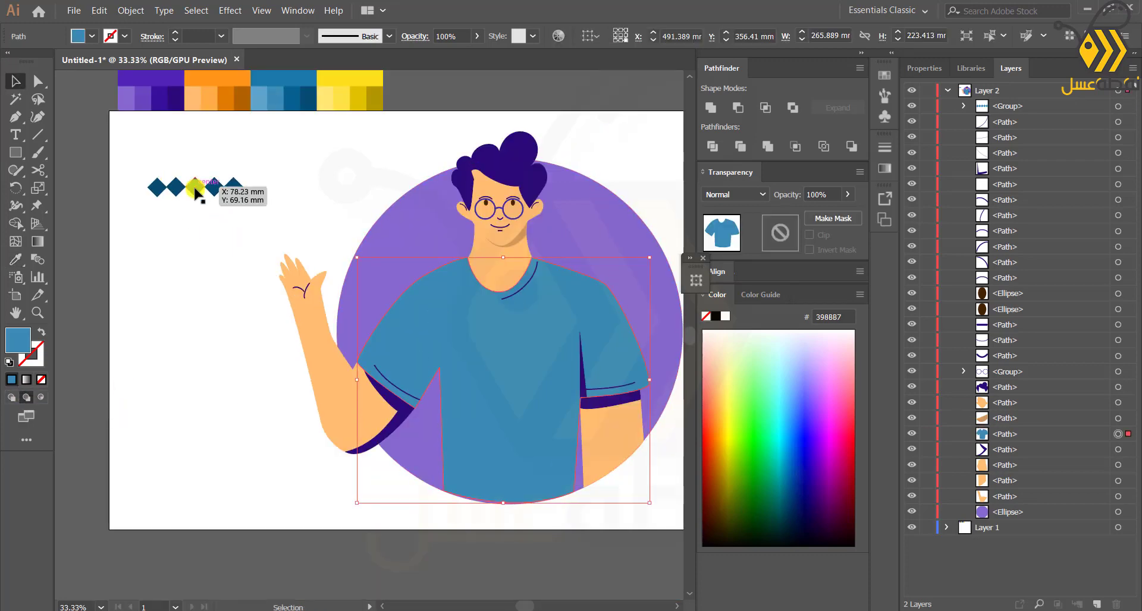
pyautogui.moveTo(1006, 111); pyautogui.dragTo(1030, 435)
pyautogui.press('m')
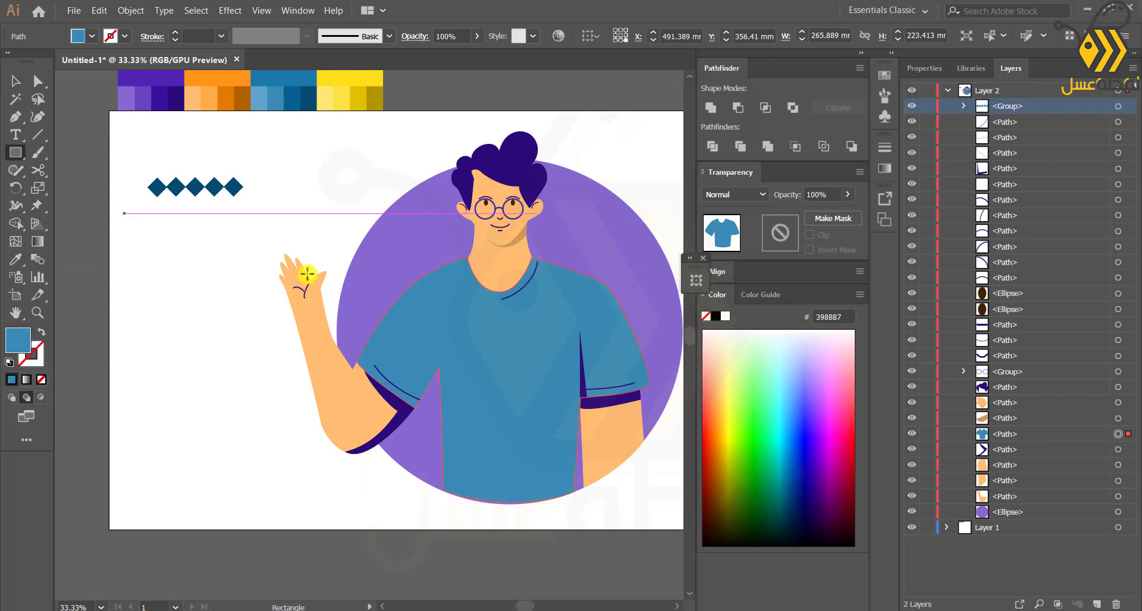
pyautogui.moveTo(436, 306); pyautogui.dragTo(453, 321)
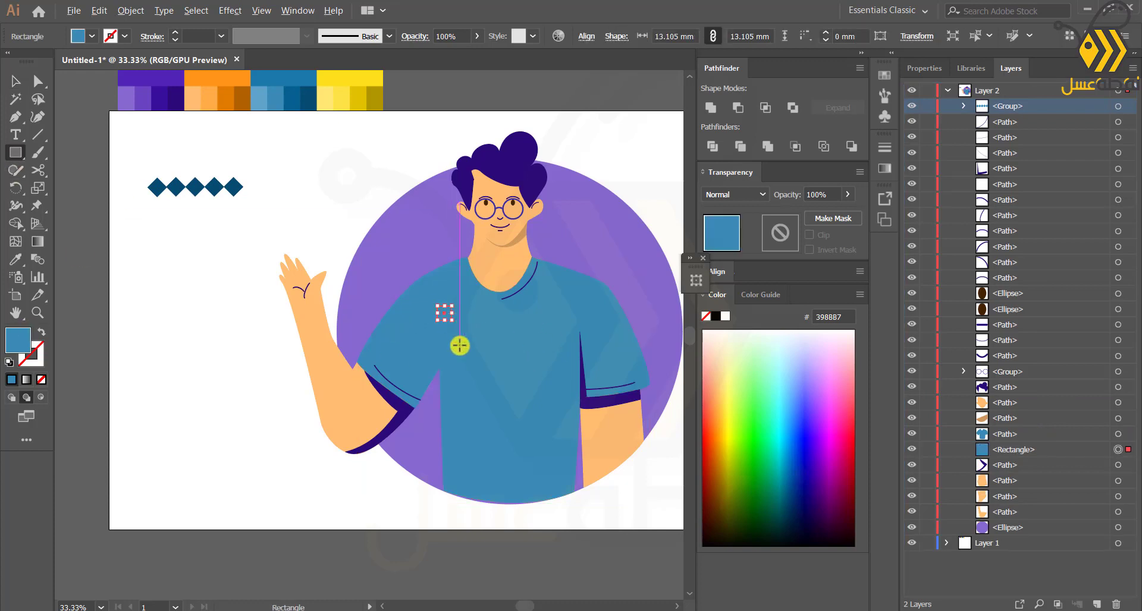
pyautogui.hotkey('ctrl', 'z')
# Draw a square about 13 mm wide inside the shirt in Draw Inside mode and move the diamond row into the shirt's clip group.
pyautogui.click(980, 436)
pyautogui.click(38, 397)
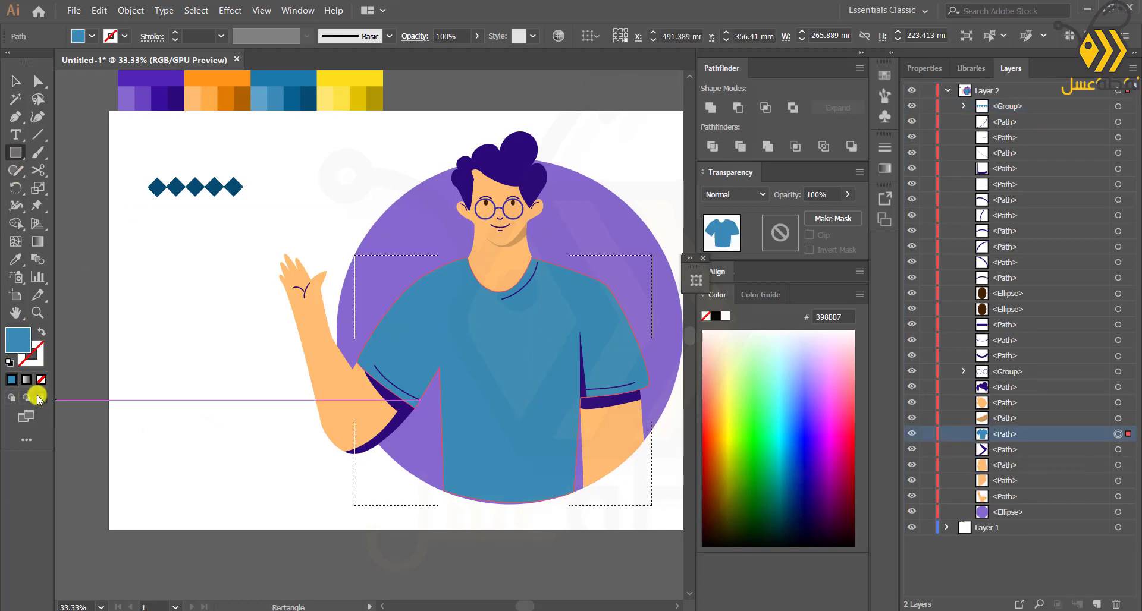
pyautogui.moveTo(422, 312); pyautogui.dragTo(439, 329)
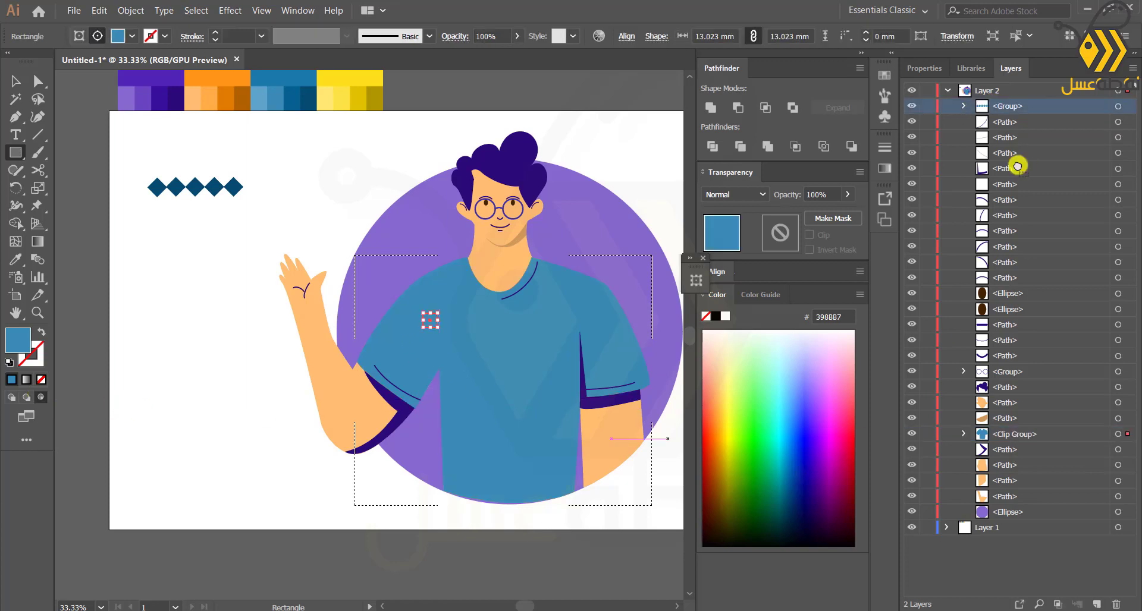
pyautogui.moveTo(1018, 166); pyautogui.dragTo(1028, 435)
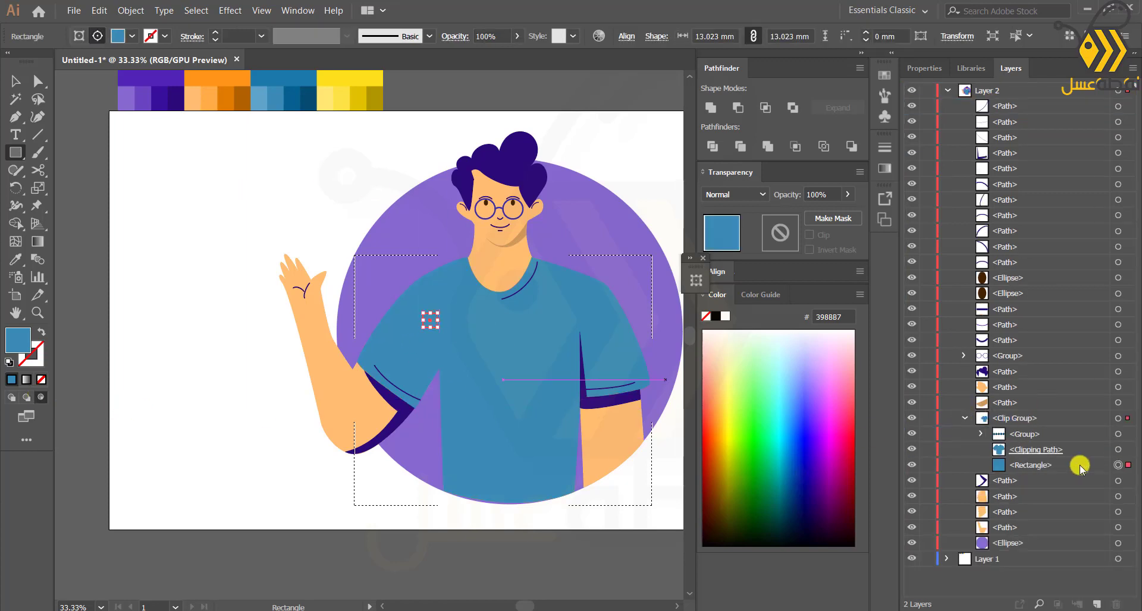
# Place the diamond row across the shirt's upper chest, duplicate it alongside, and group both into one row about 177 mm wide.
pyautogui.click(1118, 434)
pyautogui.press('v')
pyautogui.moveTo(210, 188); pyautogui.dragTo(575, 300)
pyautogui.keyDown('shift'); pyautogui.click(479, 287); pyautogui.keyUp('shift')
pyautogui.click(455, 287)
pyautogui.click(1117, 434)
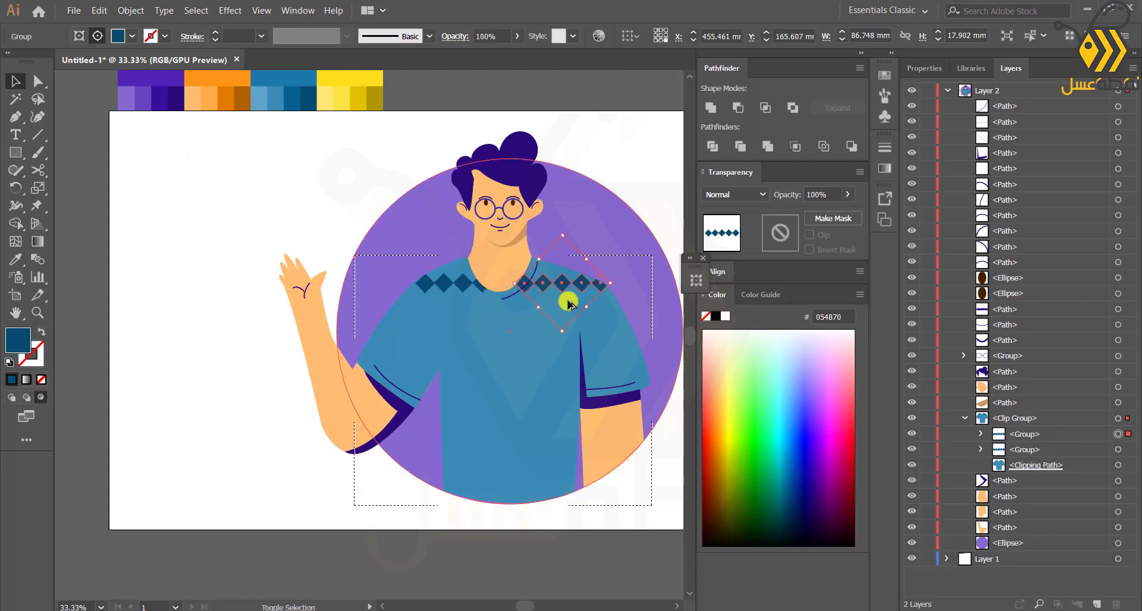
pyautogui.keyDown('shift'); pyautogui.click(461, 286); pyautogui.keyUp('shift')
pyautogui.hotkey('ctrl', 'g')
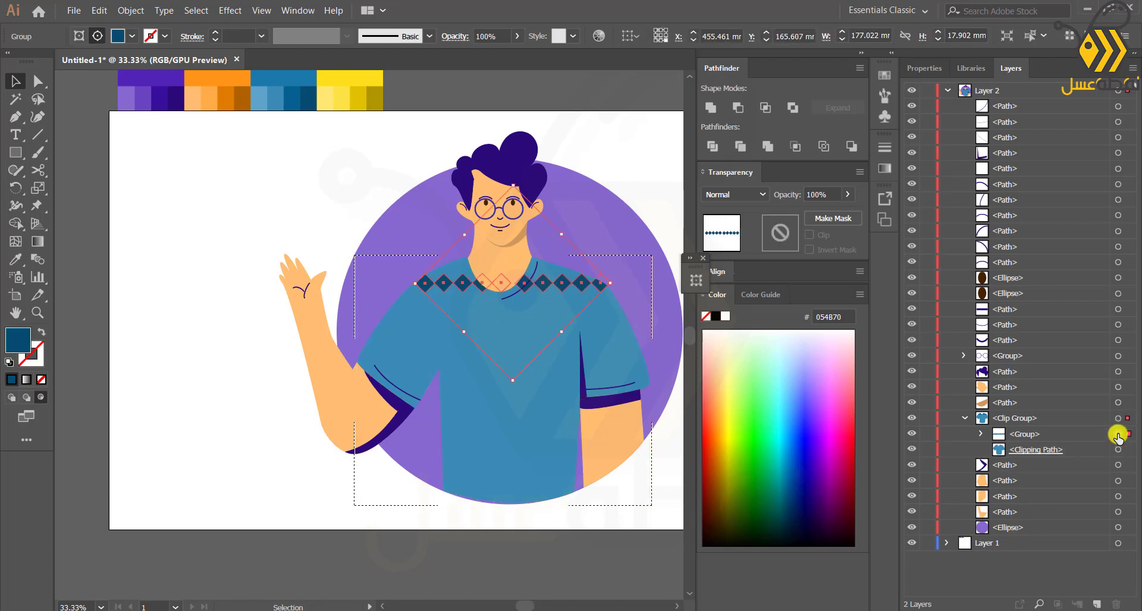
pyautogui.moveTo(526, 285); pyautogui.dragTo(560, 305)
pyautogui.click(1118, 450)
pyautogui.hotkey('ctrl', 'shift', 'a')
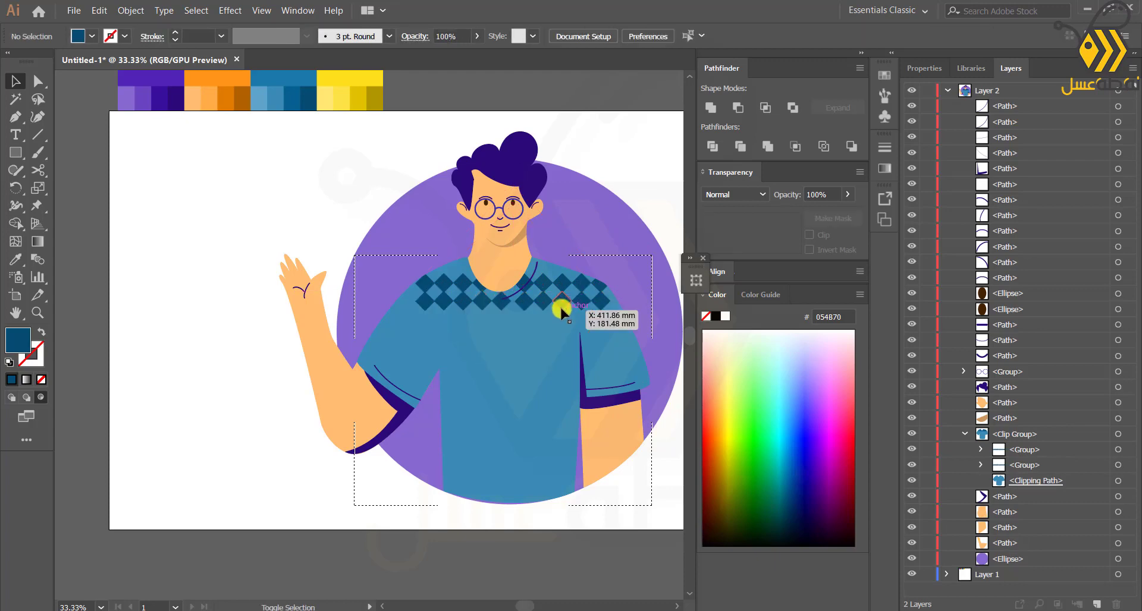
pyautogui.click(1118, 434)
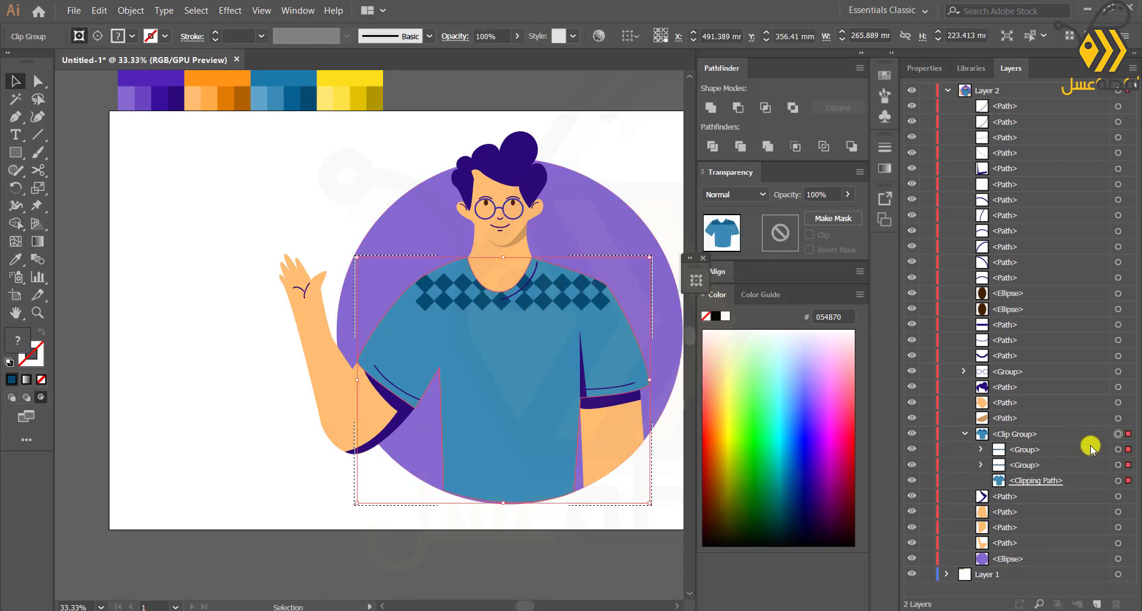
# Duplicate the chest diamond row end to end and combine both into one band extending past both sides of the shirt.
pyautogui.click(1118, 450)
pyautogui.moveTo(524, 297); pyautogui.dragTo(331, 288)
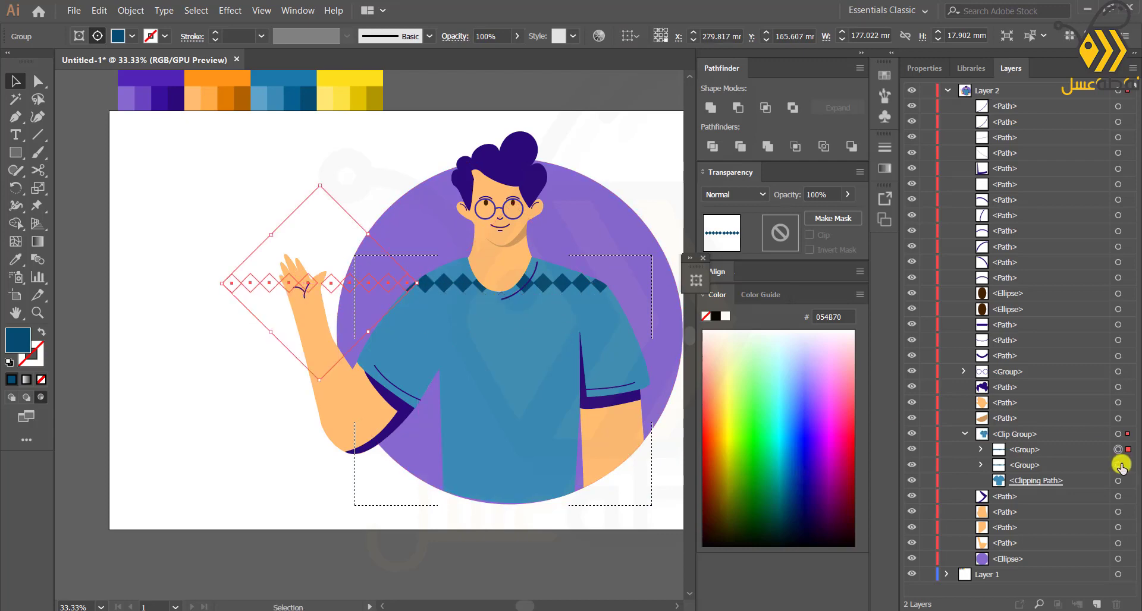
pyautogui.click(1117, 465)
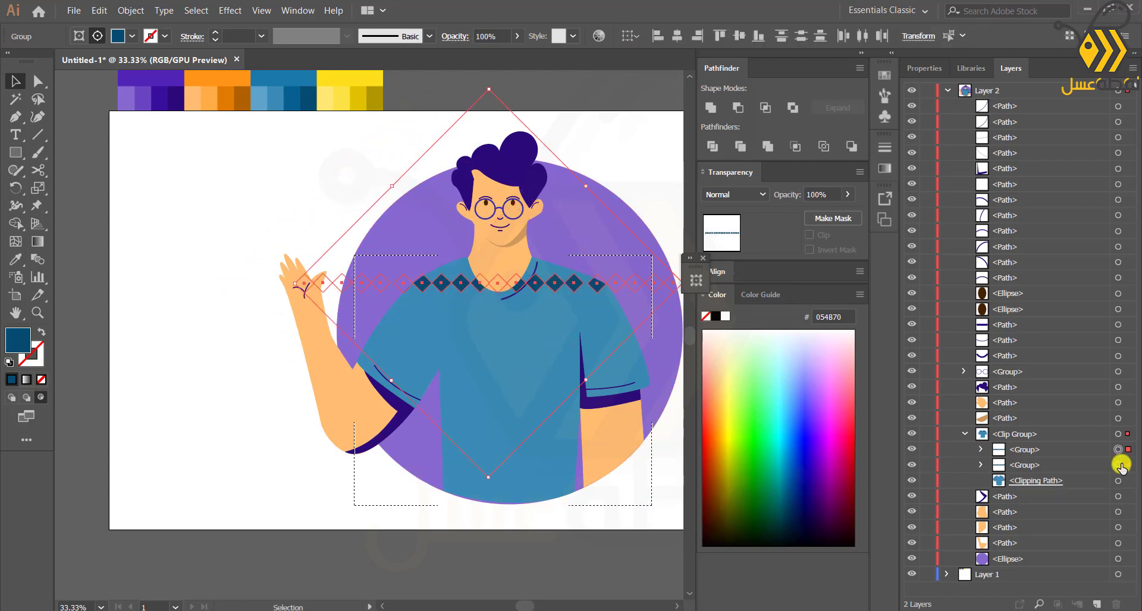
# Repeat the row duplication downward until the staggered diamonds cover the shirt down to the sleeve hems.
pyautogui.hotkey('ctrl', 'd')
pyautogui.hotkey('ctrl', 'd')
pyautogui.hotkey('ctrl', 'd')
pyautogui.hotkey('ctrl', 'd')
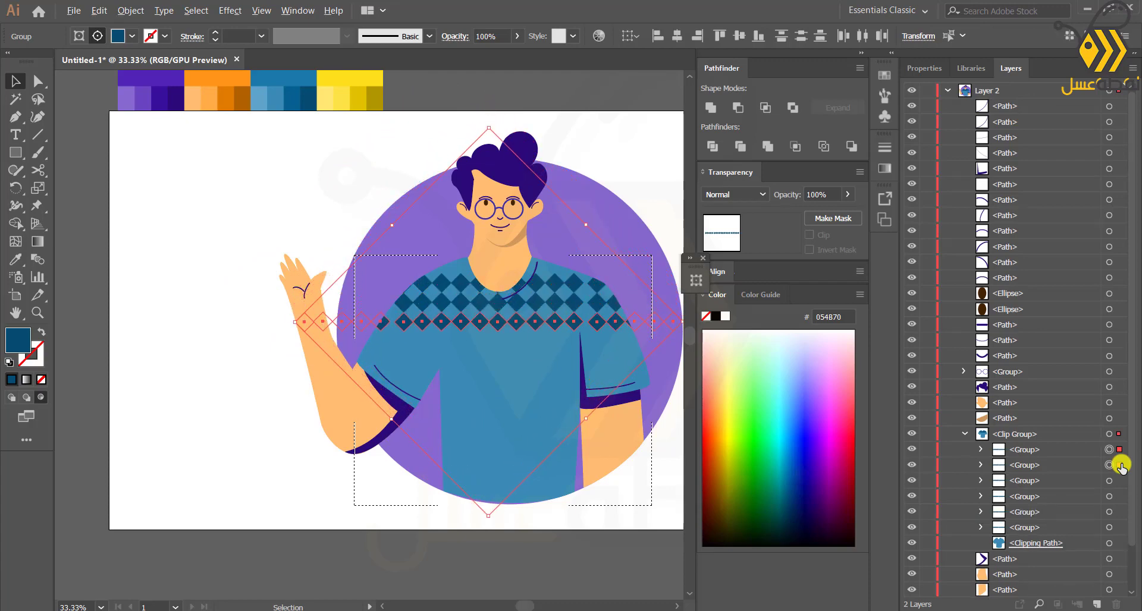
pyautogui.hotkey('ctrl', 'd')
pyautogui.hotkey('ctrl', 'd')
pyautogui.hotkey('ctrl', 'd')
pyautogui.hotkey('ctrl', 'd')
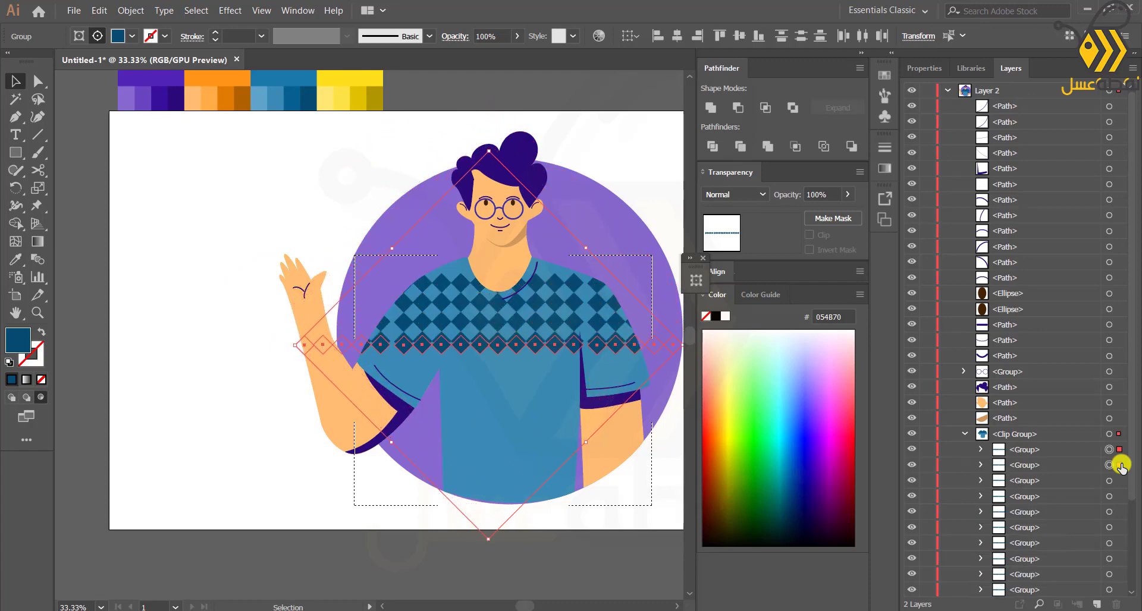
pyautogui.hotkey('ctrl', 'd')
pyautogui.hotkey('ctrl', 'd')
pyautogui.hotkey('ctrl', 'd')
pyautogui.hotkey('ctrl', 'd')
pyautogui.hotkey('ctrl', 'd')
pyautogui.hotkey('ctrl', 'd')
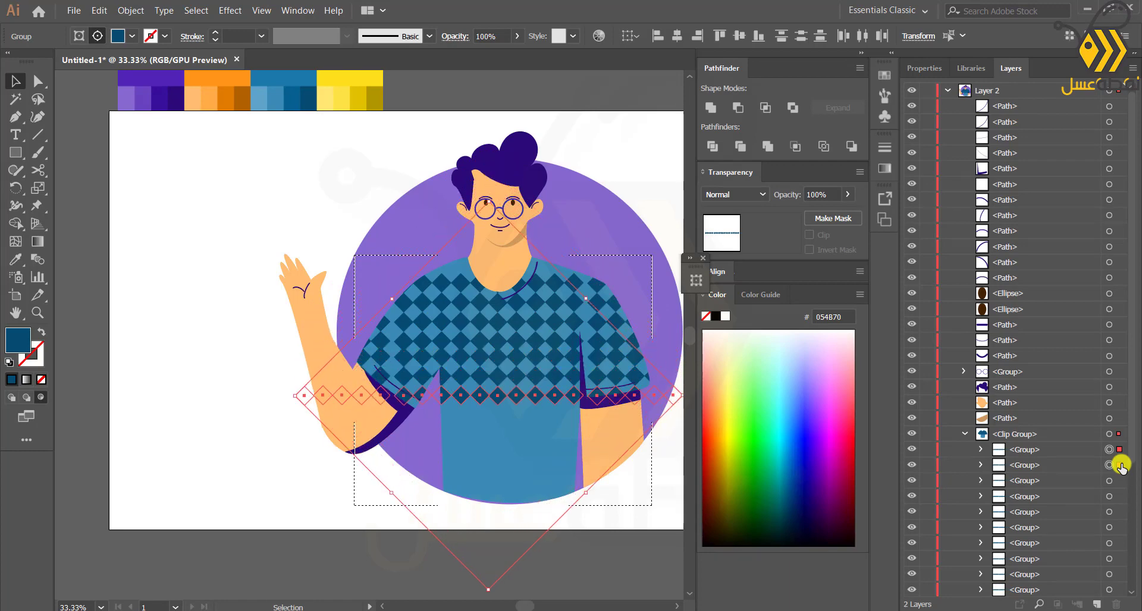
# Undo the last several duplicated diamond rows on the lower part of the shirt.
pyautogui.hotkey('ctrl', 'z')
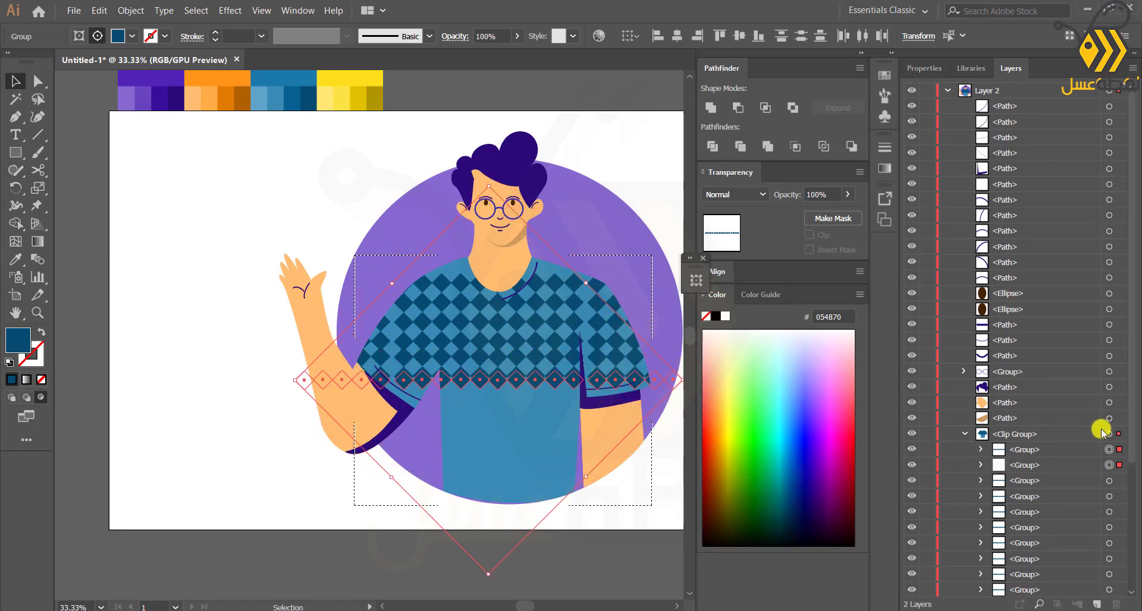
pyautogui.hotkey('ctrl', 'z')
pyautogui.hotkey('ctrl', 'z')
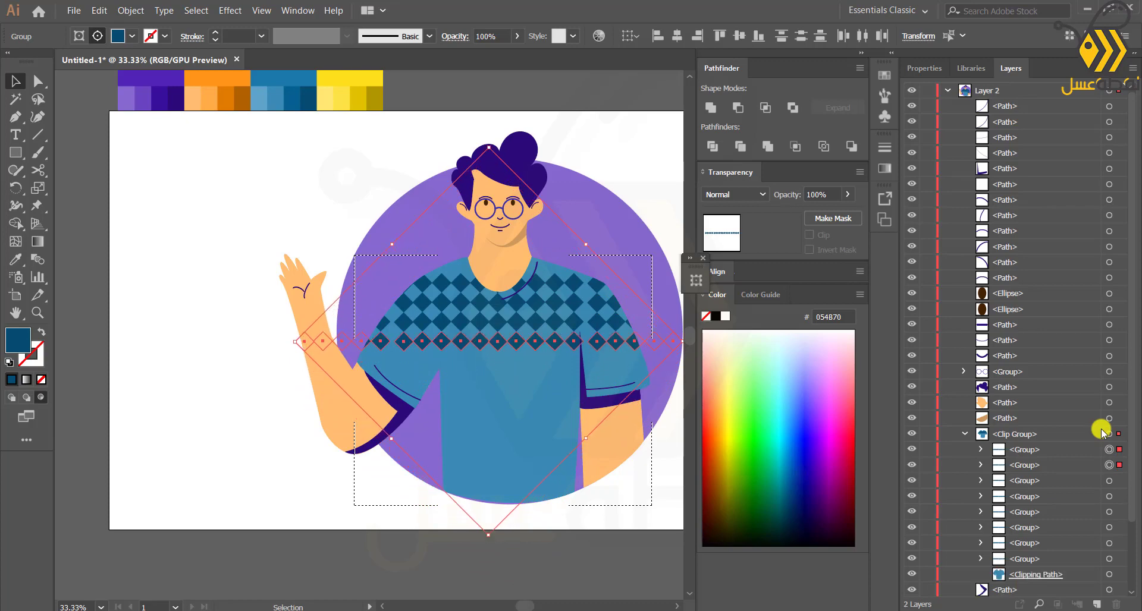
# Select all the diamond rows inside the shirt's clip group and nudge them together to the right.
pyautogui.keyDown('shift'); pyautogui.click(1108, 481); pyautogui.keyUp('shift')
pyautogui.keyDown('shift'); pyautogui.click(1108, 496); pyautogui.keyUp('shift')
pyautogui.keyDown('shift'); pyautogui.click(1109, 512); pyautogui.keyUp('shift')
pyautogui.keyDown('shift'); pyautogui.click(1108, 528); pyautogui.keyUp('shift')
pyautogui.keyDown('shift'); pyautogui.click(1109, 543); pyautogui.keyUp('shift')
pyautogui.keyDown('shift'); pyautogui.click(1108, 559); pyautogui.keyUp('shift')
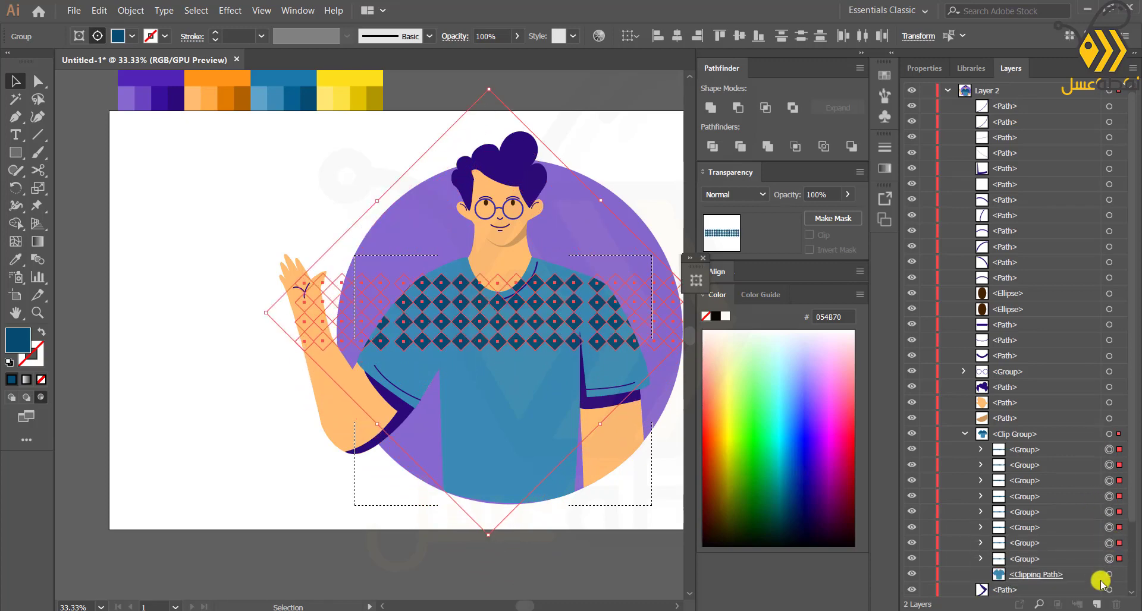
pyautogui.hotkey('shift', 'Right')
pyautogui.hotkey('shift', 'Right')
pyautogui.hotkey('shift', 'Right')
pyautogui.hotkey('shift', 'Right')
pyautogui.hotkey('shift', 'Right')
pyautogui.hotkey('shift', 'Right')
pyautogui.hotkey('shift', 'Right')
pyautogui.hotkey('shift', 'Right')
pyautogui.hotkey('shift', 'Right')
pyautogui.hotkey('shift', 'Right')
pyautogui.hotkey('shift', 'Right')
pyautogui.hotkey('shift', 'Right')
pyautogui.hotkey('shift', 'Right')
pyautogui.hotkey('shift', 'Right')
pyautogui.hotkey('shift', 'Right')
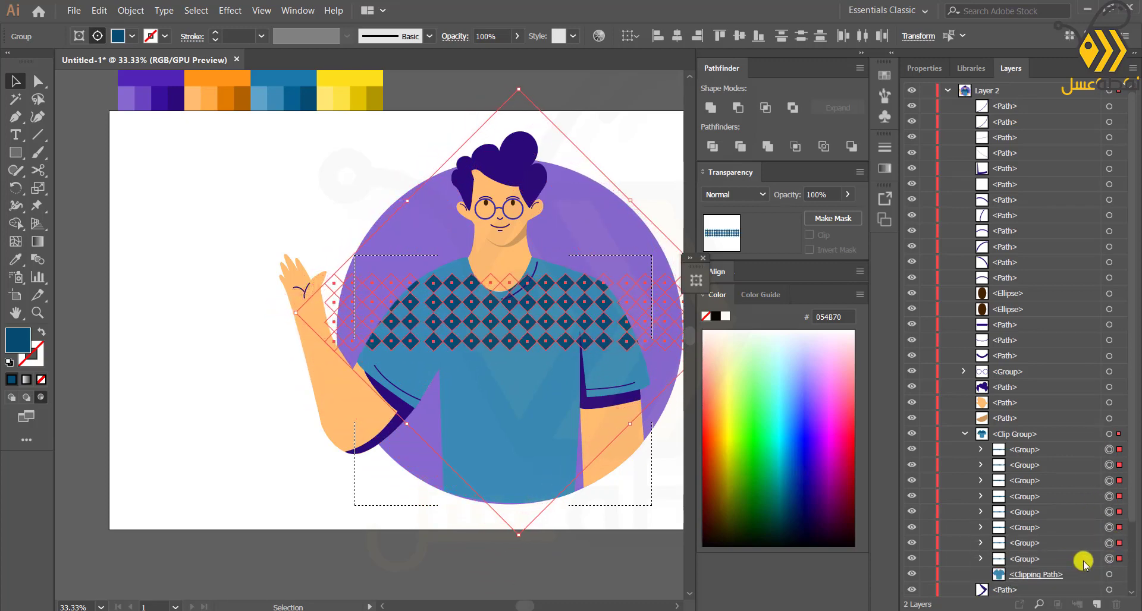
# Group the diamond rows and duplicate the block downward twice to cover the shirt to its lower edge.
pyautogui.click(15, 82)
pyautogui.click(509, 338)
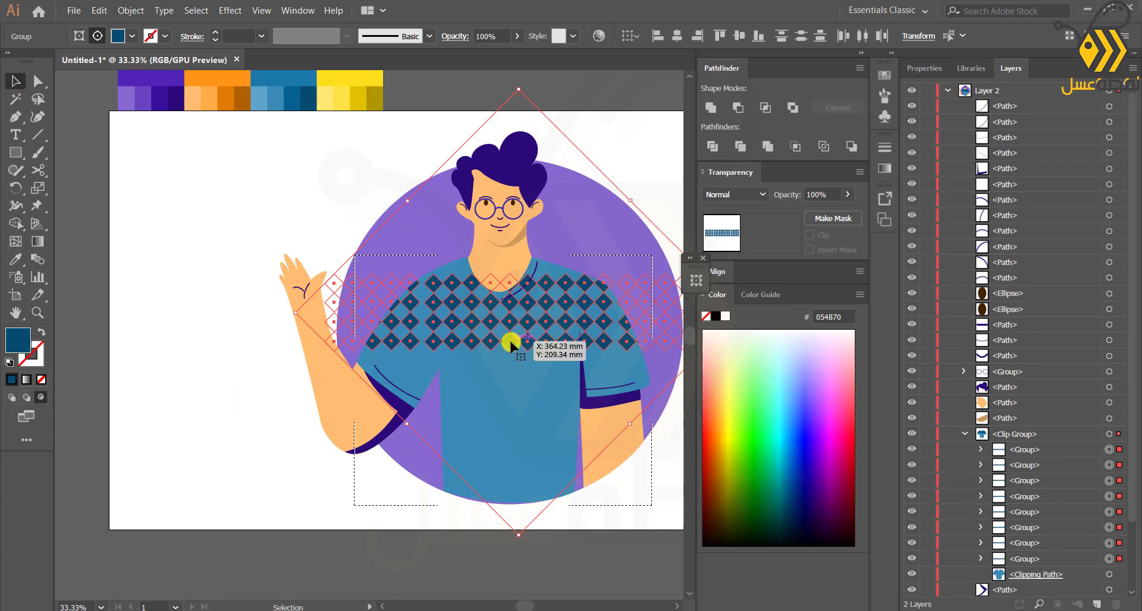
pyautogui.hotkey('ctrl', 'g')
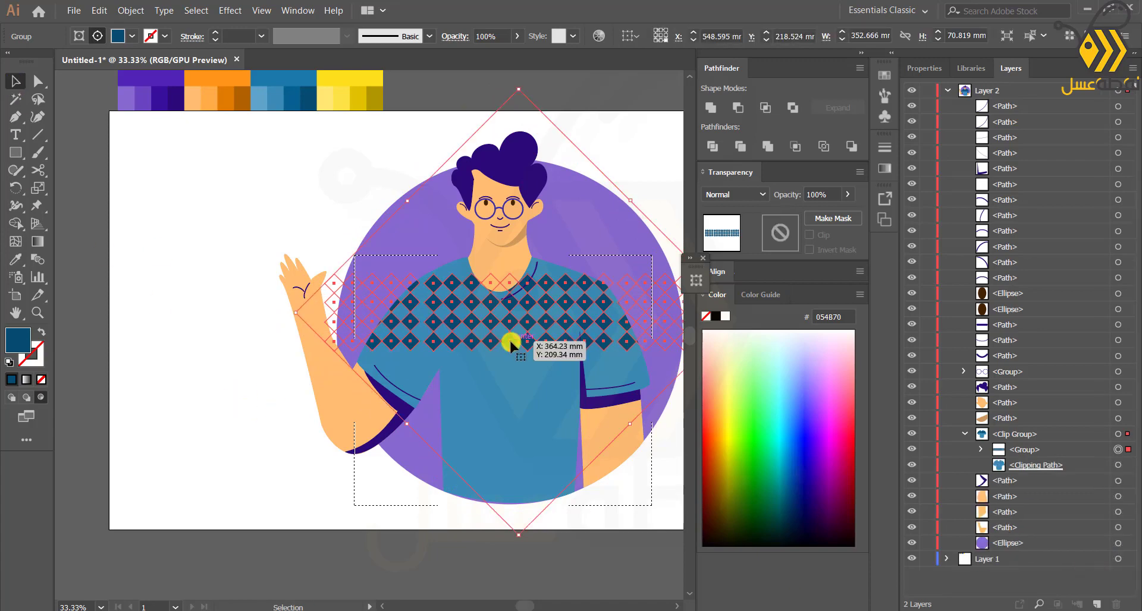
pyautogui.moveTo(509, 338); pyautogui.dragTo(516, 420)
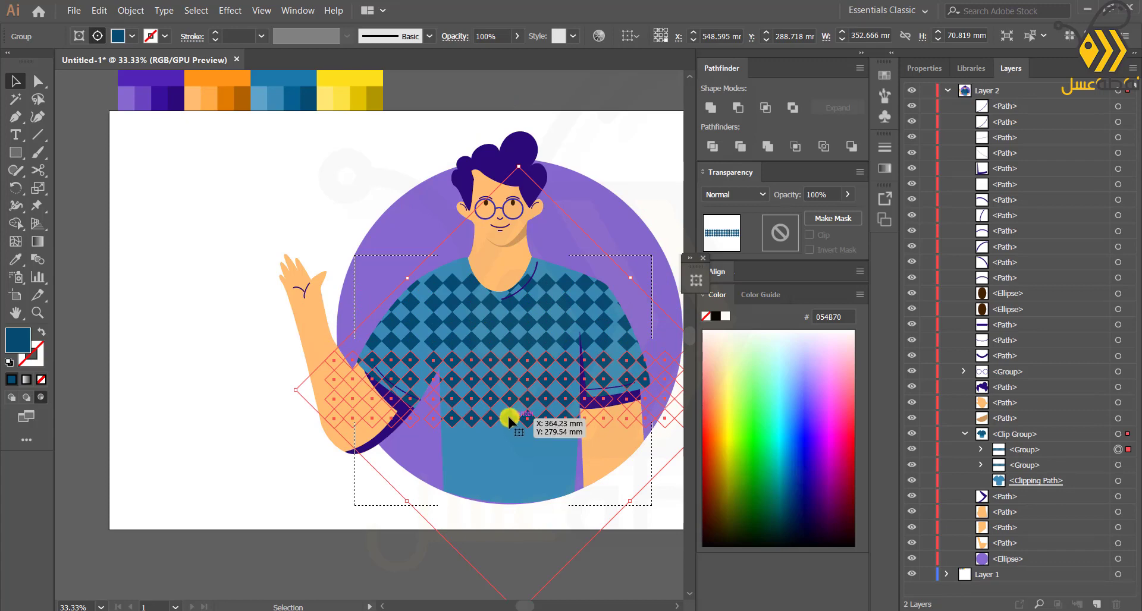
pyautogui.moveTo(508, 414); pyautogui.dragTo(521, 535)
pyautogui.click(134, 195)
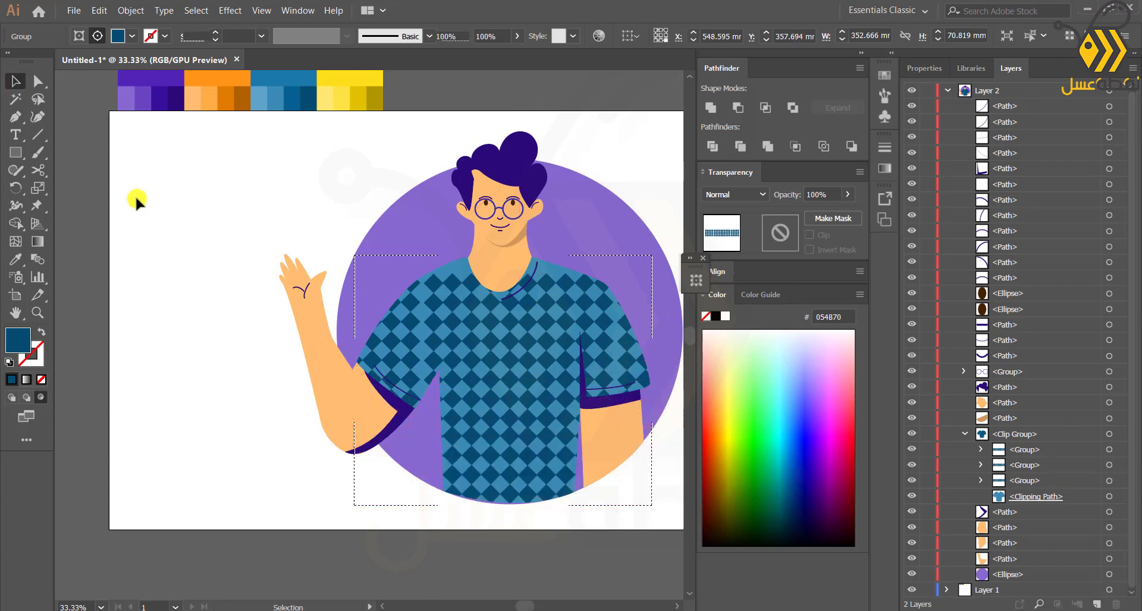
# Duplicate the upper diamond block upward so the pattern also covers the shoulders and neckline.
pyautogui.click(1109, 481)
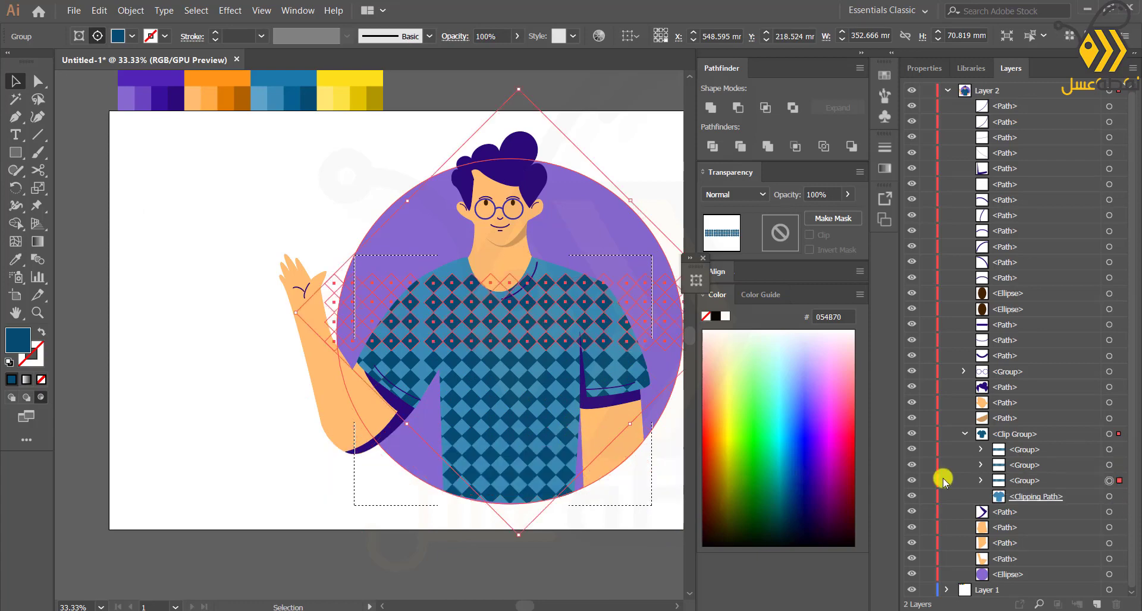
pyautogui.moveTo(504, 297); pyautogui.dragTo(502, 222)
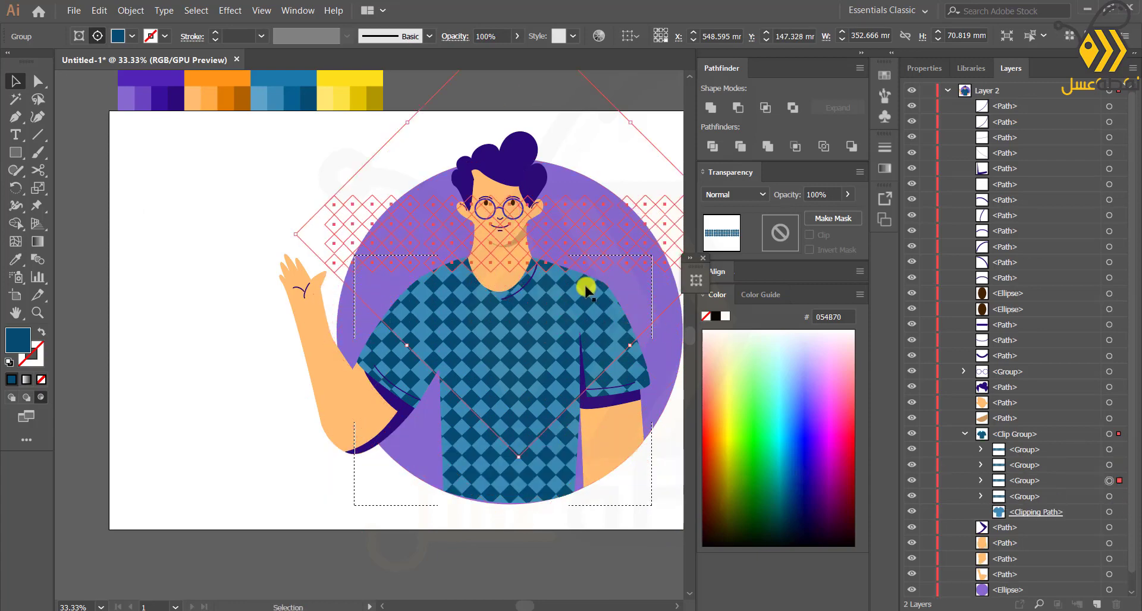
pyautogui.click(191, 331)
pyautogui.hotkey('ctrl', '-')
pyautogui.moveTo(273, 431); pyautogui.dragTo(256, 434)
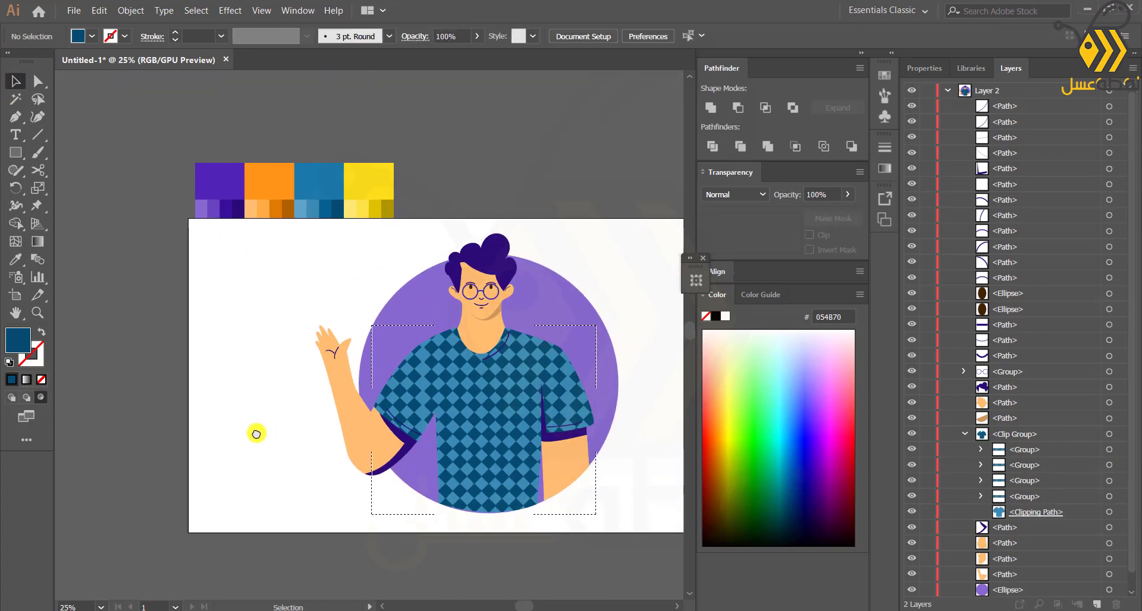
# Recolour the shadow under the chin with the dark purple 2C0A79 sampled from the sleeve cuff.
pyautogui.click(497, 311)
pyautogui.click(15, 261)
pyautogui.click(393, 460)
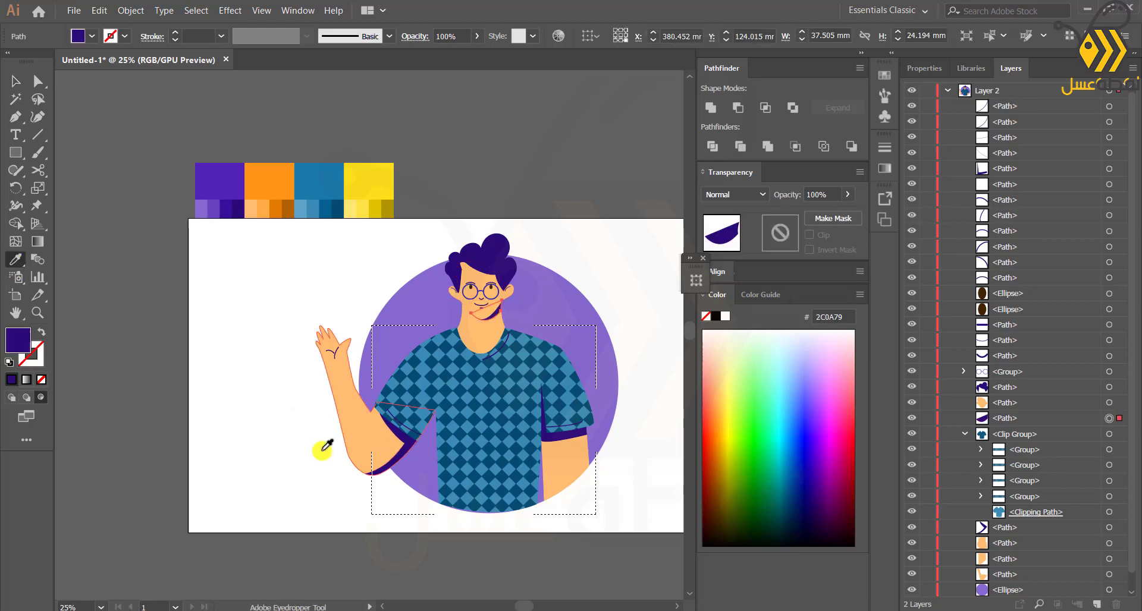
pyautogui.click(16, 82)
pyautogui.click(318, 429)
# Try to enlarge the purple background circle to about 350 mm wide.
pyautogui.click(609, 374)
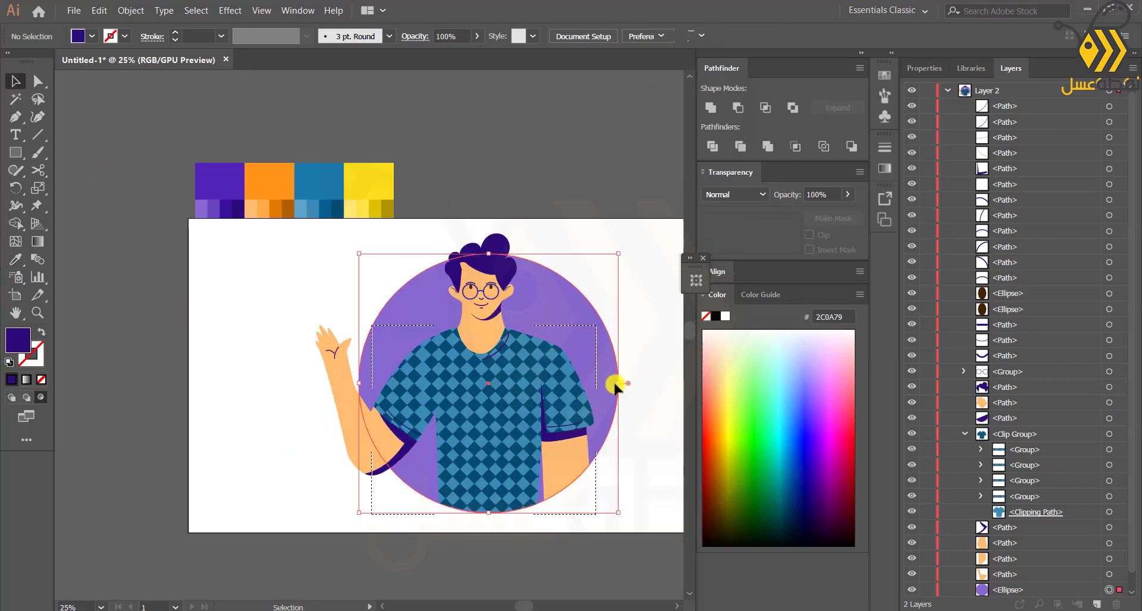
pyautogui.moveTo(618, 513); pyautogui.dragTo(633, 528)
pyautogui.click(11, 259)
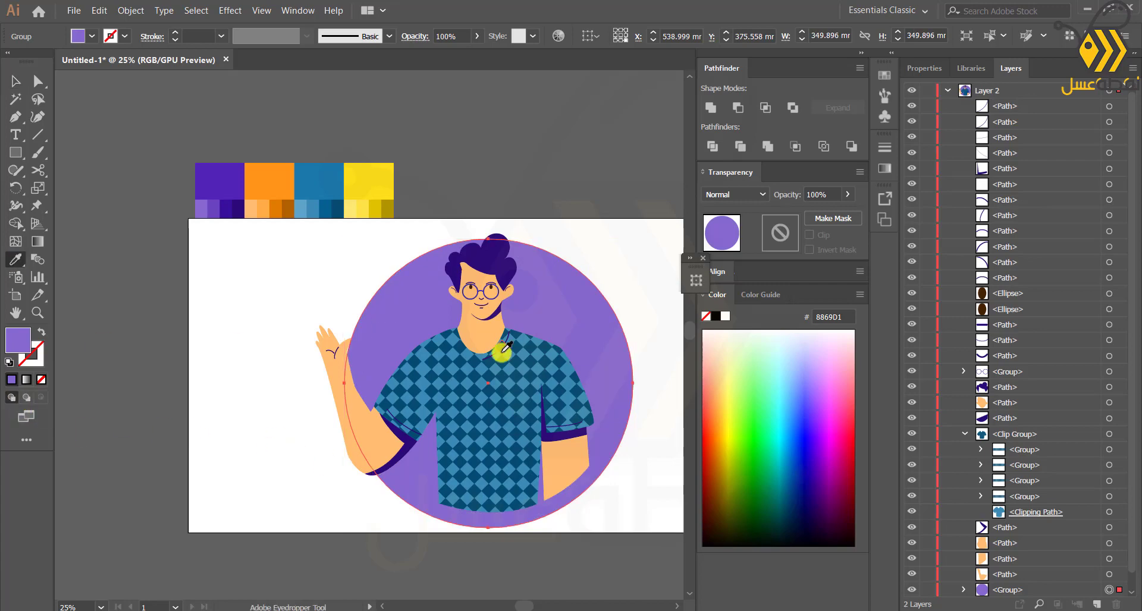
pyautogui.click(448, 375)
pyautogui.hotkey('ctrl', 'z')
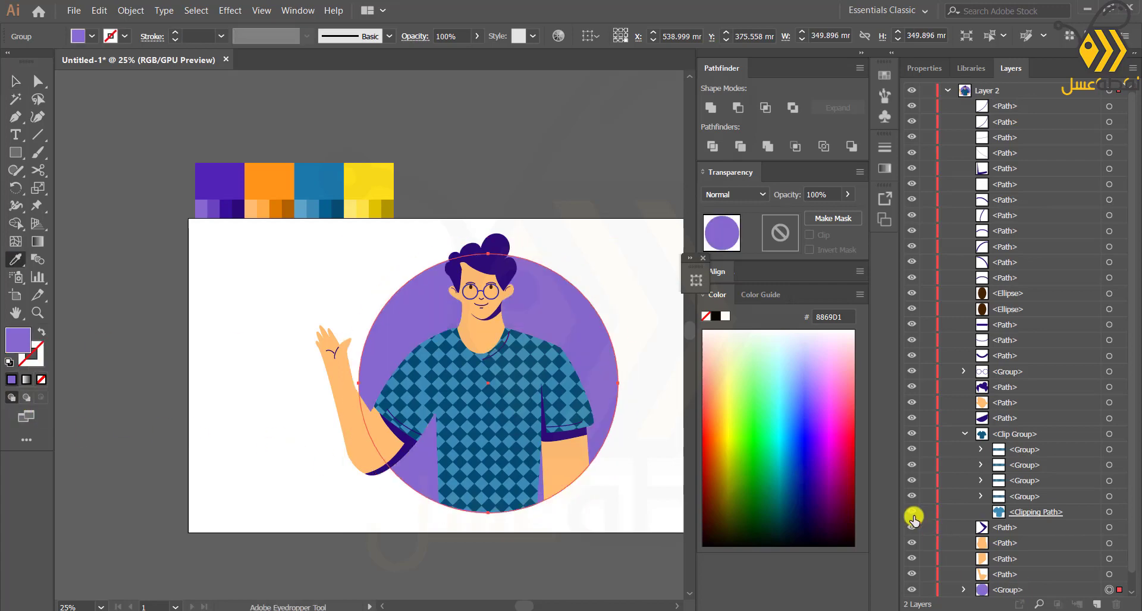
# Turn the copy of the background circle into an unfilled dark purple outline ring, enlarged to about 325 mm.
pyautogui.scroll(-1, 913, 517)
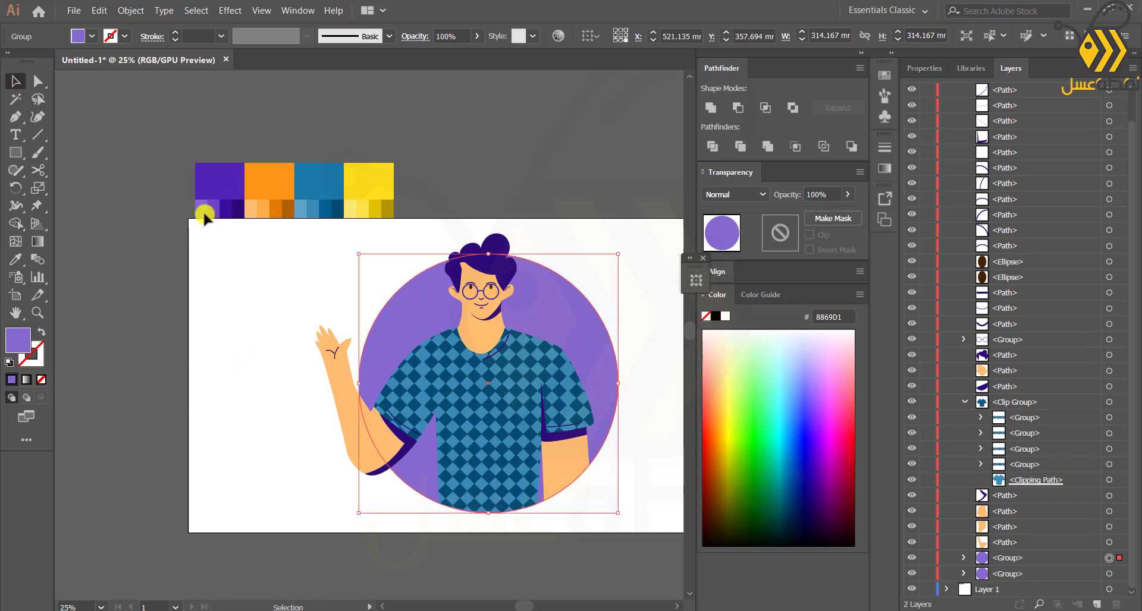
pyautogui.click(580, 467)
pyautogui.press('v')
pyautogui.moveTo(618, 513); pyautogui.dragTo(623, 518)
pyautogui.click(291, 418)
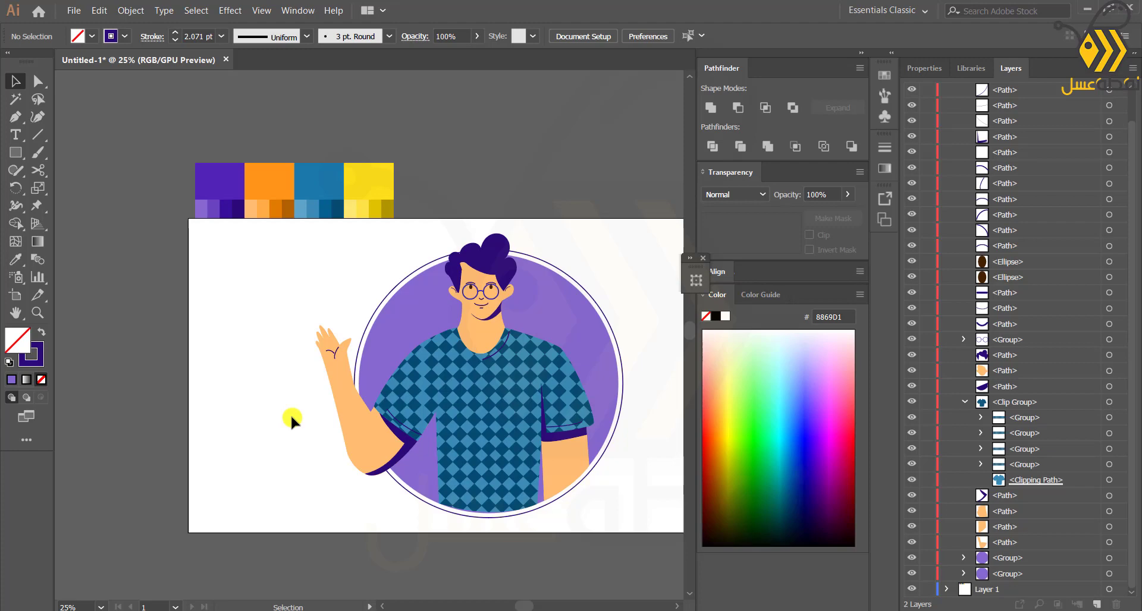
# Select the background circle and its outline ring together and nudge both slightly upward.
pyautogui.click(38, 81)
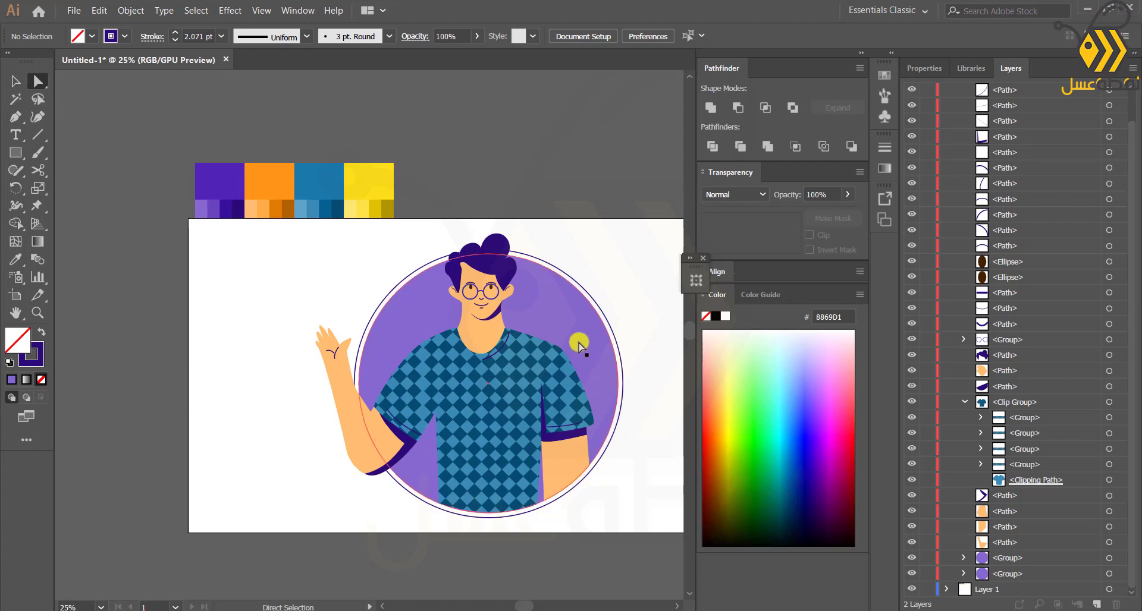
pyautogui.click(1109, 558)
pyautogui.keyDown('shift'); pyautogui.click(1109, 574); pyautogui.keyUp('shift')
pyautogui.press('Up')
pyautogui.press('Up')
pyautogui.press('Up')
pyautogui.press('Up')
pyautogui.press('Up')
pyautogui.press('Up')
pyautogui.press('Up')
pyautogui.press('Up')
pyautogui.press('Up')
pyautogui.press('Up')
pyautogui.press('Up')
pyautogui.press('Up')
pyautogui.press('Up')
pyautogui.press('Up')
pyautogui.press('Up')
pyautogui.press('Up')
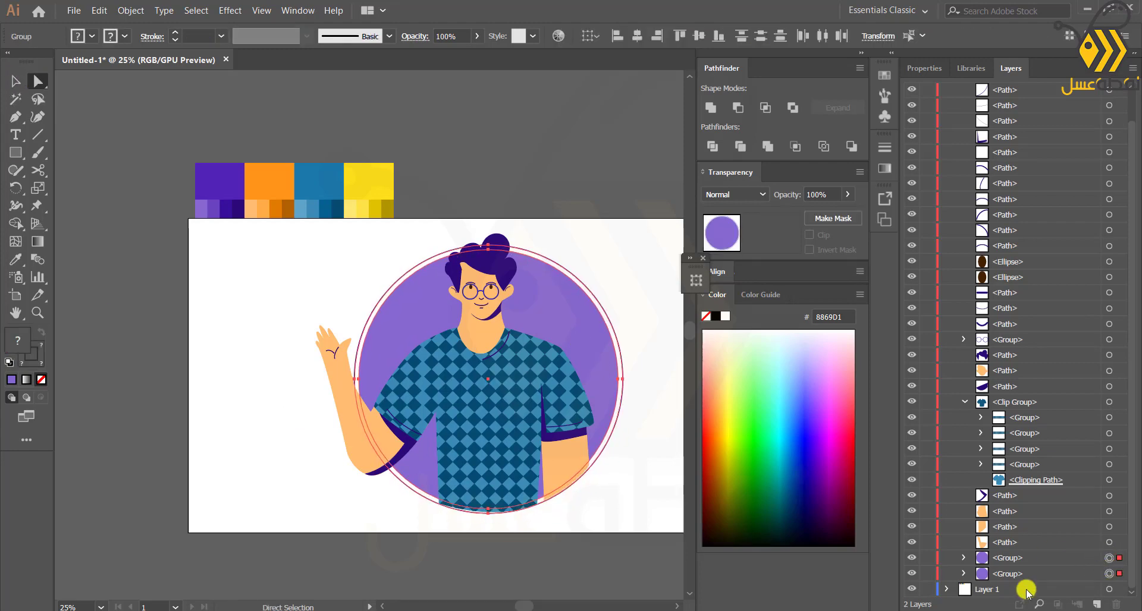
# Cut the outline ring beside the raised forearm and at its upper right, and delete the arc between the cuts.
pyautogui.click(257, 370)
pyautogui.click(375, 308)
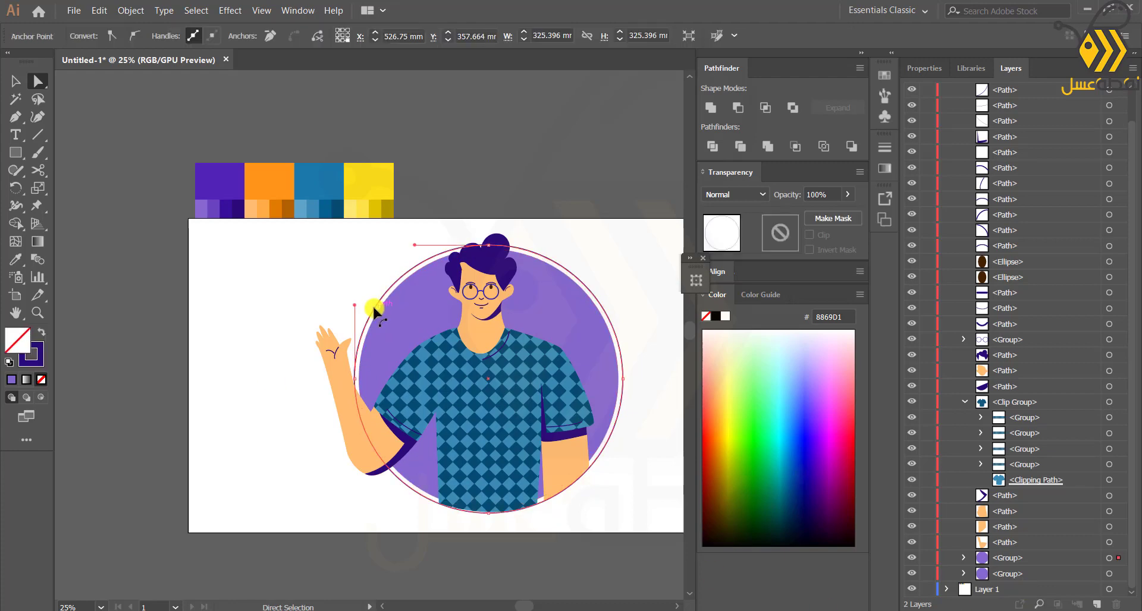
pyautogui.click(13, 116)
pyautogui.click(564, 267)
pyautogui.click(317, 35)
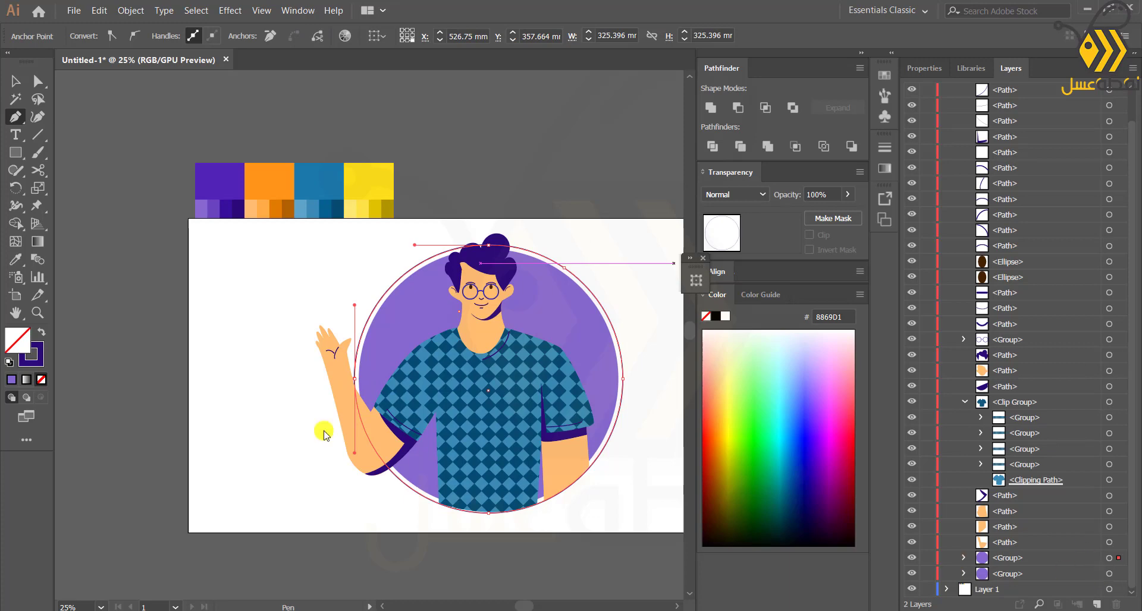
pyautogui.press('v')
pyautogui.click(379, 298)
pyautogui.click(963, 558)
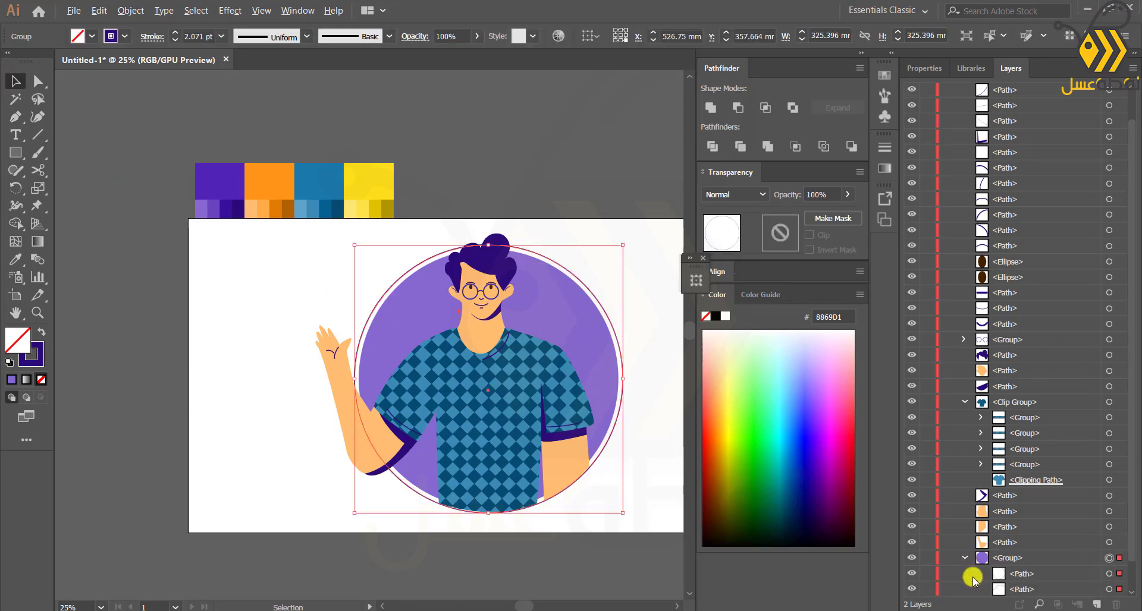
pyautogui.scroll(-2, 972, 581)
pyautogui.click(1109, 559)
pyautogui.press('Delete')
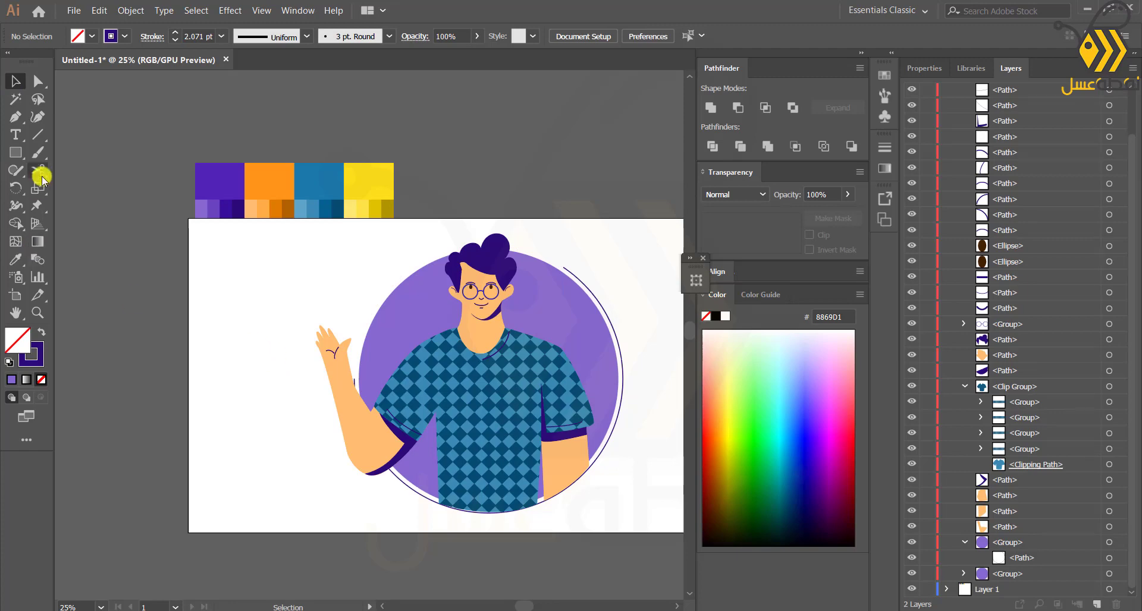
# Draw a rectangle about 138 x 53 mm above the waving hand with no fill and no stroke.
pyautogui.click(15, 152)
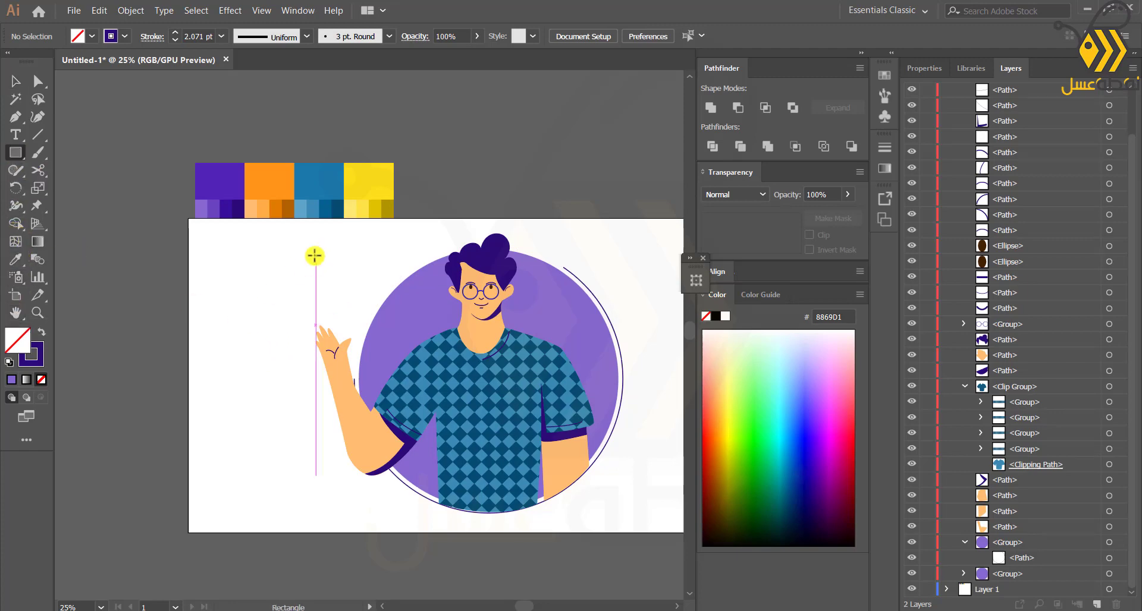
pyautogui.moveTo(313, 249); pyautogui.dragTo(427, 292)
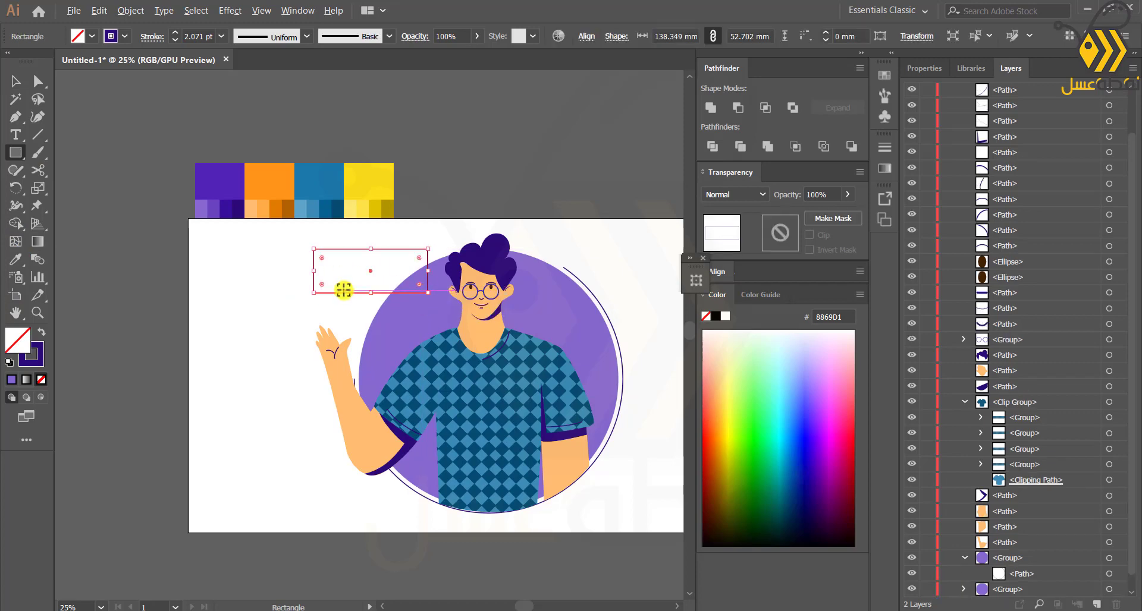
pyautogui.scroll(2, 343, 290)
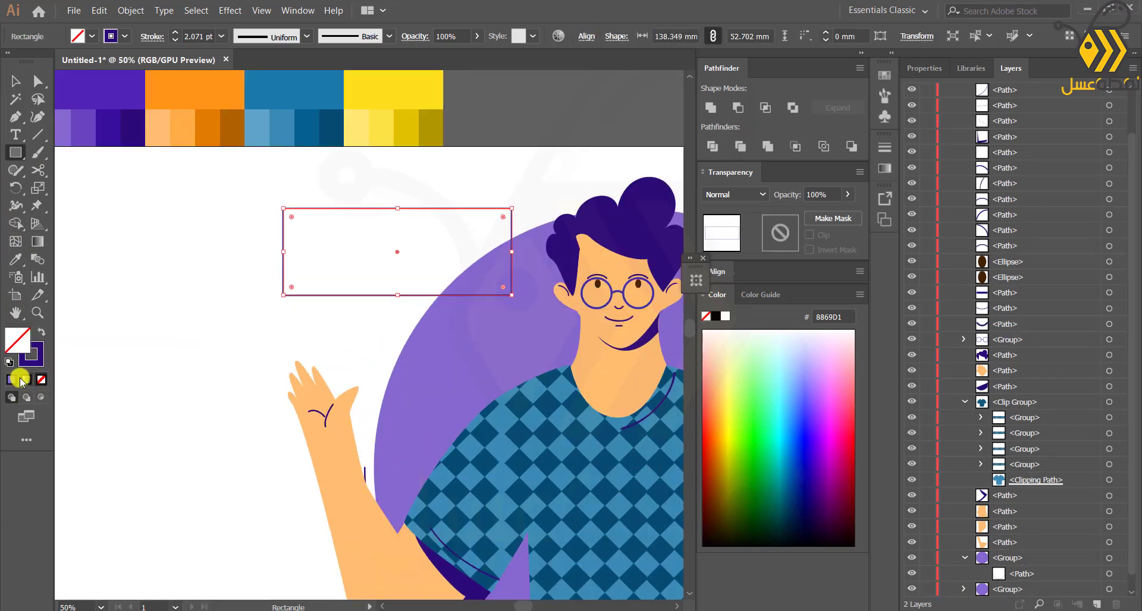
pyautogui.click(34, 360)
pyautogui.click(41, 380)
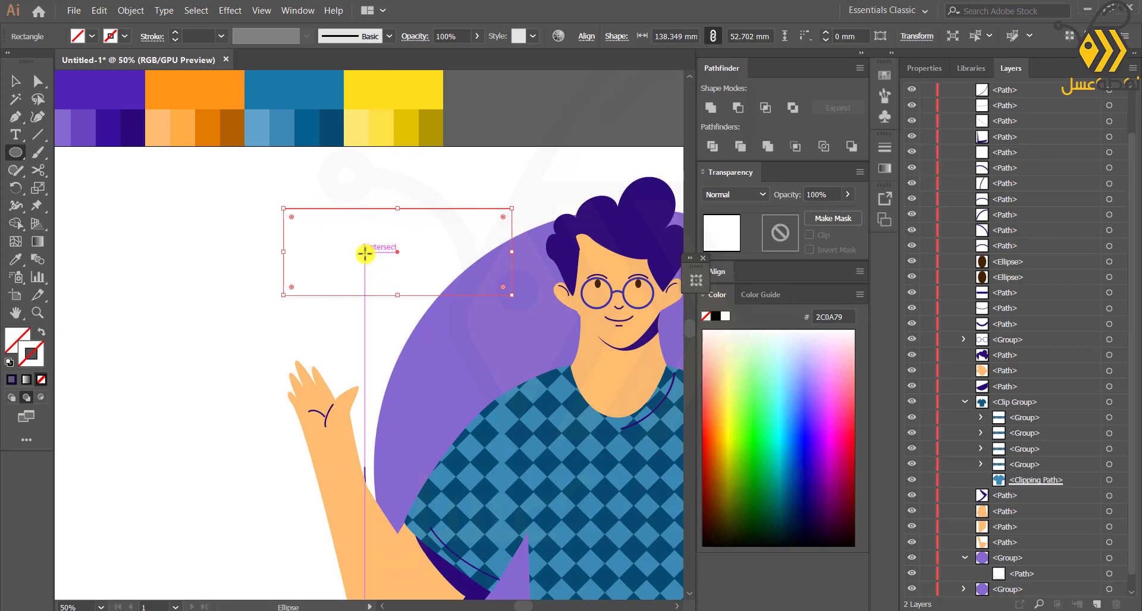
# Try to draw a small circle about 9 mm wide in the rectangle's upper left corner.
pyautogui.scroll(2, 364, 254)
pyautogui.press('l')
pyautogui.moveTo(302, 265); pyautogui.dragTo(293, 256)
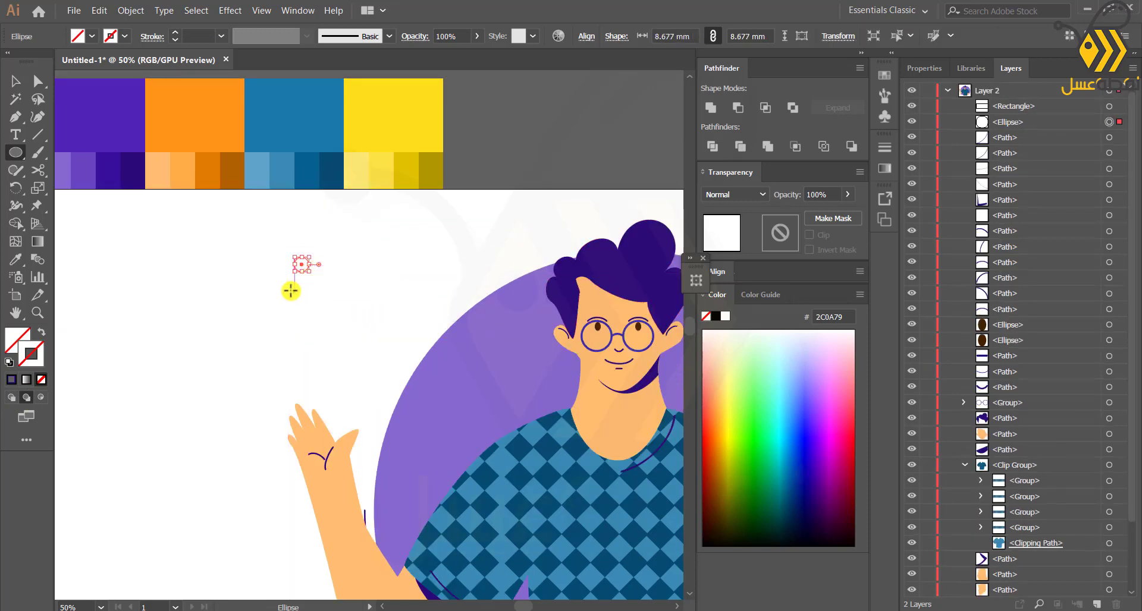
pyautogui.hotkey('ctrl', 'z')
# Draw a dark purple 2C0A79 dot about 5.8 mm wide inside the rectangle at its upper left corner, using Draw Inside mode.
pyautogui.press('v')
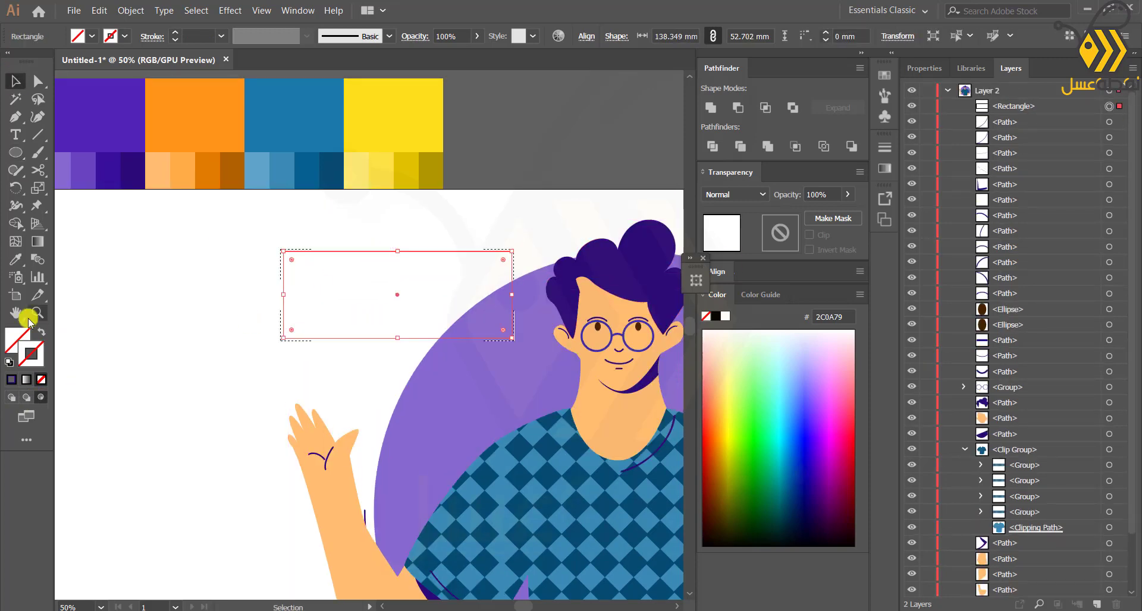
pyautogui.click(15, 153)
pyautogui.moveTo(296, 255)
pyautogui.mouseDown()
pyautogui.moveTo(305, 264)
pyautogui.moveTo(286, 257)
pyautogui.mouseUp()
pyautogui.click(18, 84)
pyautogui.press('v')
pyautogui.scroll(1, 261, 277)
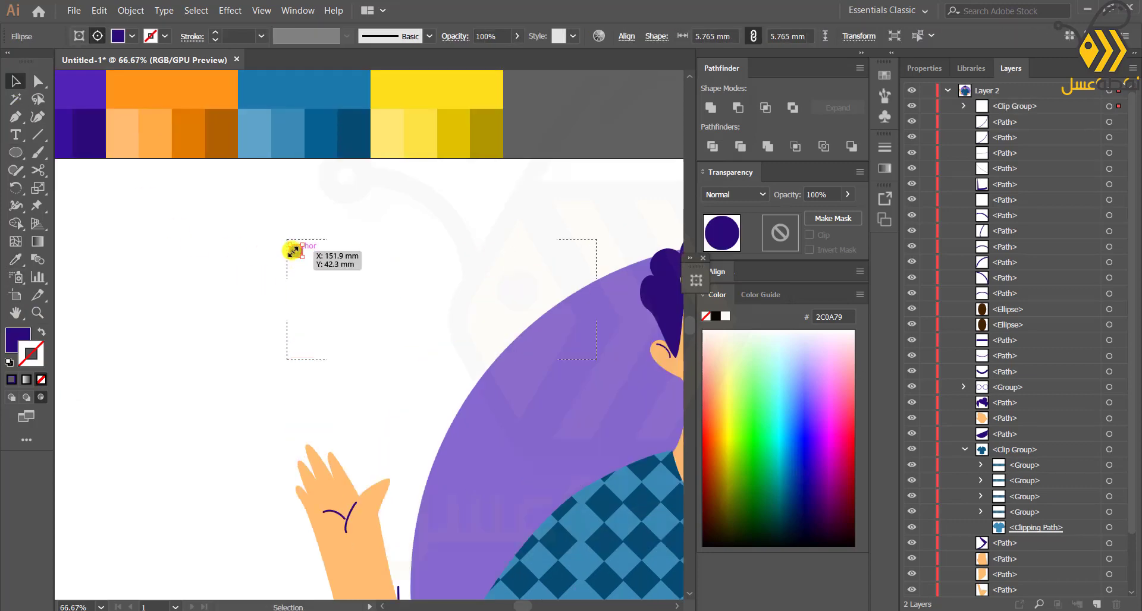
# Try to duplicate the dot downward into a closely spaced column of six dots.
pyautogui.moveTo(295, 251); pyautogui.dragTo(295, 270)
pyautogui.moveTo(295, 272); pyautogui.dragTo(295, 290)
pyautogui.hotkey('ctrl', 'd')
pyautogui.hotkey('ctrl', 'd')
pyautogui.hotkey('ctrl', 'd')
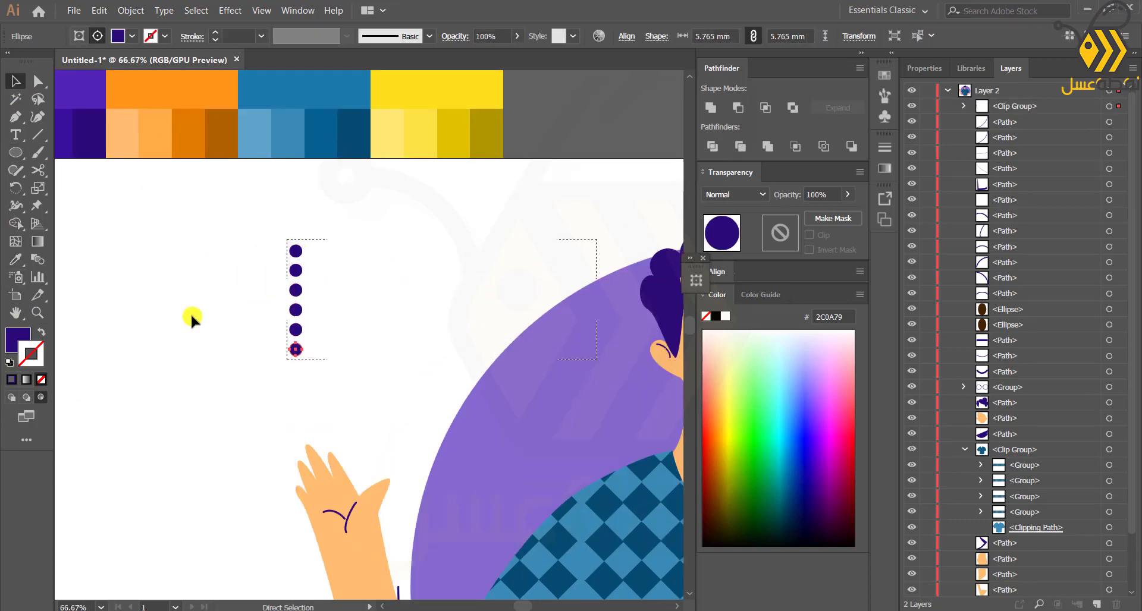
pyautogui.hotkey('ctrl', 'z')
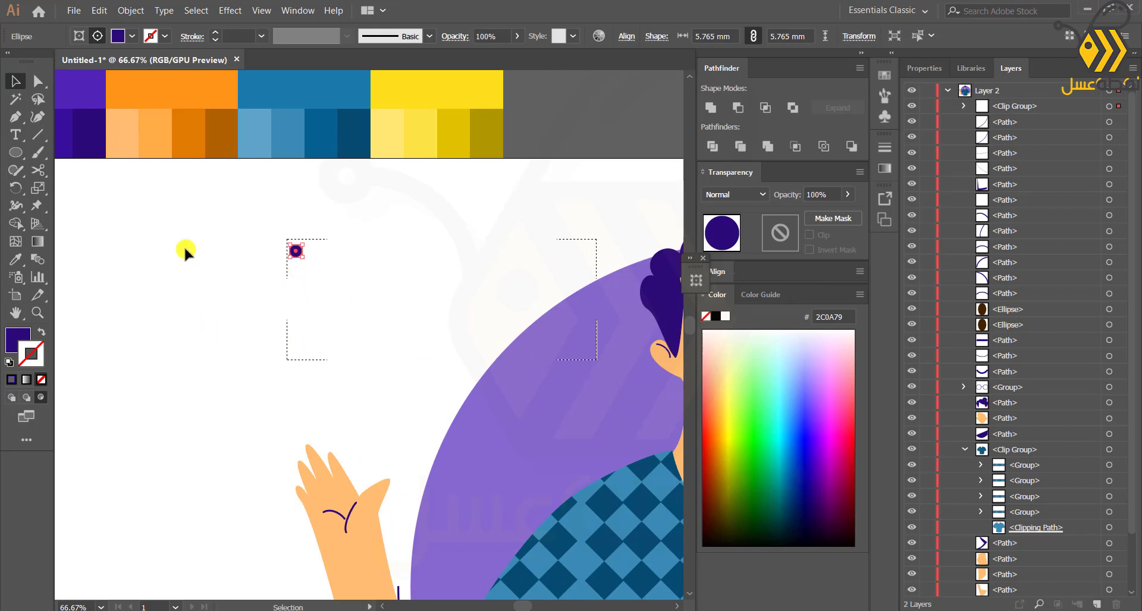
# Duplicate the dot downward at wider, even spacing to fill the rectangle's left edge.
pyautogui.moveTo(296, 251); pyautogui.dragTo(295, 272)
pyautogui.hotkey('ctrl', 'd')
pyautogui.hotkey('ctrl', 'd')
pyautogui.hotkey('ctrl', 'd')
pyautogui.hotkey('ctrl', 'd')
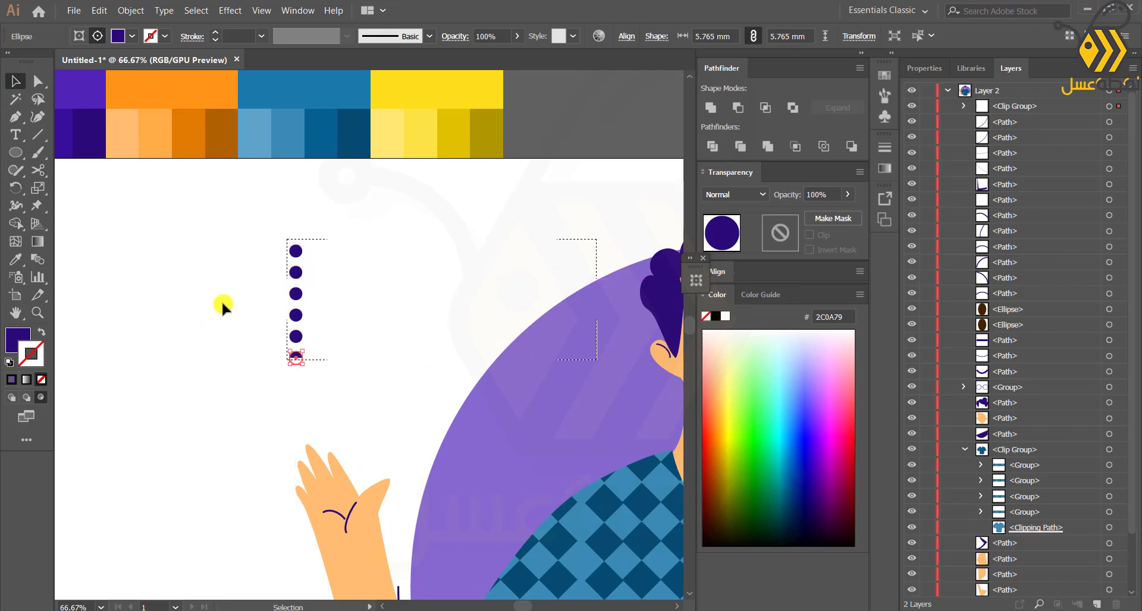
# Select the dot column in the rectangle's clip group and repeat-duplicate it sideways into 18 evenly spaced columns.
pyautogui.hotkey('ctrl', 'a')
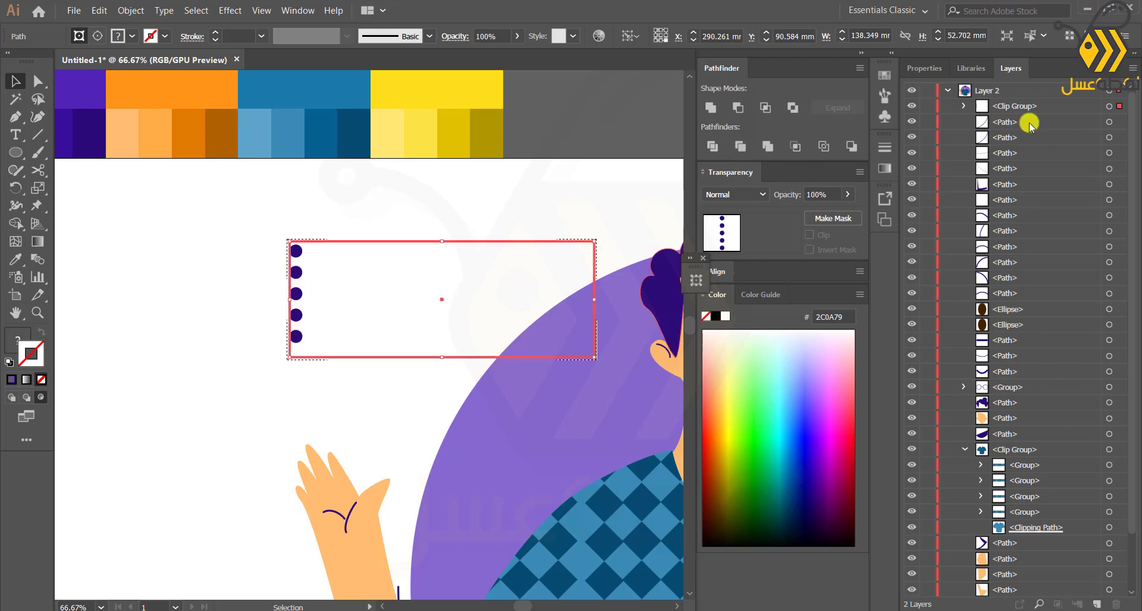
pyautogui.click(964, 106)
pyautogui.keyDown('shift'); pyautogui.click(1109, 122); pyautogui.keyUp('shift')
pyautogui.moveTo(296, 256); pyautogui.dragTo(312, 256)
pyautogui.hotkey('ctrl', 'd')
pyautogui.hotkey('ctrl', 'd')
pyautogui.hotkey('ctrl', 'd')
pyautogui.hotkey('ctrl', 'd')
pyautogui.hotkey('ctrl', 'd')
pyautogui.hotkey('ctrl', 'd')
pyautogui.hotkey('ctrl', 'd')
pyautogui.hotkey('ctrl', 'd')
pyautogui.hotkey('ctrl', 'd')
pyautogui.hotkey('ctrl', 'd')
pyautogui.hotkey('ctrl', 'd')
pyautogui.hotkey('ctrl', 'd')
pyautogui.hotkey('ctrl', 'd')
pyautogui.hotkey('ctrl', 'd')
pyautogui.hotkey('ctrl', 'd')
pyautogui.hotkey('ctrl', 'd')
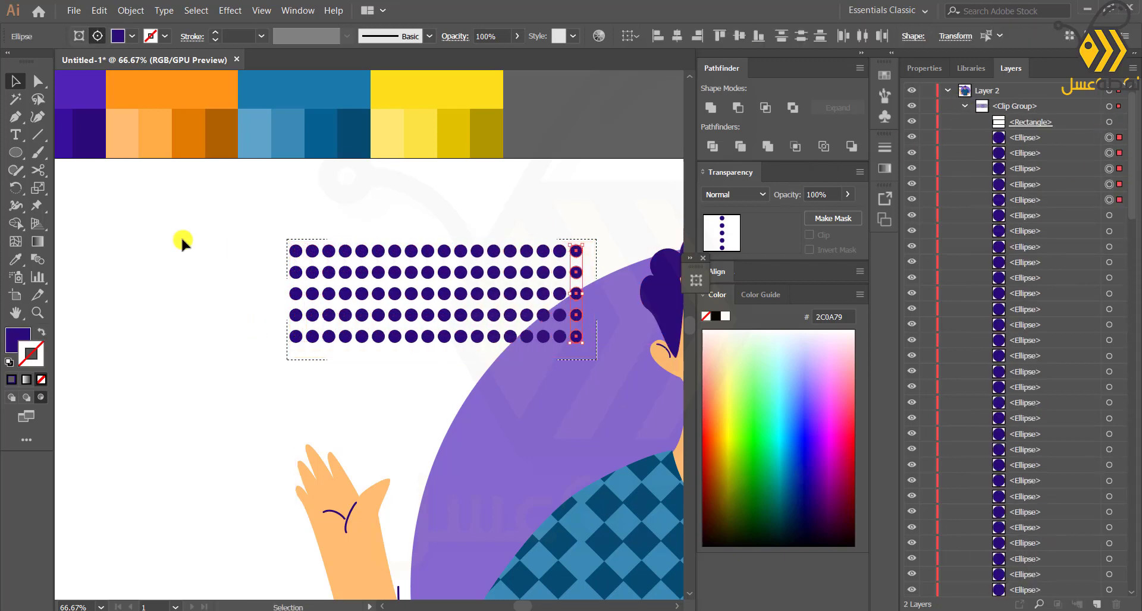
# Return to normal drawing mode, then scale down the whole dot pattern and move it toward the purple circle.
pyautogui.click(179, 279)
pyautogui.click(964, 106)
pyautogui.click(1109, 106)
pyautogui.scroll(-1, 173, 316)
pyautogui.click(14, 397)
pyautogui.moveTo(386, 316)
pyautogui.mouseDown()
pyautogui.moveTo(415, 315)
pyautogui.moveTo(430, 404)
pyautogui.mouseUp()
pyautogui.scroll(-2, 372, 366)
pyautogui.scroll(2, 397, 364)
pyautogui.moveTo(428, 357); pyautogui.dragTo(404, 338)
pyautogui.moveTo(342, 318); pyautogui.dragTo(372, 252)
# Send the dot pattern behind the man but in front of the circles, and place it beside the shoulder near the raised hand.
pyautogui.moveTo(999, 106); pyautogui.dragTo(1012, 562)
pyautogui.scroll(-2, 1010, 552)
pyautogui.moveTo(1013, 497); pyautogui.dragTo(1007, 536)
pyautogui.moveTo(361, 251); pyautogui.dragTo(374, 379)
pyautogui.click(261, 297)
pyautogui.scroll(-2, 265, 303)
pyautogui.scroll(1, 235, 430)
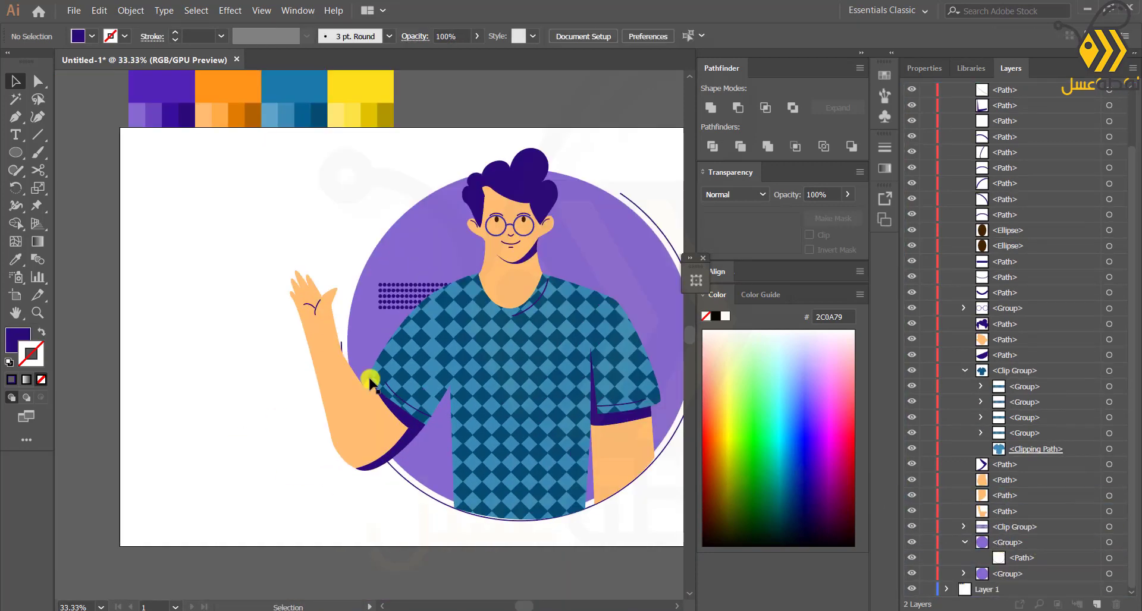
# Duplicate the dot pattern, enlarge the copy and place it behind the lowered arm at the circle's lower right edge.
pyautogui.moveTo(407, 297); pyautogui.dragTo(623, 226)
pyautogui.moveTo(602, 266); pyautogui.dragTo(451, 192)
pyautogui.moveTo(528, 167); pyautogui.dragTo(571, 184)
pyautogui.moveTo(509, 161); pyautogui.dragTo(548, 366)
pyautogui.hotkey('ctrl', 'shift', 'a')
pyautogui.scroll(-1, 537, 389)
pyautogui.moveTo(571, 297); pyautogui.dragTo(565, 364)
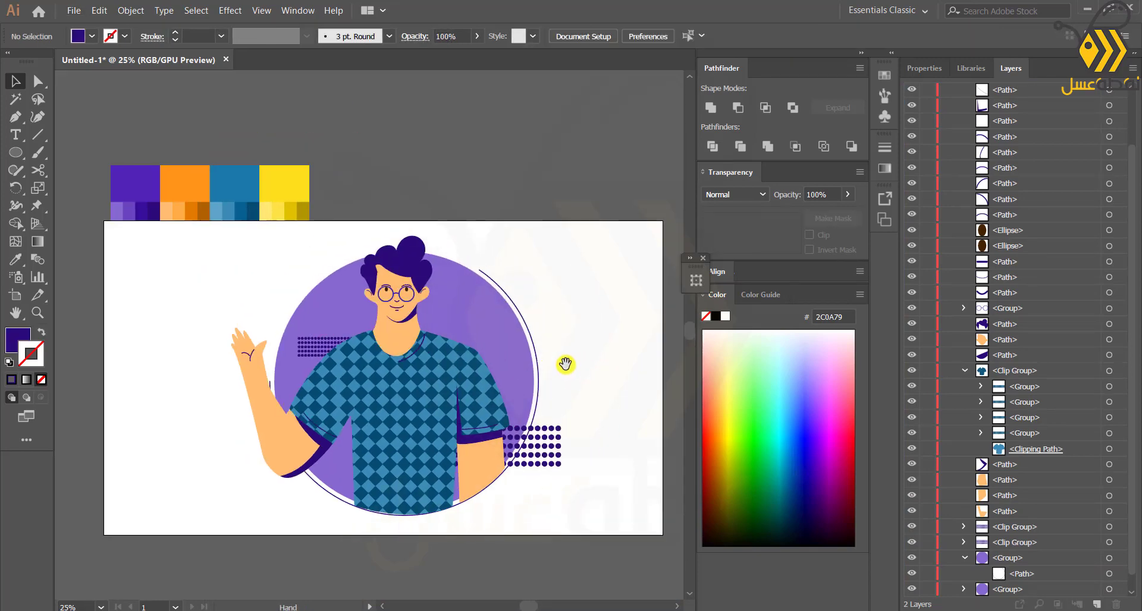
# Draw a dark purple circle about 50 mm wide above the raised hand, with a slightly offset copy overlapping it.
pyautogui.click(16, 153)
pyautogui.moveTo(255, 266)
pyautogui.mouseDown()
pyautogui.moveTo(275, 287)
pyautogui.moveTo(252, 267)
pyautogui.moveTo(235, 289)
pyautogui.mouseUp()
pyautogui.press('v')
pyautogui.scroll(1, 193, 321)
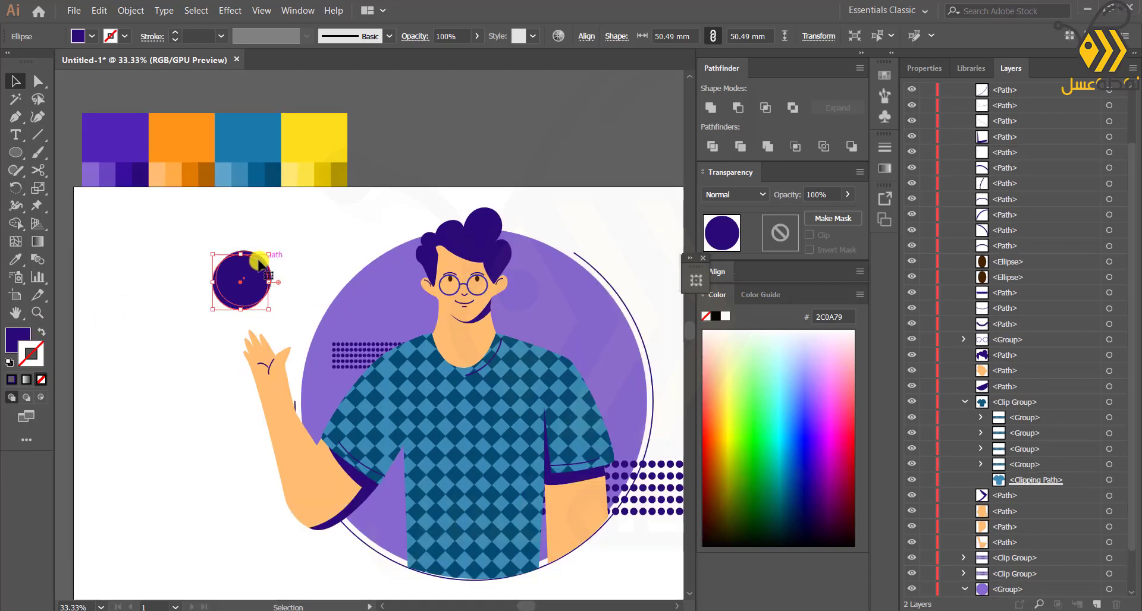
# Recolor the rear offset circle above the hand bright magenta, BE36DE, so it forms a thin crescent edge.
pyautogui.click(15, 260)
pyautogui.click(122, 182)
pyautogui.press('v')
pyautogui.scroll(-1, 177, 375)
pyautogui.click(187, 408)
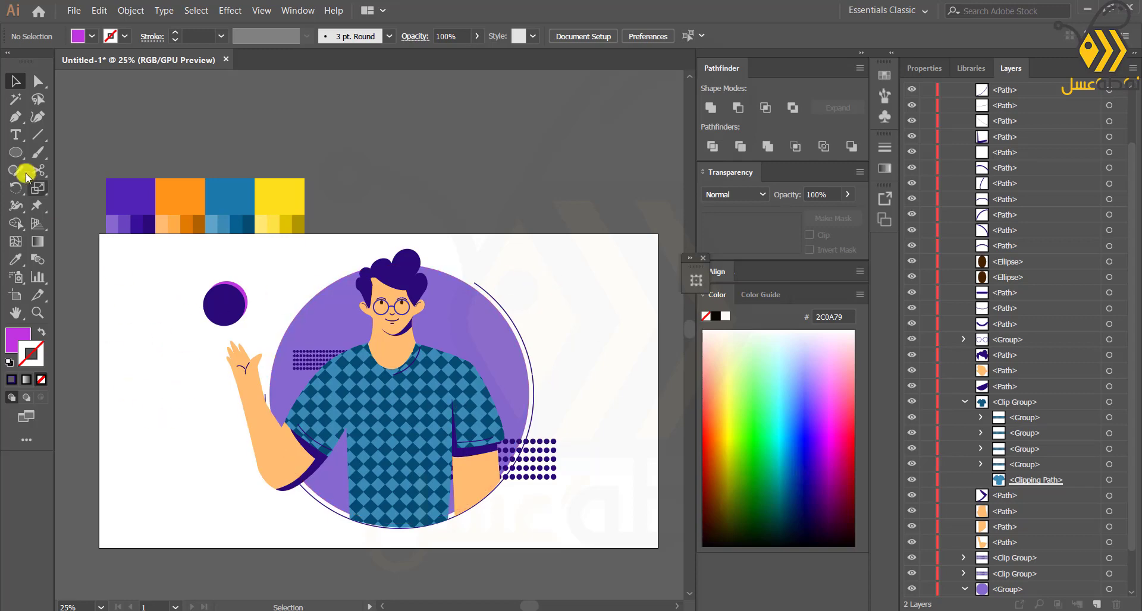
# Draw a circle about 72 mm wide in the empty area right of the head, with no fill and a yellow FFDE1A stroke.
pyautogui.click(15, 153)
pyautogui.moveTo(540, 284); pyautogui.dragTo(569, 314)
pyautogui.click(41, 332)
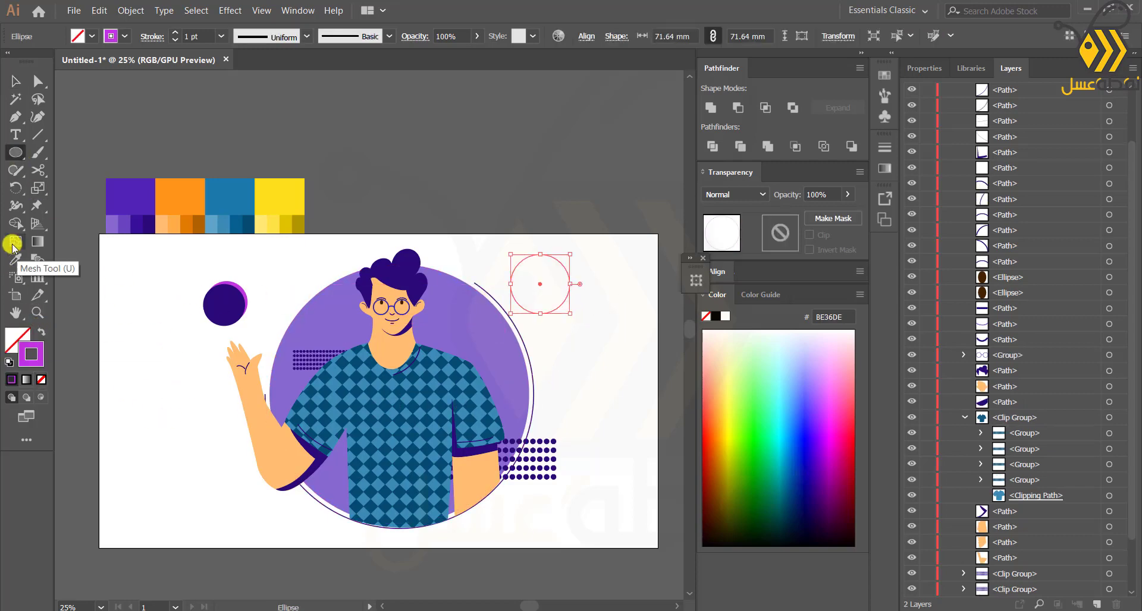
pyautogui.click(16, 259)
pyautogui.click(271, 209)
pyautogui.click(41, 332)
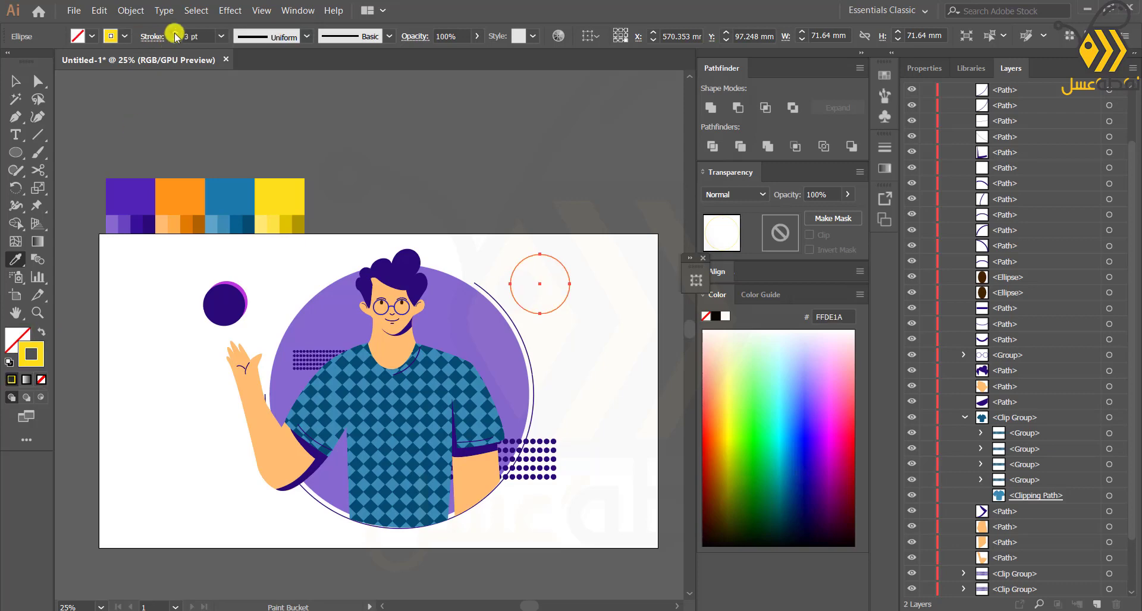
# Thicken the yellow ring's stroke to 6 pt and move it over the backdrop circle's upper right edge.
pyautogui.press('v')
pyautogui.moveTo(537, 312); pyautogui.dragTo(494, 319)
pyautogui.hotkey('ctrl', '-')
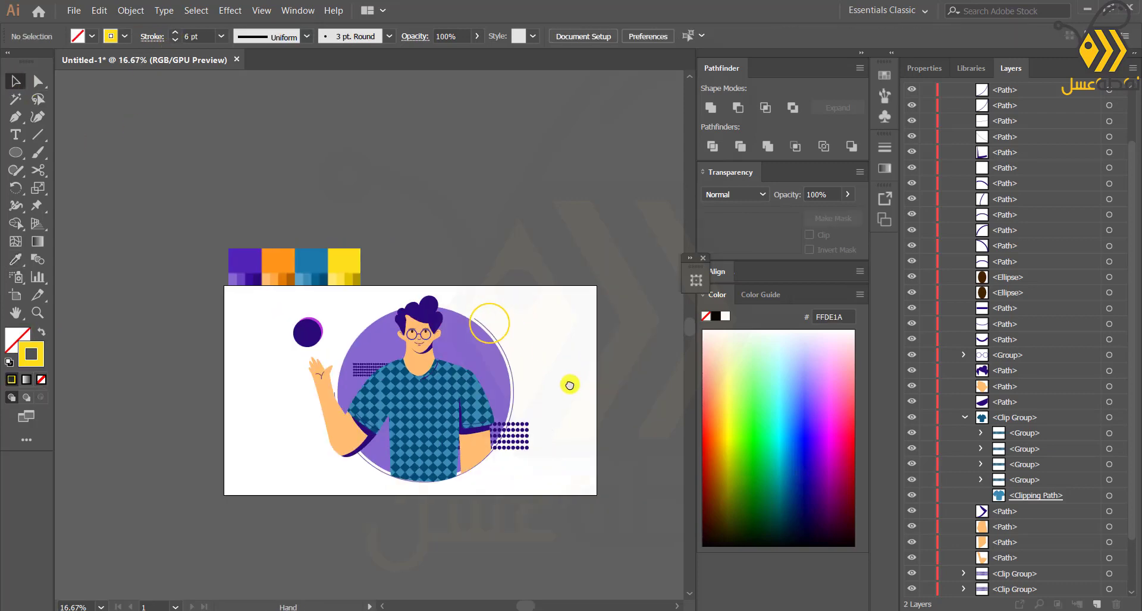
pyautogui.hotkey('ctrl', 'a')
pyautogui.click(513, 380)
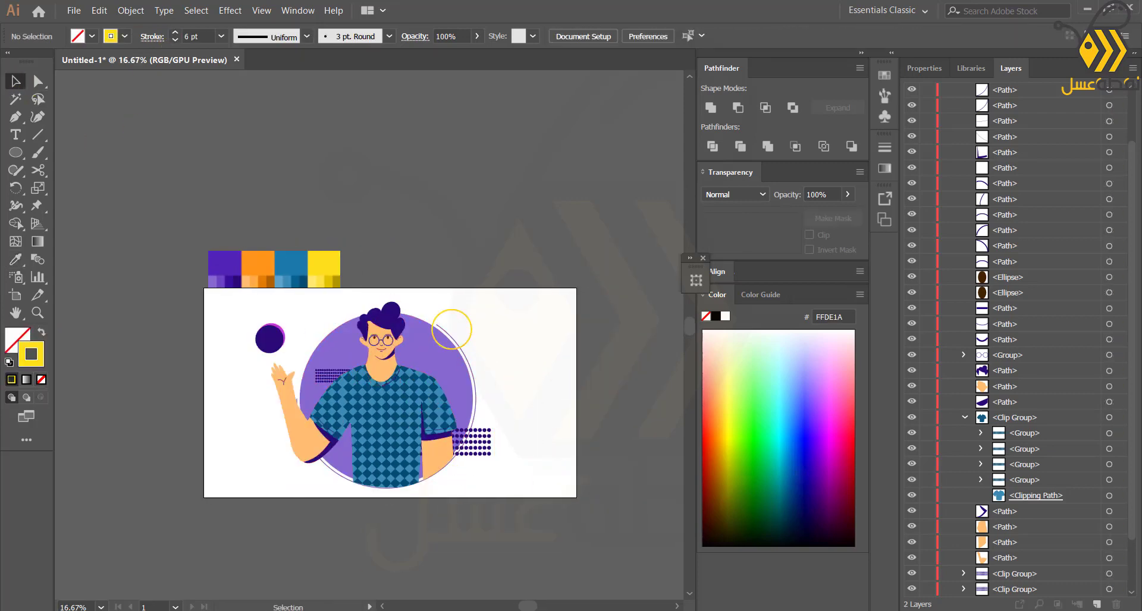